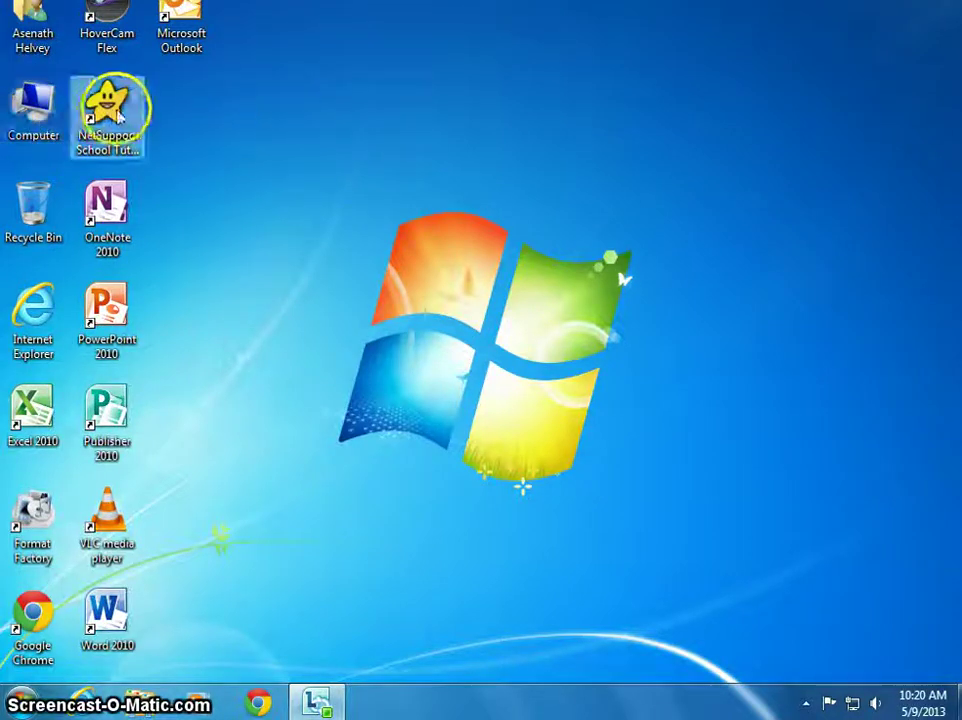
Create a folder named "Book Trailer Project 2" in the personal network drive (H:) and close the file window.
{"action": "double_click", "coordinate": [37, 117]}
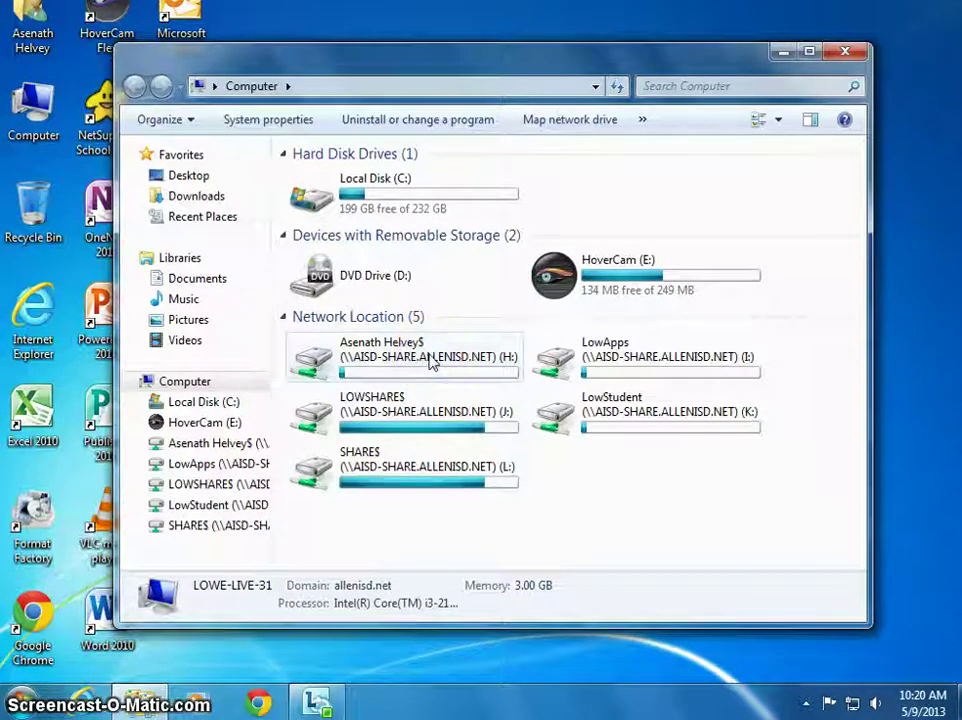
{"action": "double_click", "coordinate": [430, 362]}
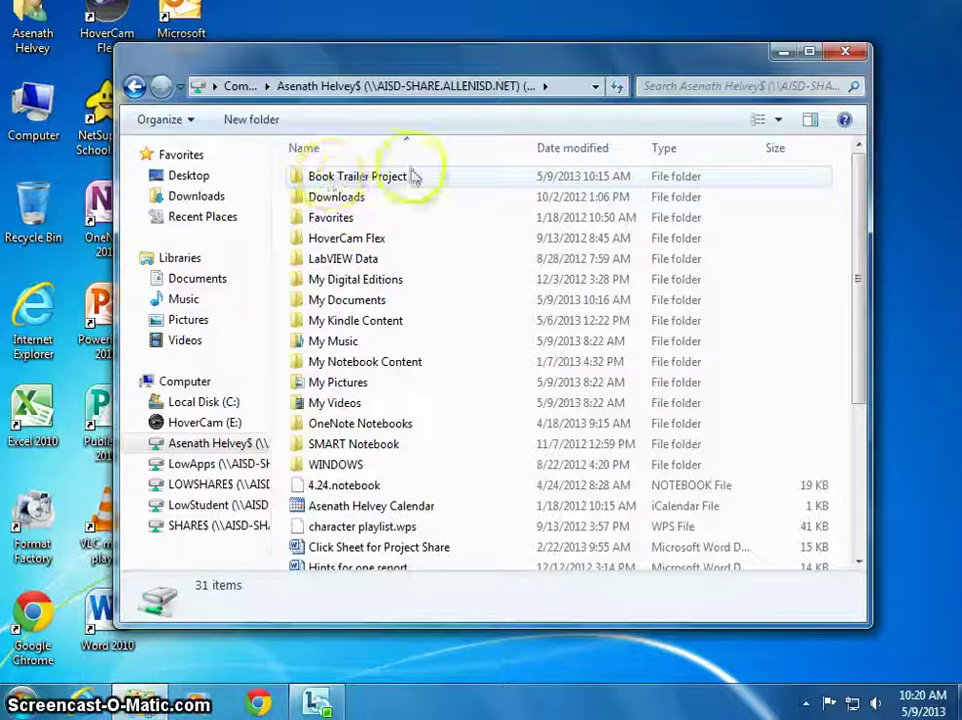
{"action": "left_click", "coordinate": [249, 120]}
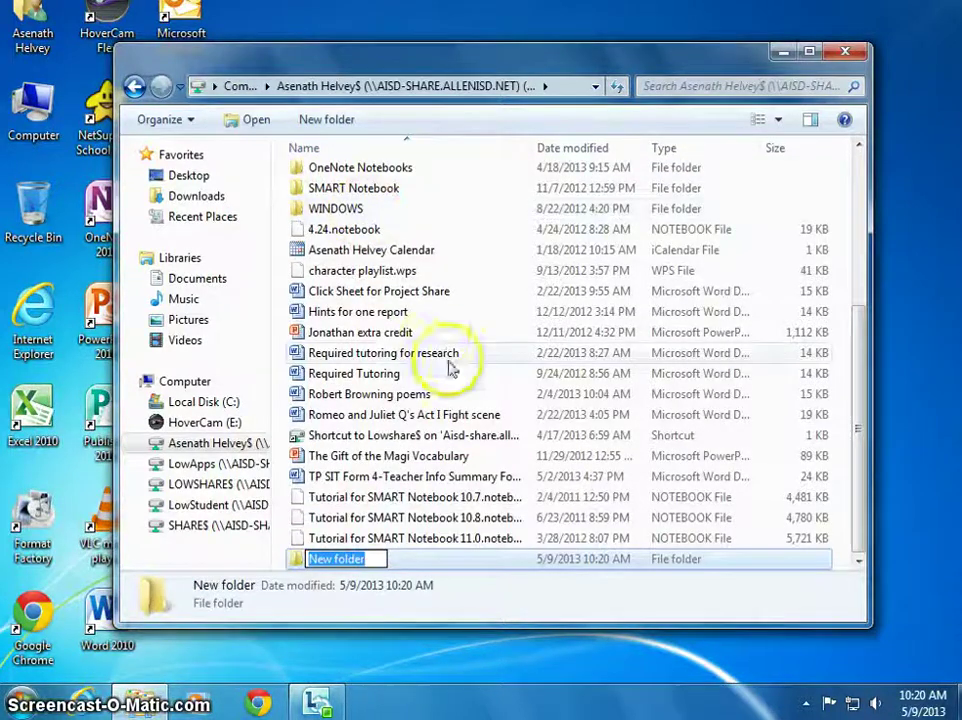
{"action": "type", "text": "Bo"}
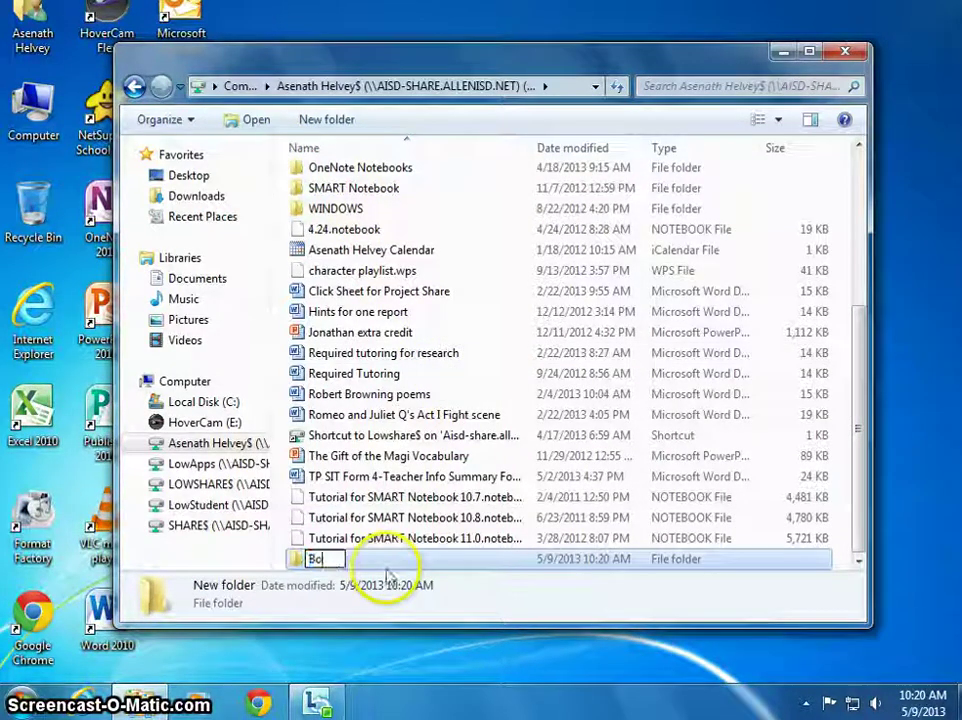
{"action": "type", "text": "ok Trailer PR"}
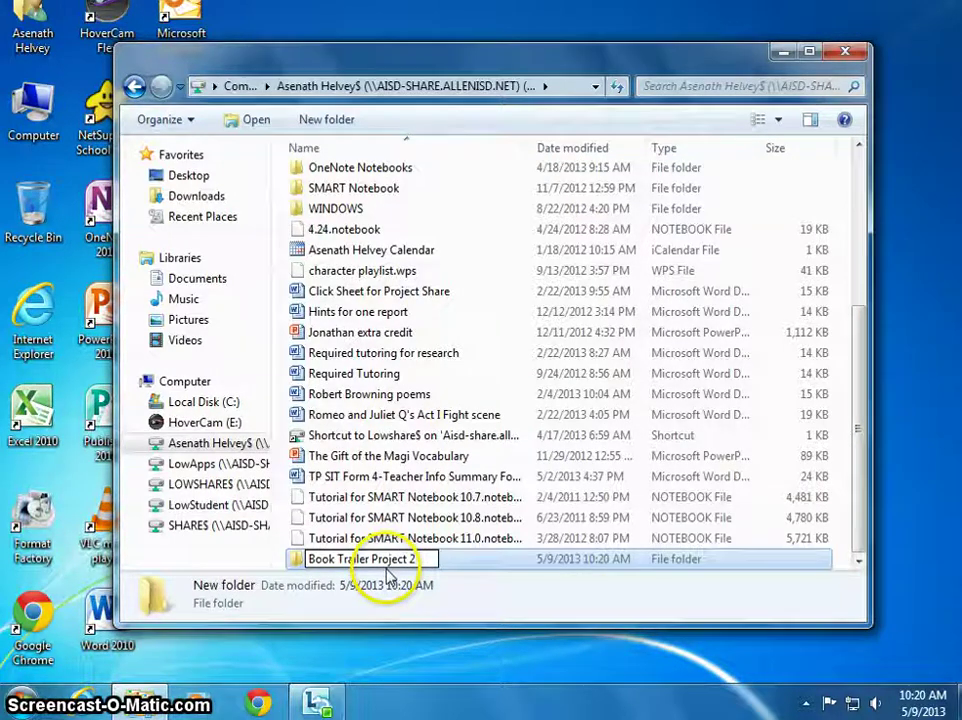
{"action": "key", "text": "Return"}
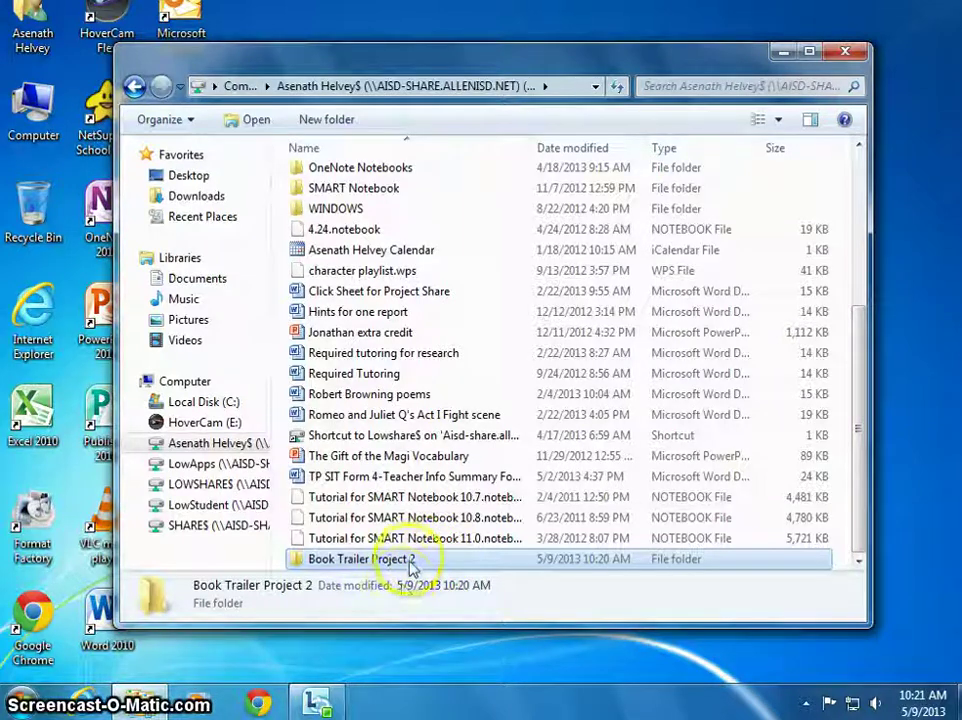
{"action": "scroll", "coordinate": [350, 462], "scroll_direction": "up", "scroll_amount": 3}
{"action": "scroll", "coordinate": [320, 470], "scroll_direction": "down", "scroll_amount": 3}
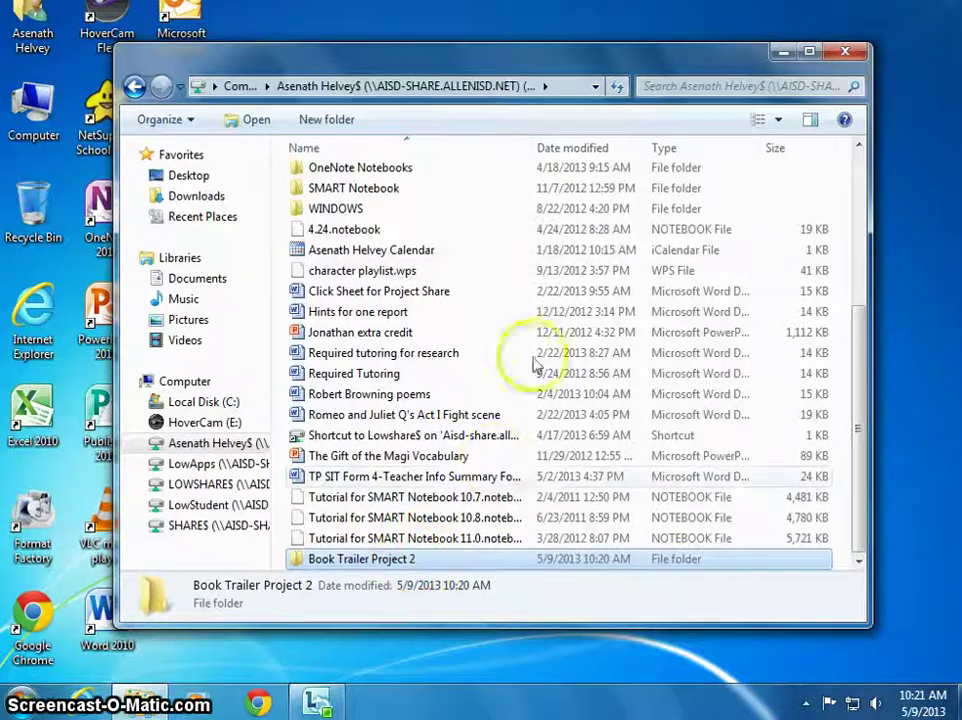
{"action": "left_click", "coordinate": [843, 52]}
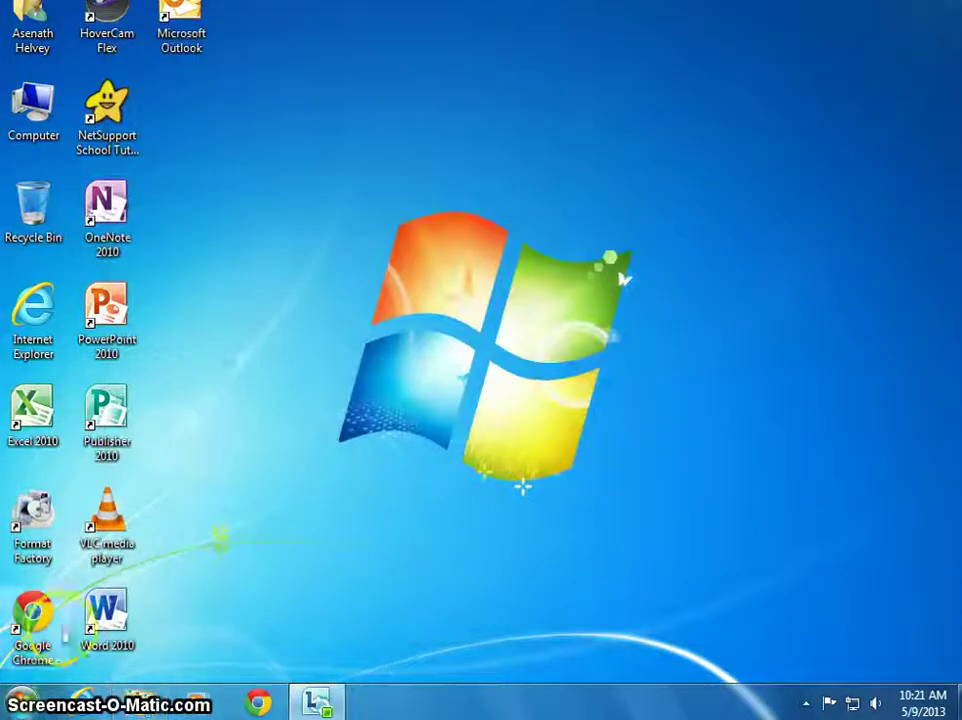
{"action": "left_click", "coordinate": [80, 703]}
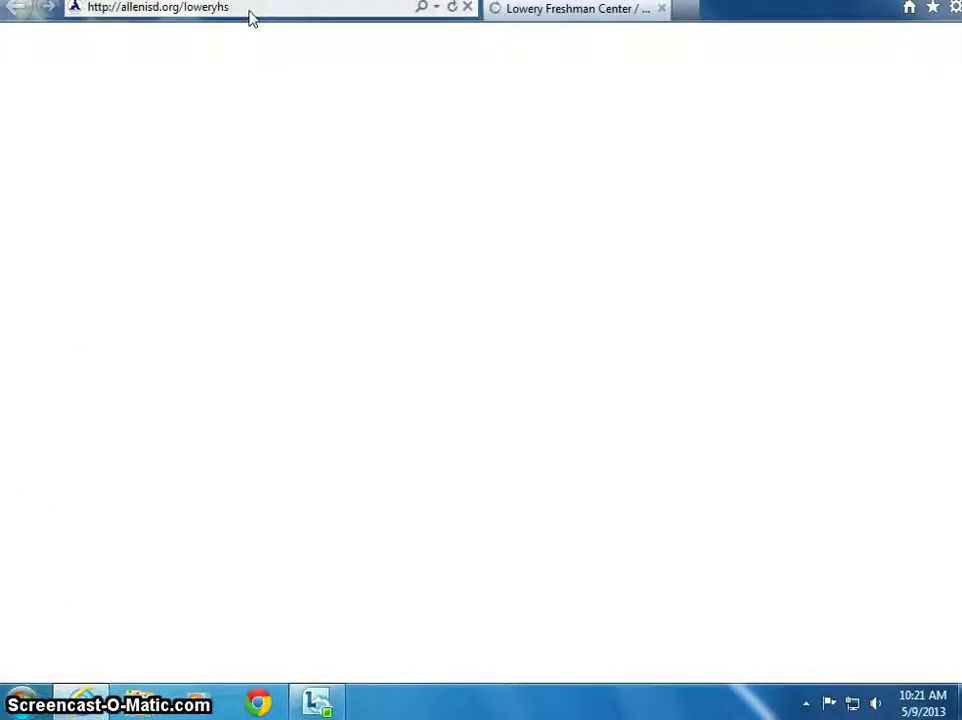
{"action": "left_click", "coordinate": [243, 8]}
{"action": "key", "text": "BackSpace"}
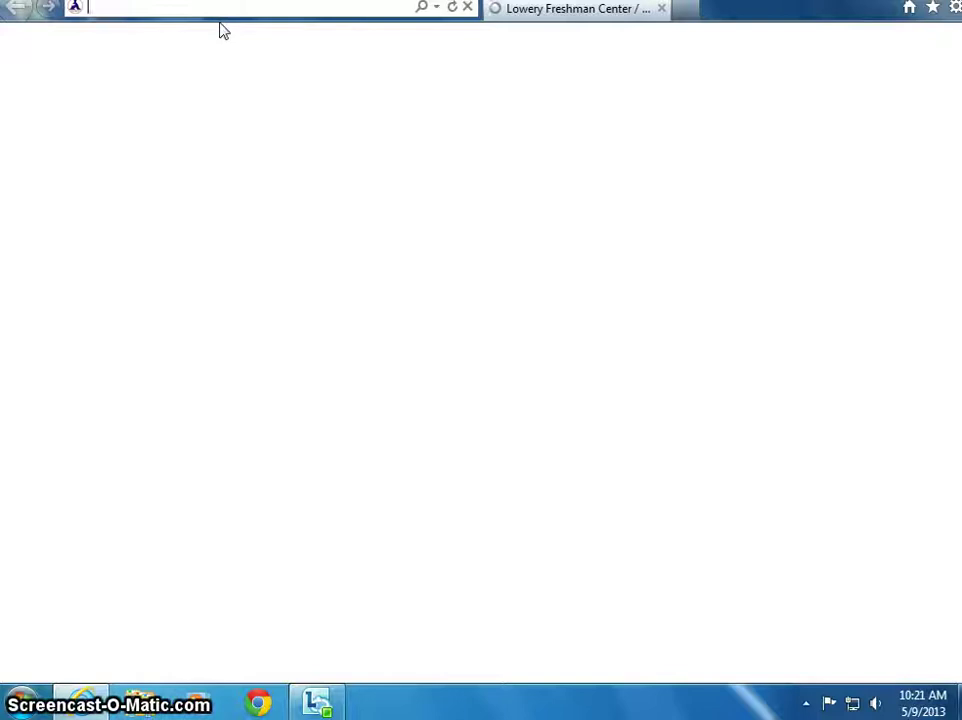
{"action": "type", "text": "www.google.com"}
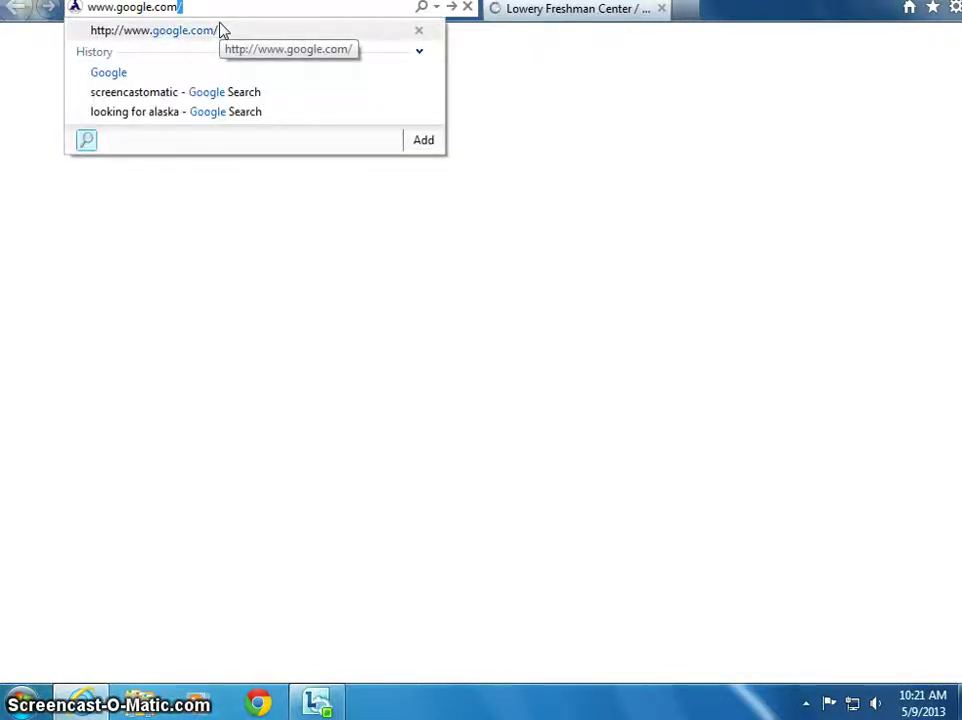
{"action": "key", "text": "Return"}
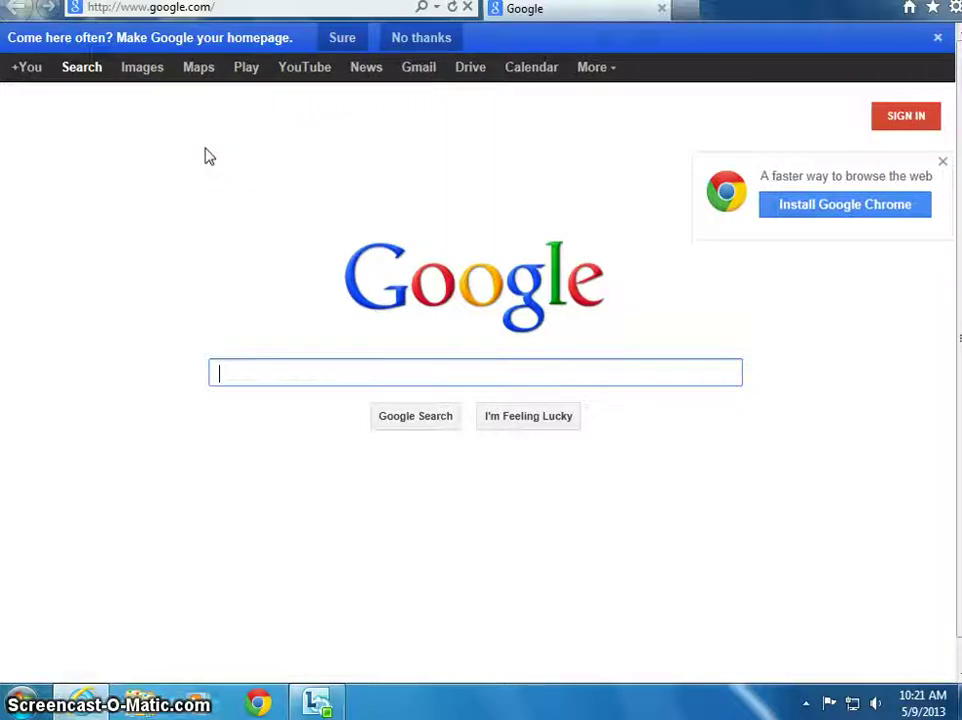
Search Google for "Looking for Alaska" and show the image results.
{"action": "type", "text": "Lo"}
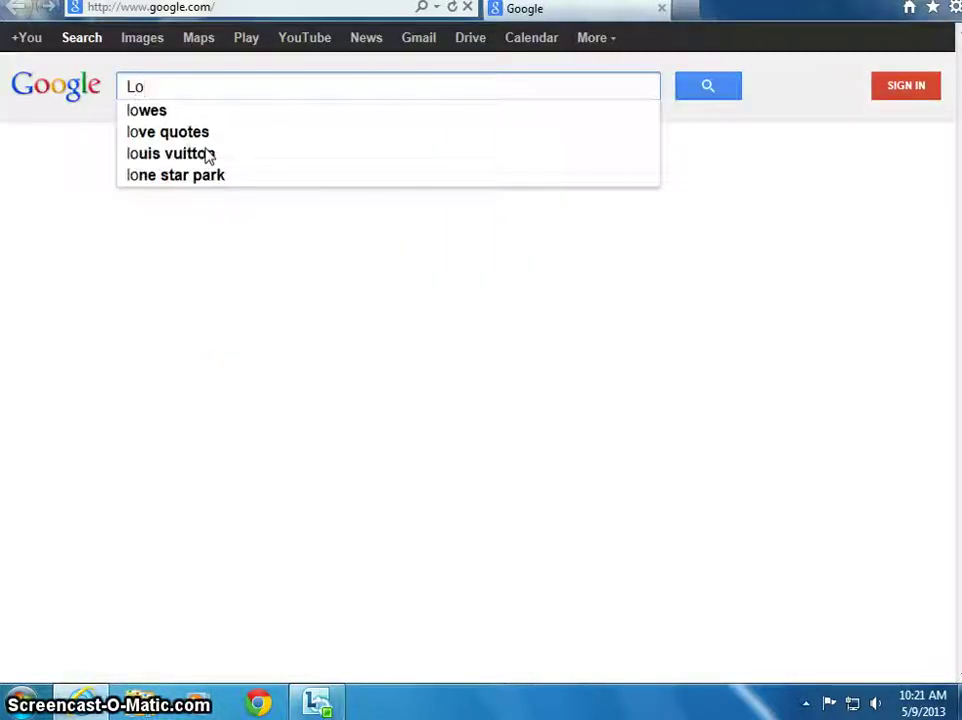
{"action": "type", "text": "oking for"}
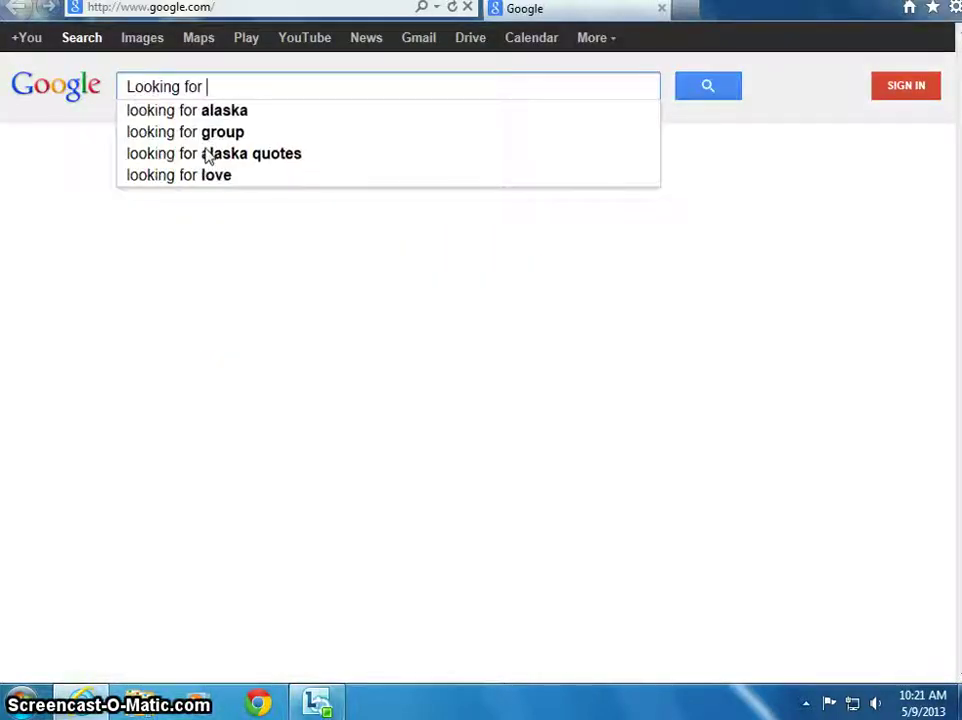
{"action": "type", "text": " Alaska"}
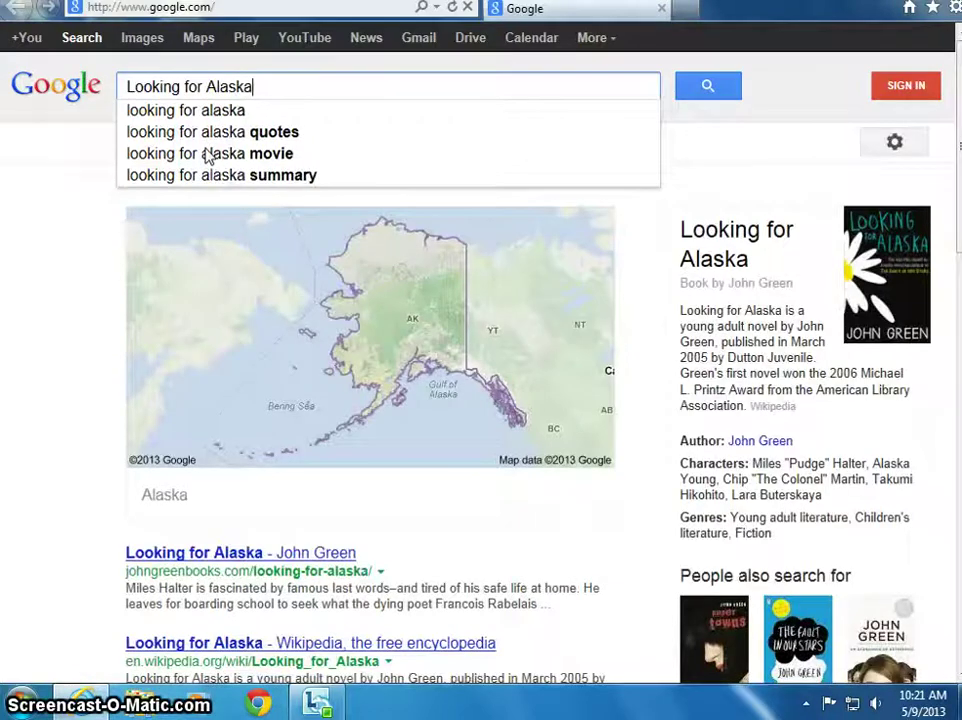
{"action": "key", "text": "Return"}
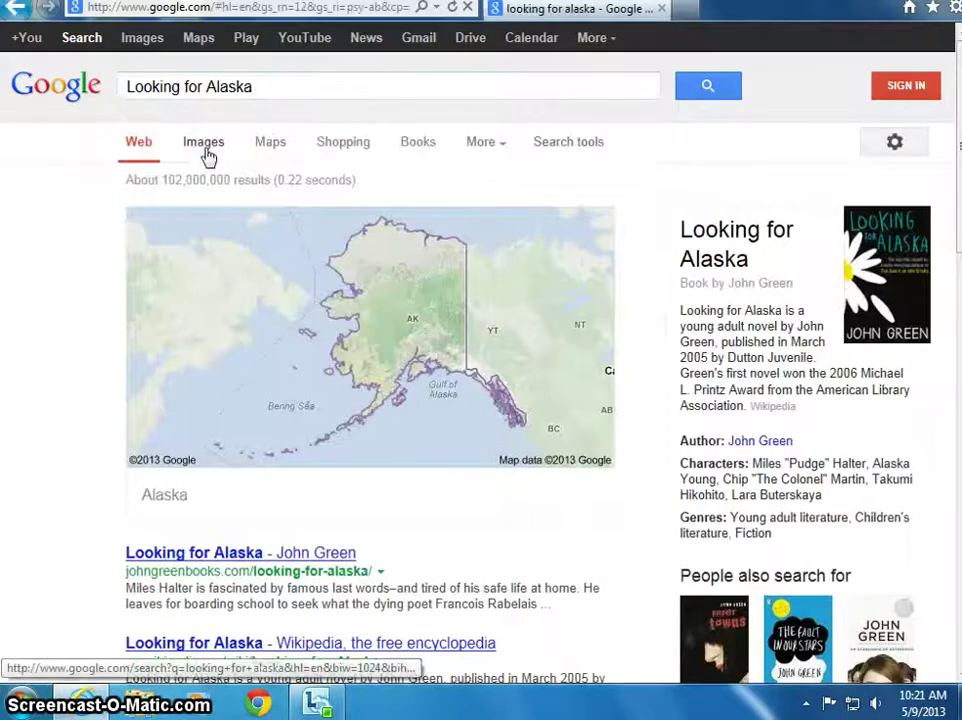
{"action": "left_click", "coordinate": [148, 44]}
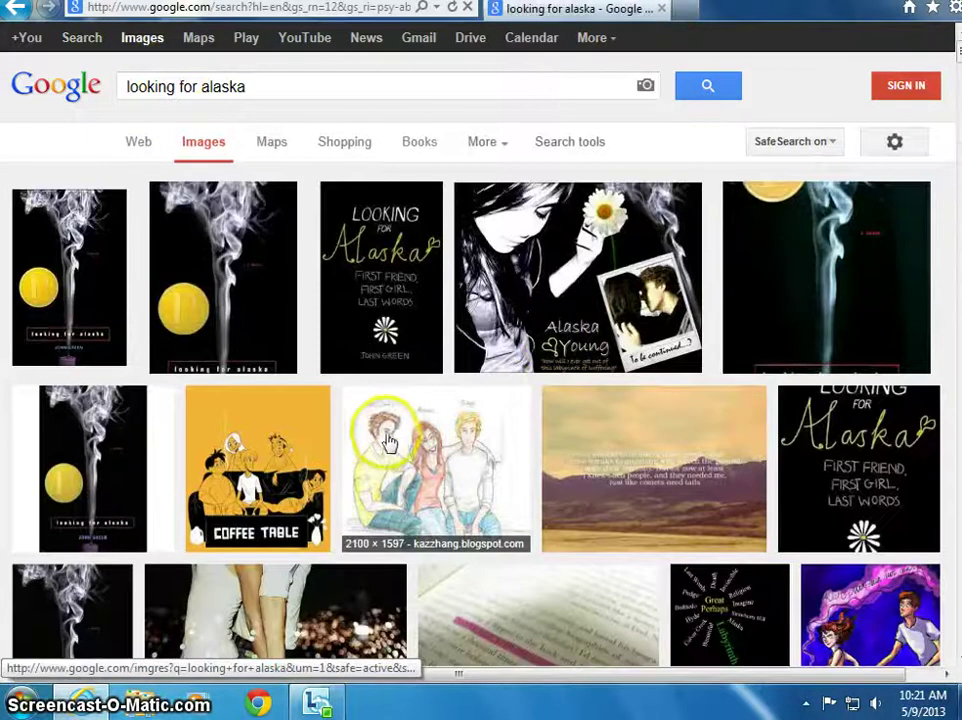
Open the preview of the photo of a couple holding hands before city lights in the image results.
{"action": "scroll", "coordinate": [380, 440], "scroll_direction": "down", "scroll_amount": 2}
{"action": "scroll", "coordinate": [372, 450], "scroll_direction": "down", "scroll_amount": 1}
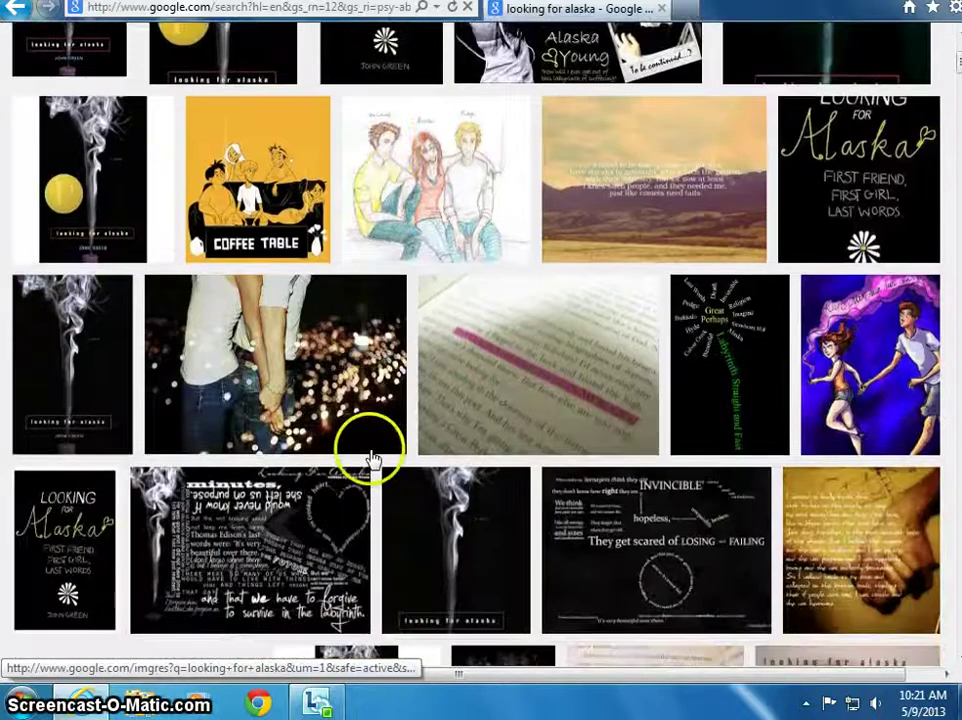
{"action": "left_click", "coordinate": [318, 378]}
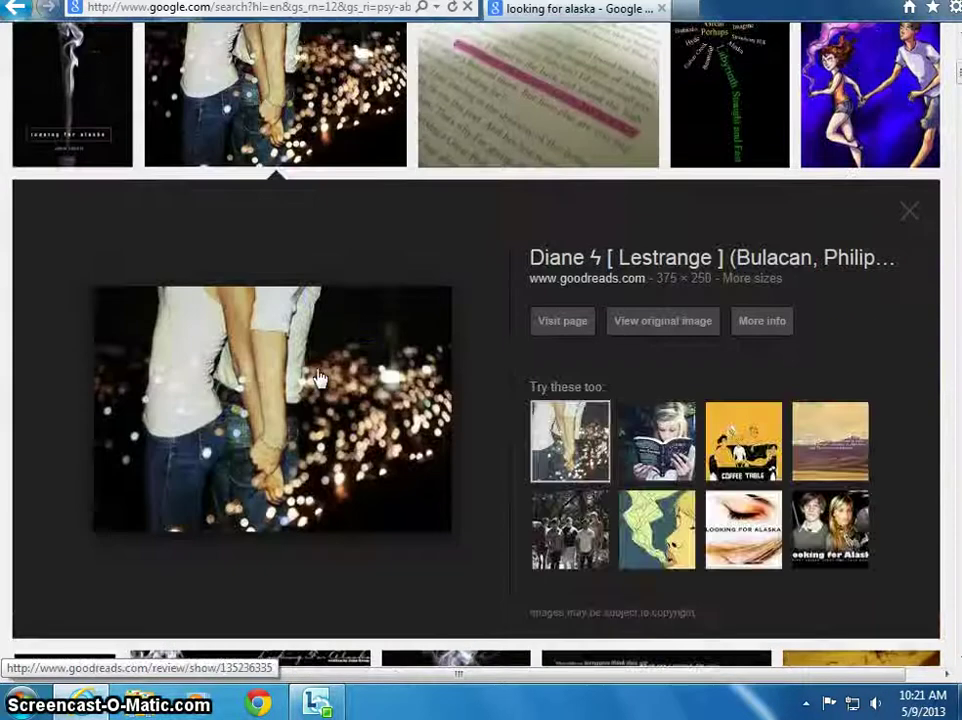
Try to save the previewed photo to the personal network drive (H:).
{"action": "right_click", "coordinate": [255, 385]}
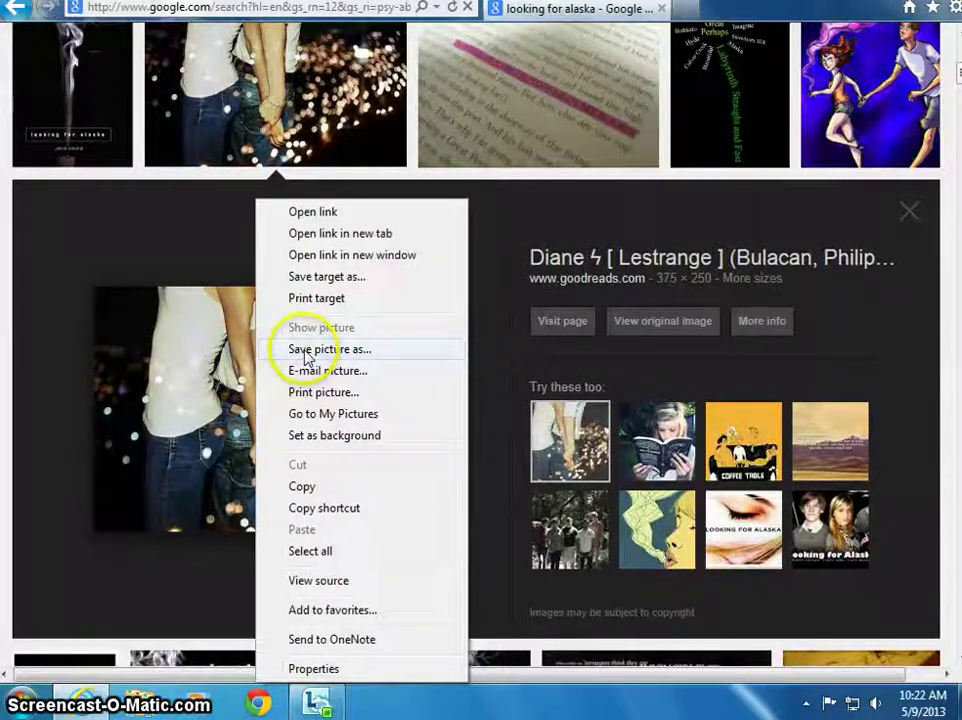
{"action": "left_click", "coordinate": [305, 352]}
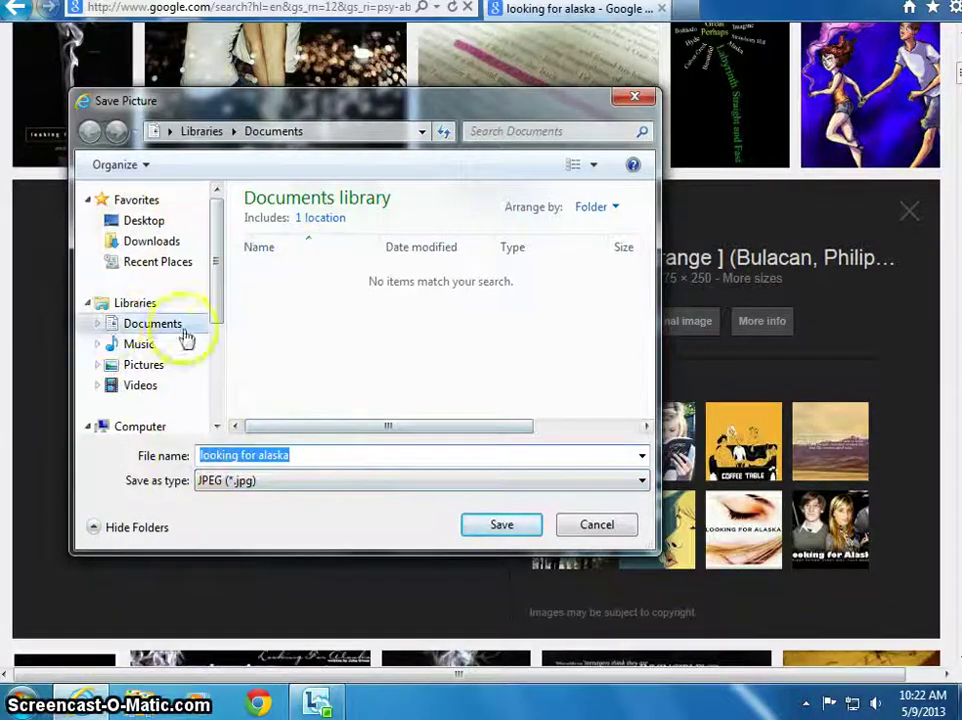
{"action": "left_click_drag", "start_coordinate": [215, 307], "coordinate": [215, 376]}
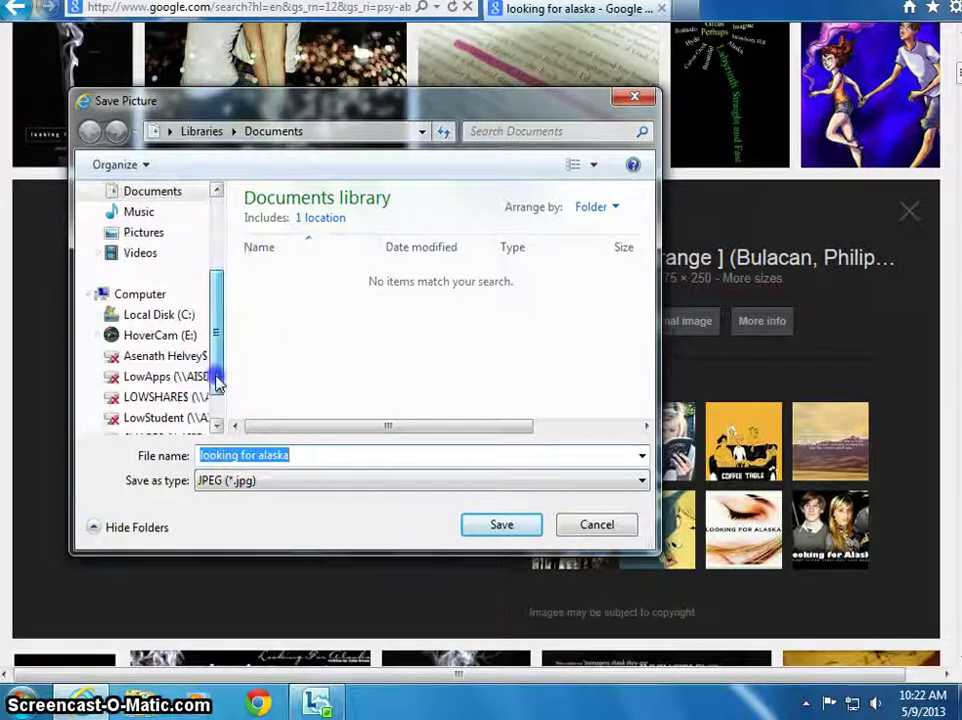
{"action": "left_click", "coordinate": [185, 358]}
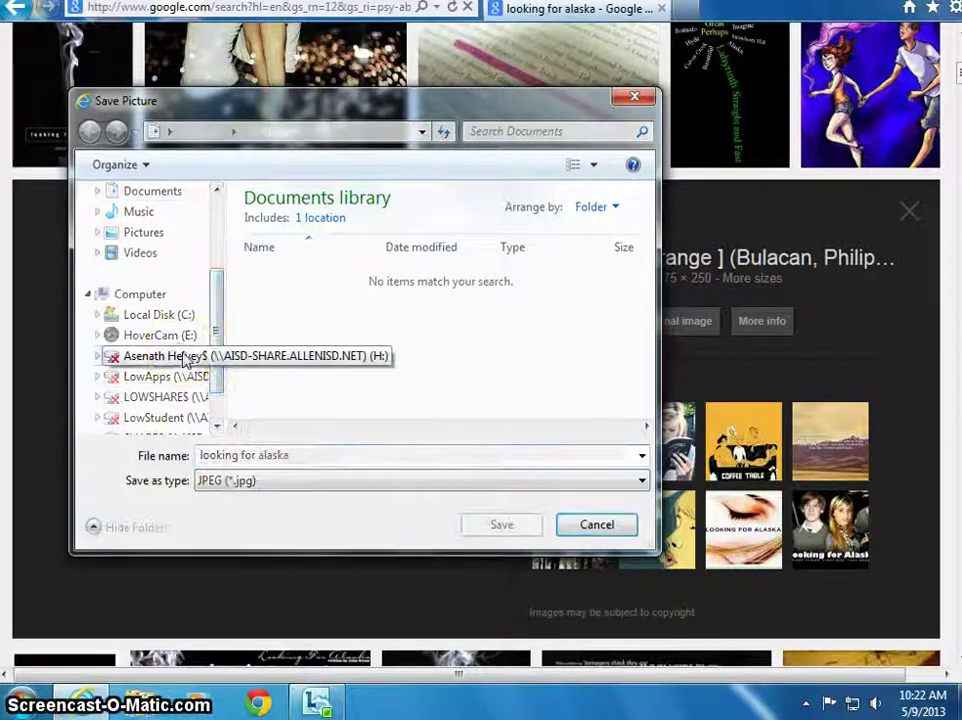
{"action": "left_click", "coordinate": [188, 75]}
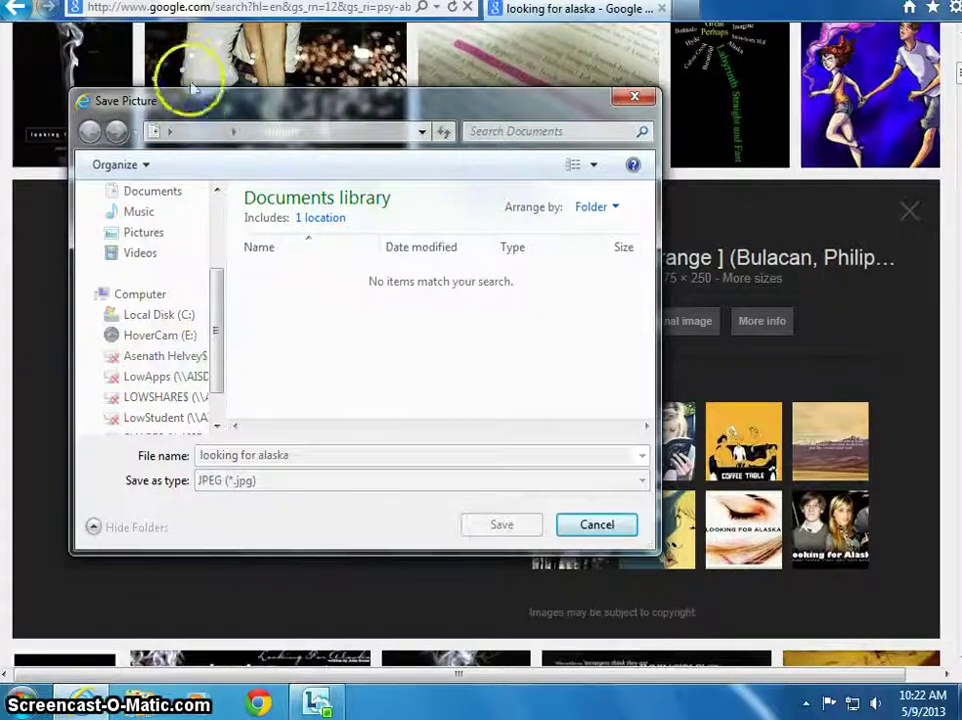
{"action": "left_click_drag", "start_coordinate": [193, 115], "coordinate": [191, 72]}
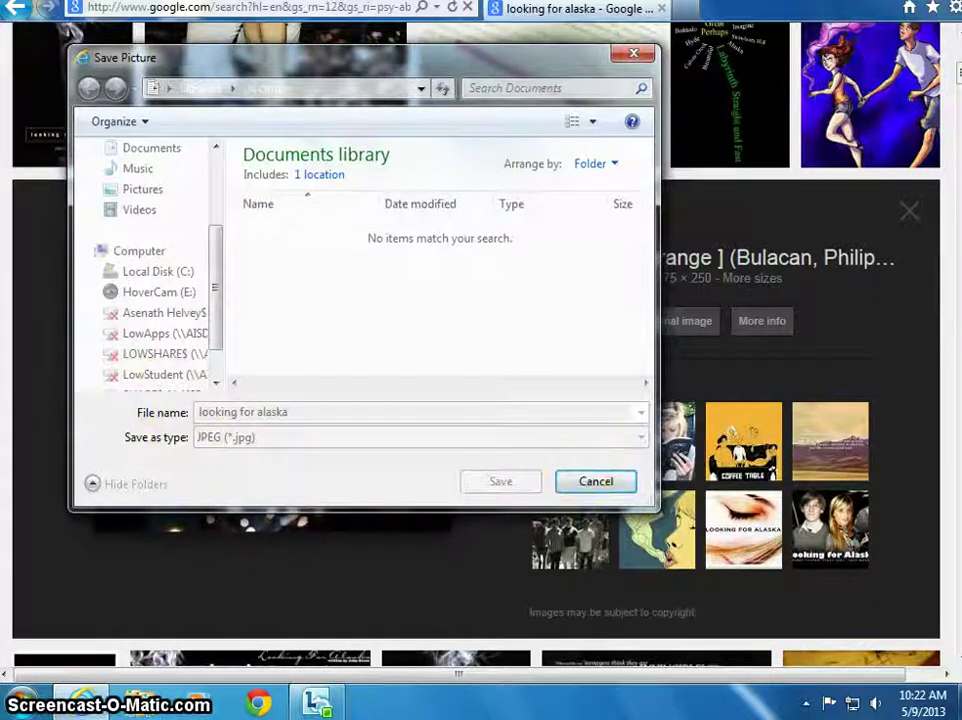
{"action": "left_click", "coordinate": [195, 355]}
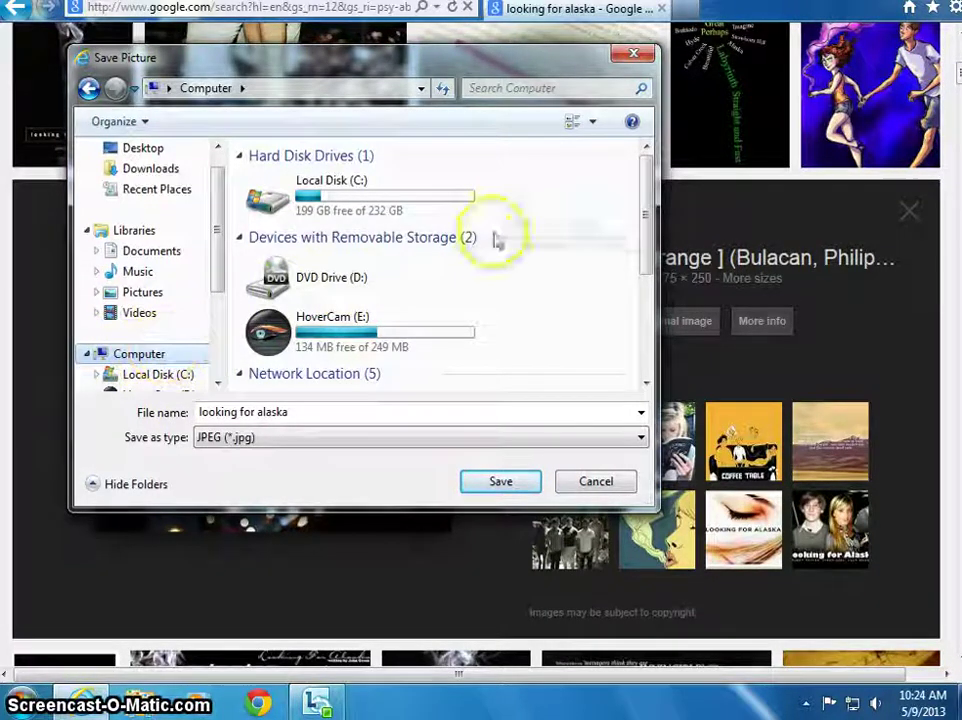
{"action": "left_click_drag", "start_coordinate": [645, 215], "coordinate": [623, 303]}
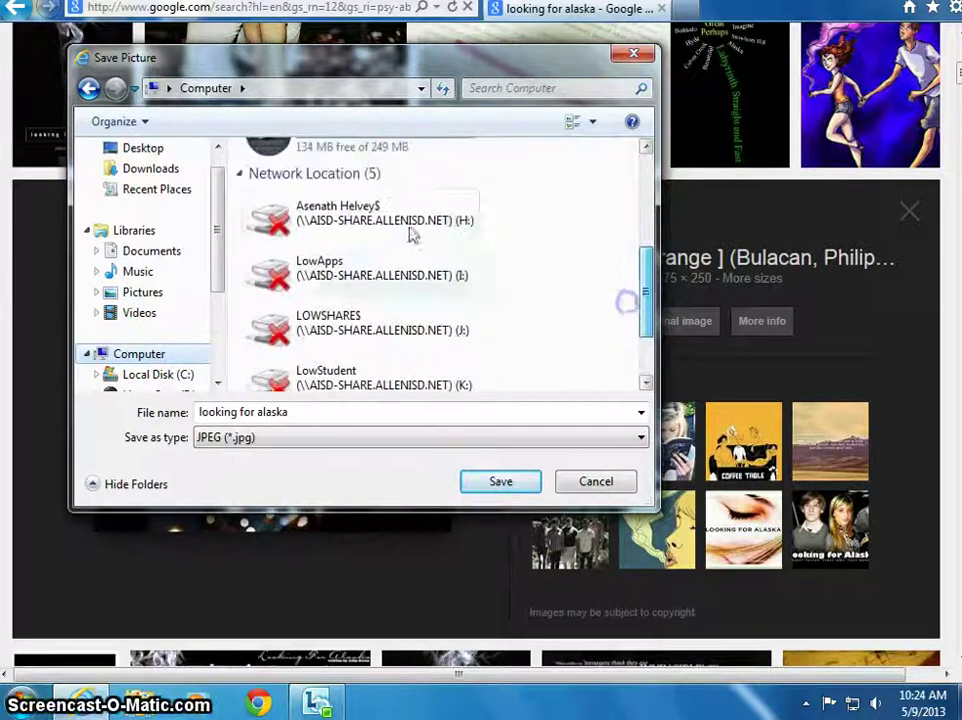
{"action": "left_click", "coordinate": [386, 215]}
{"action": "double_click", "coordinate": [348, 228]}
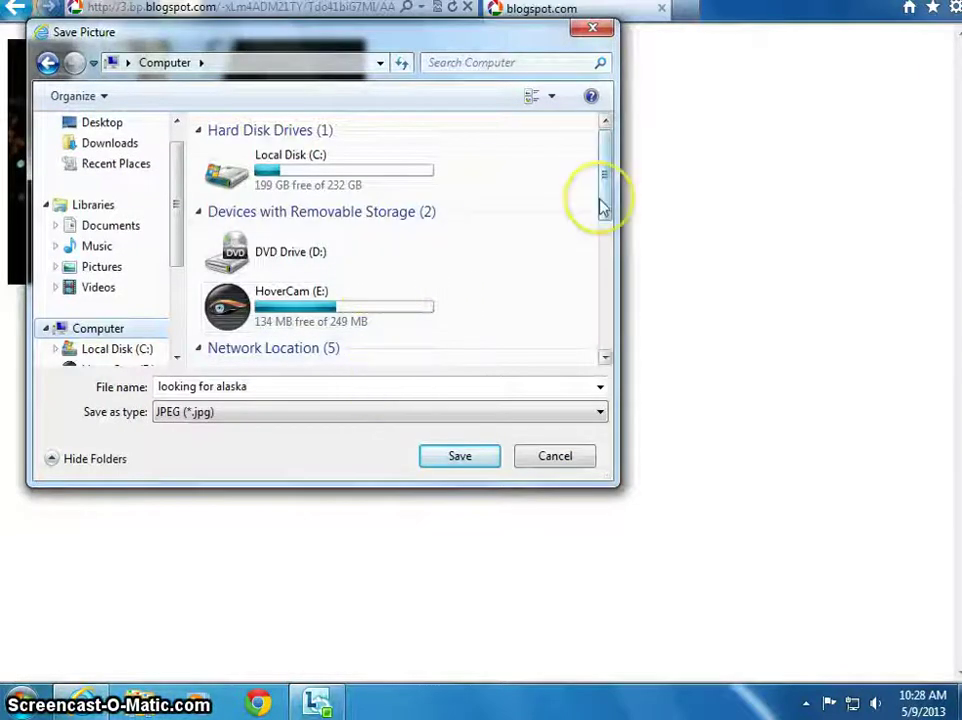
Save the photo as the JPEG "looking for alaska" in Book Trailer Project 2 on the personal H: drive, and return to the image results.
{"action": "left_click_drag", "start_coordinate": [603, 205], "coordinate": [611, 301]}
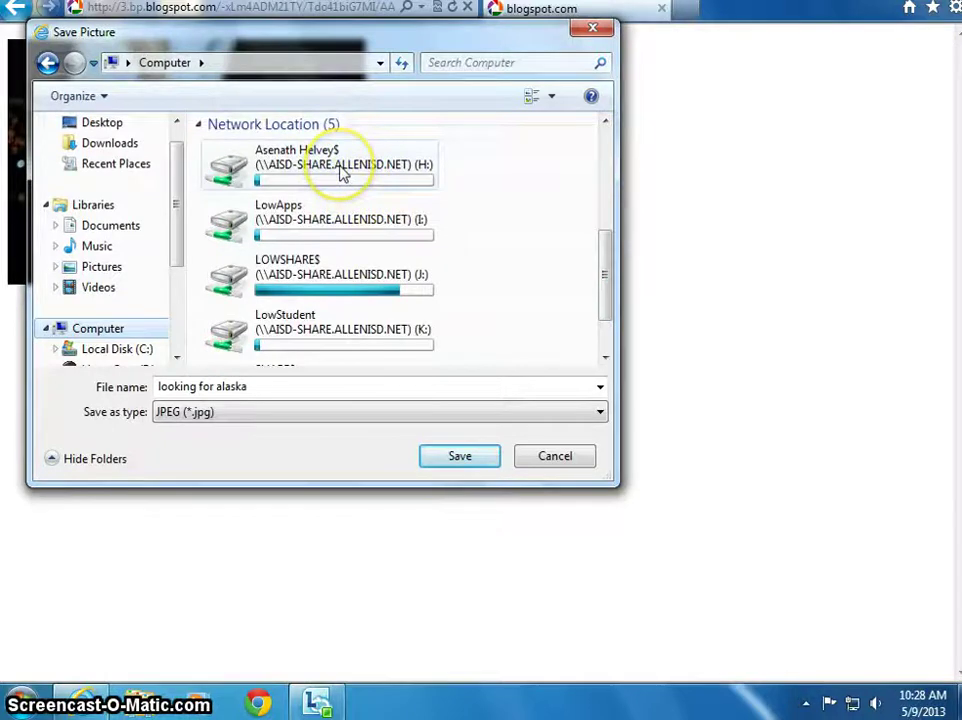
{"action": "double_click", "coordinate": [340, 172]}
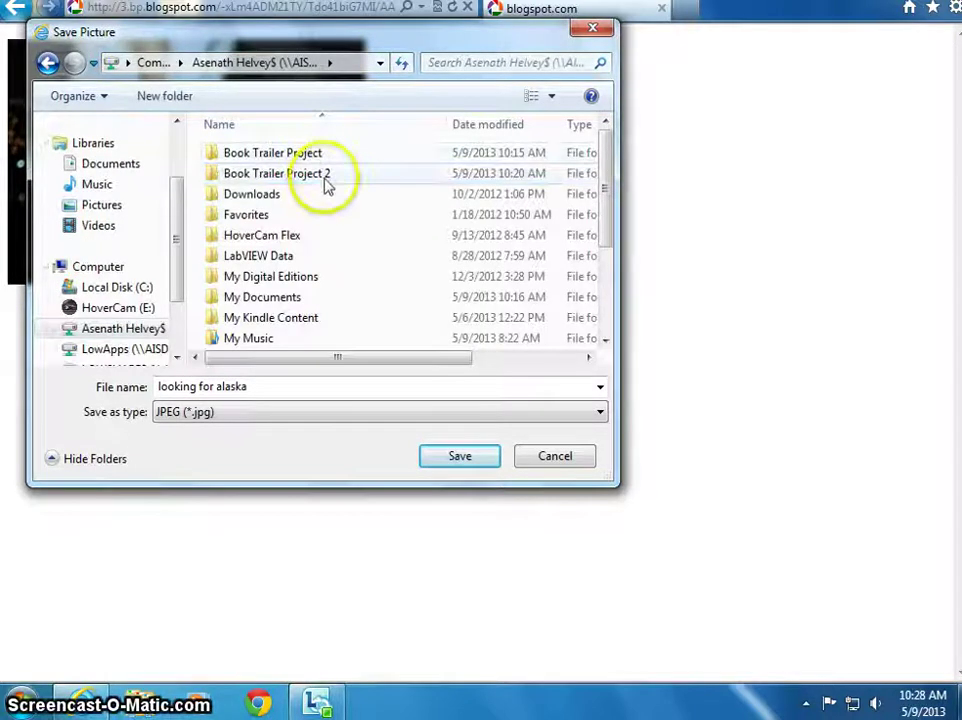
{"action": "double_click", "coordinate": [326, 180]}
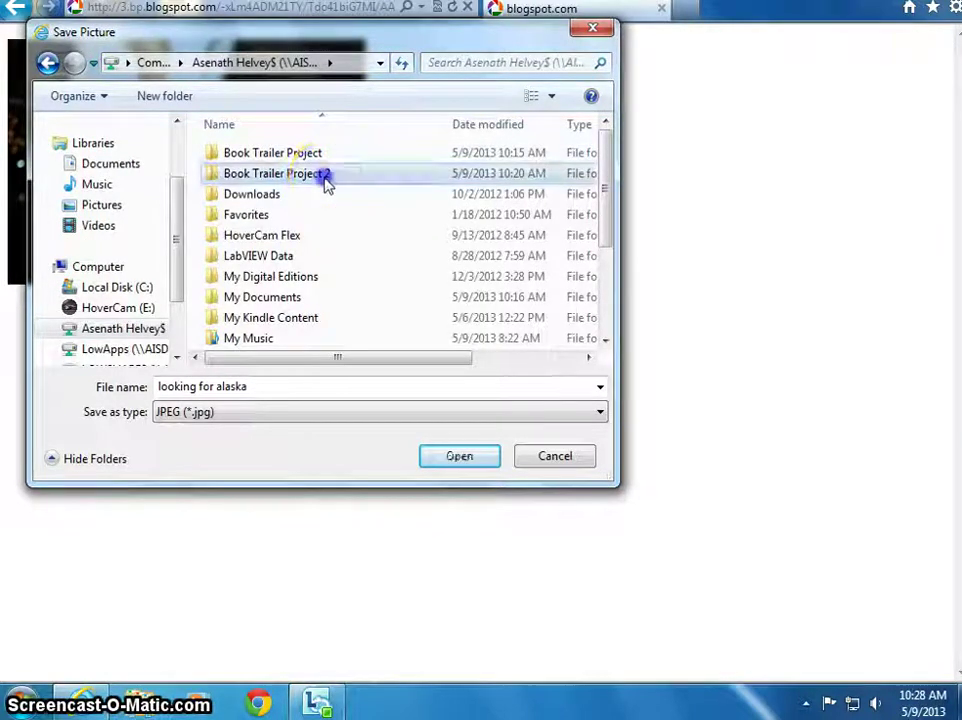
{"action": "left_click", "coordinate": [221, 414]}
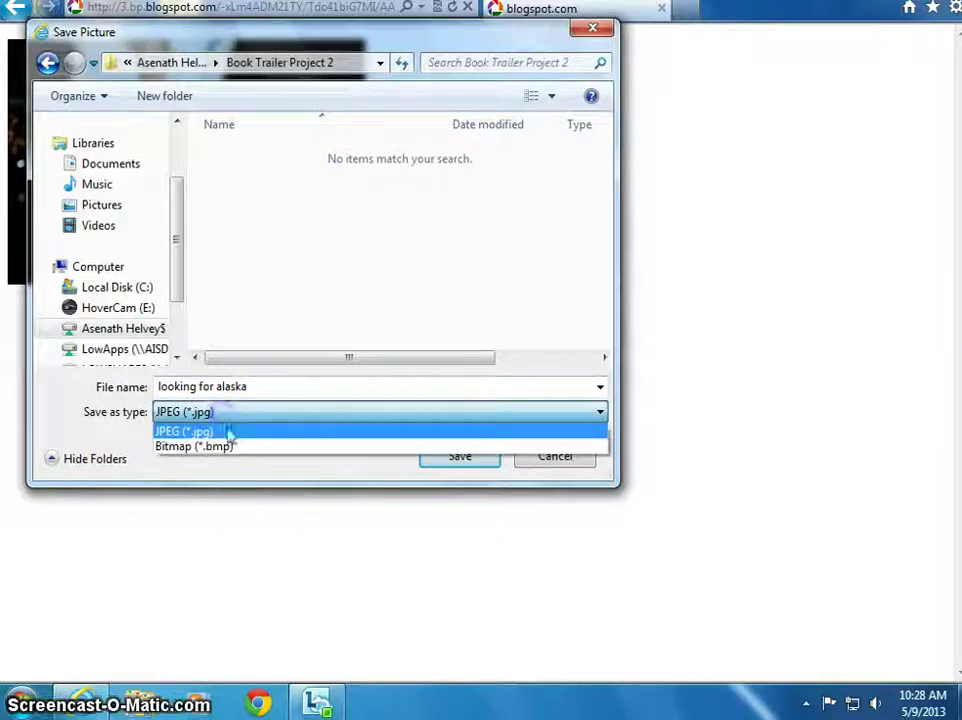
{"action": "left_click", "coordinate": [227, 441]}
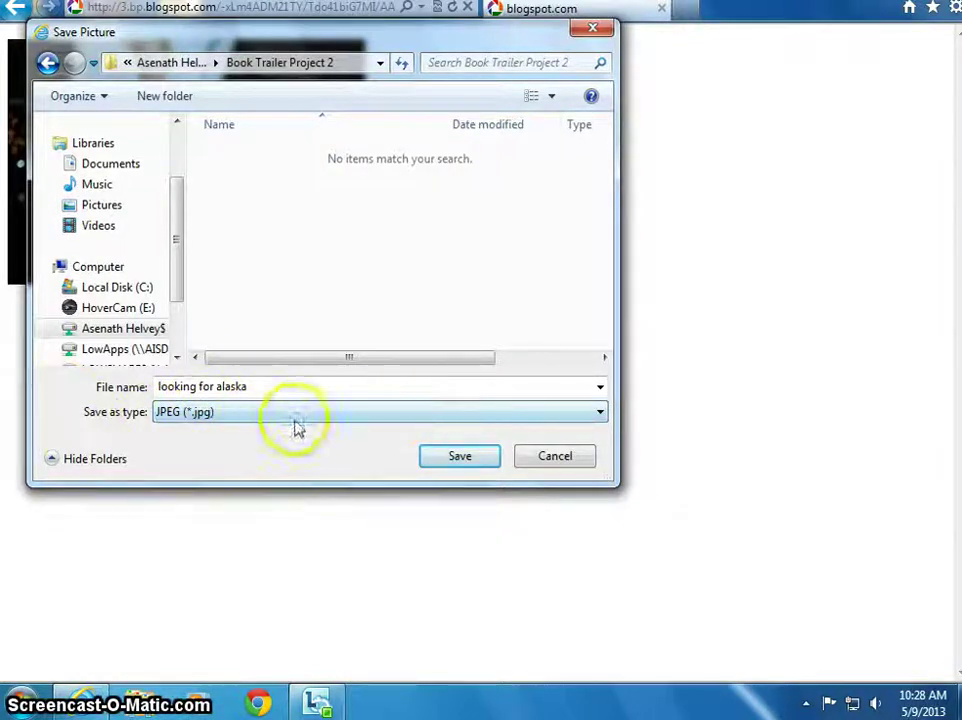
{"action": "left_click", "coordinate": [462, 458]}
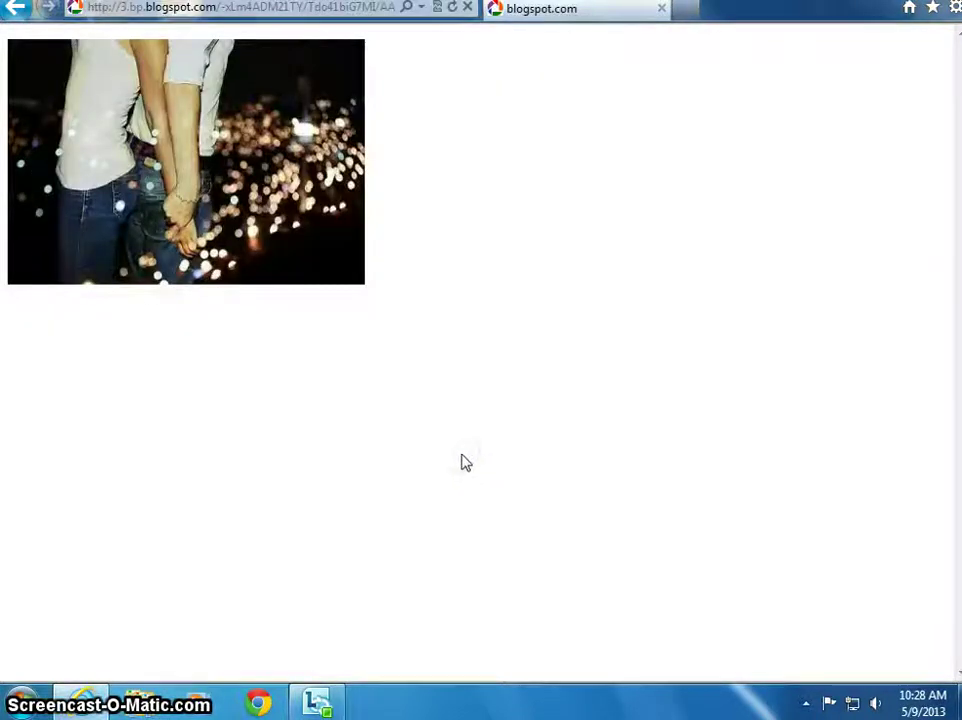
{"action": "left_click", "coordinate": [17, 12]}
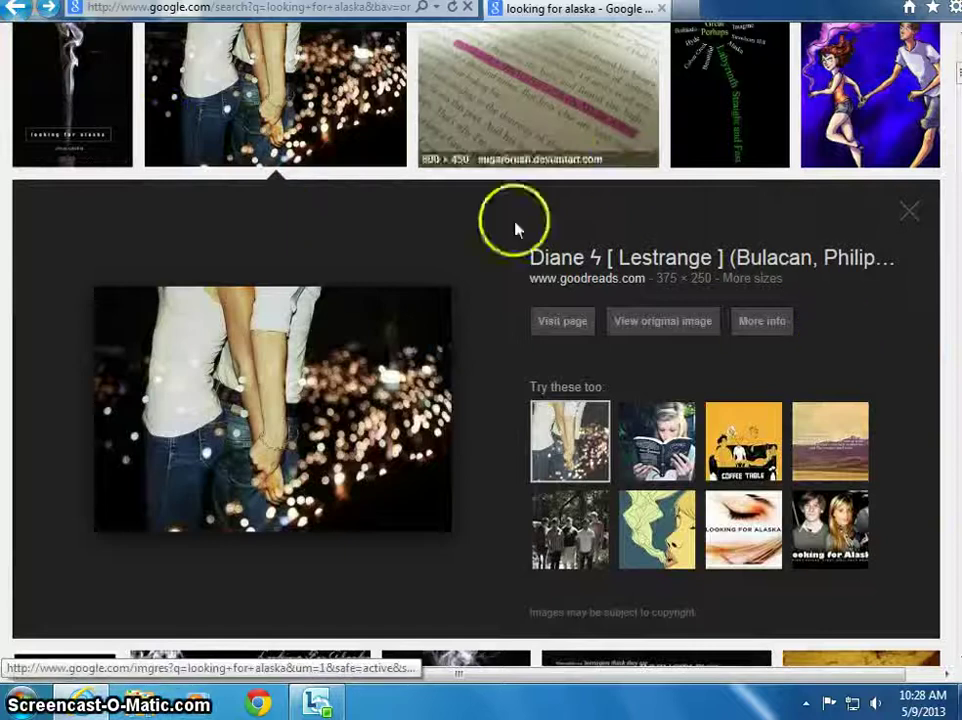
Preview the suggested illustration of a blonde woman exhaling smoke and open its original image.
{"action": "scroll", "coordinate": [500, 436], "scroll_direction": "down", "scroll_amount": 1}
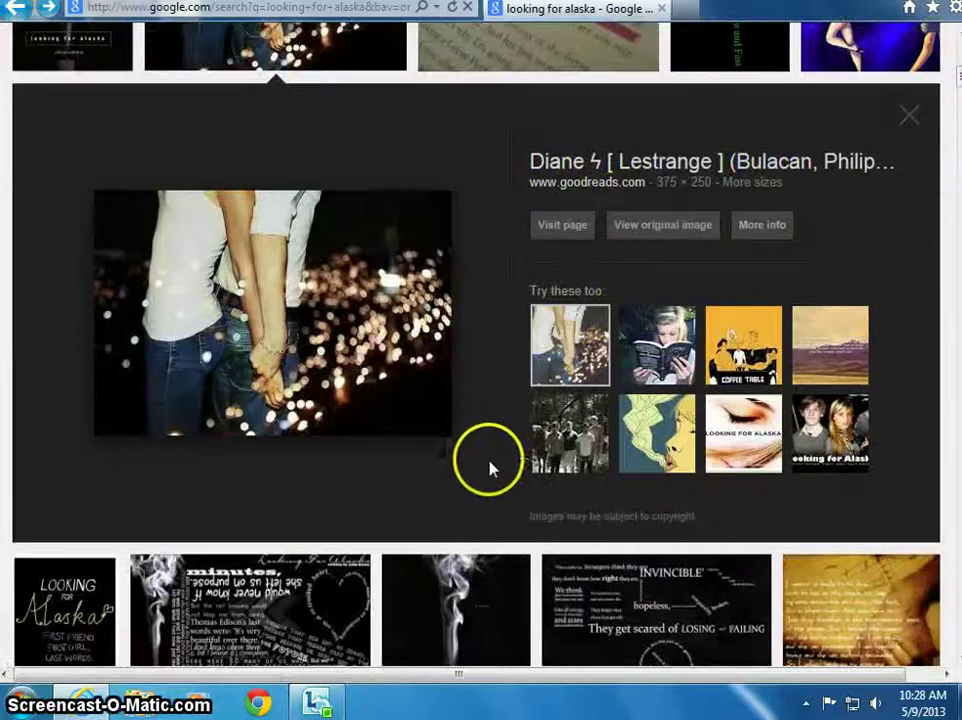
{"action": "scroll", "coordinate": [498, 462], "scroll_direction": "down", "scroll_amount": 1}
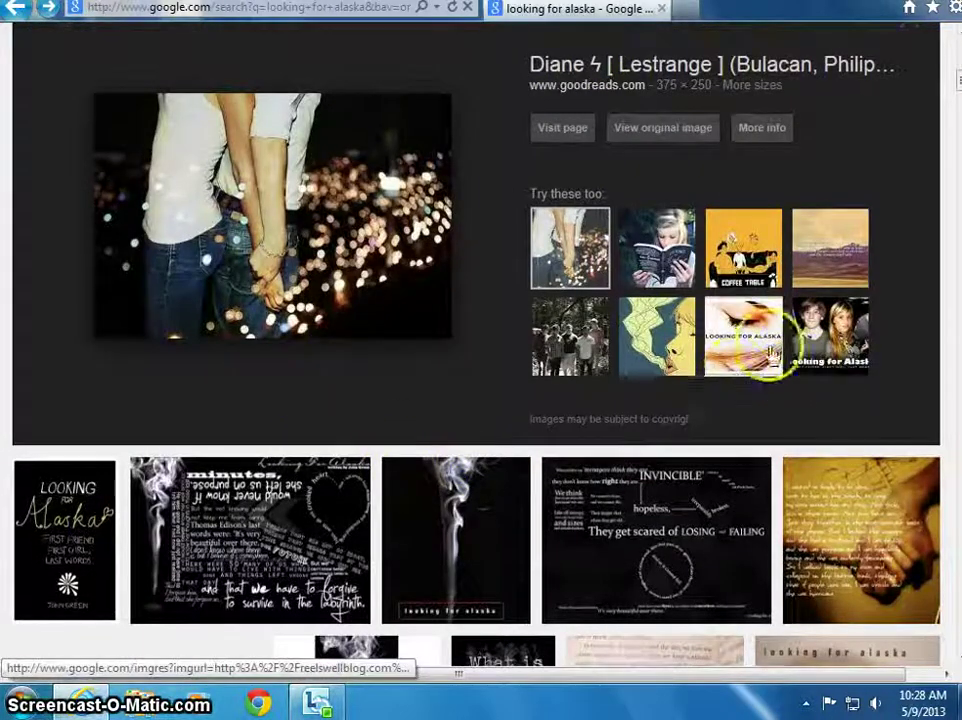
{"action": "left_click", "coordinate": [668, 374]}
{"action": "right_click", "coordinate": [269, 139]}
{"action": "left_click", "coordinate": [221, 189]}
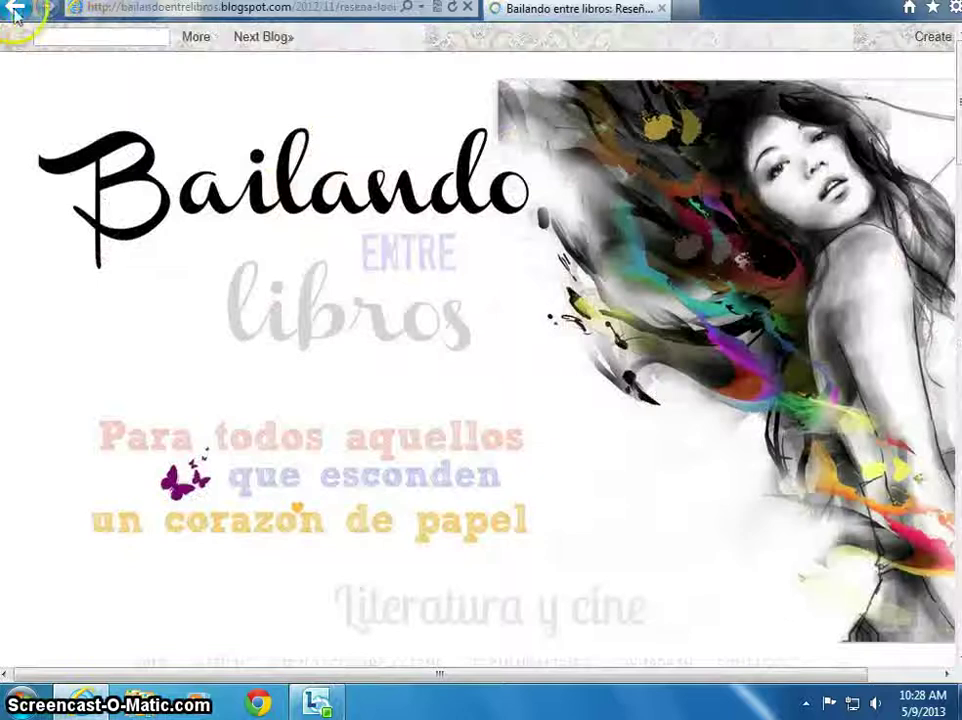
{"action": "left_click", "coordinate": [20, 10]}
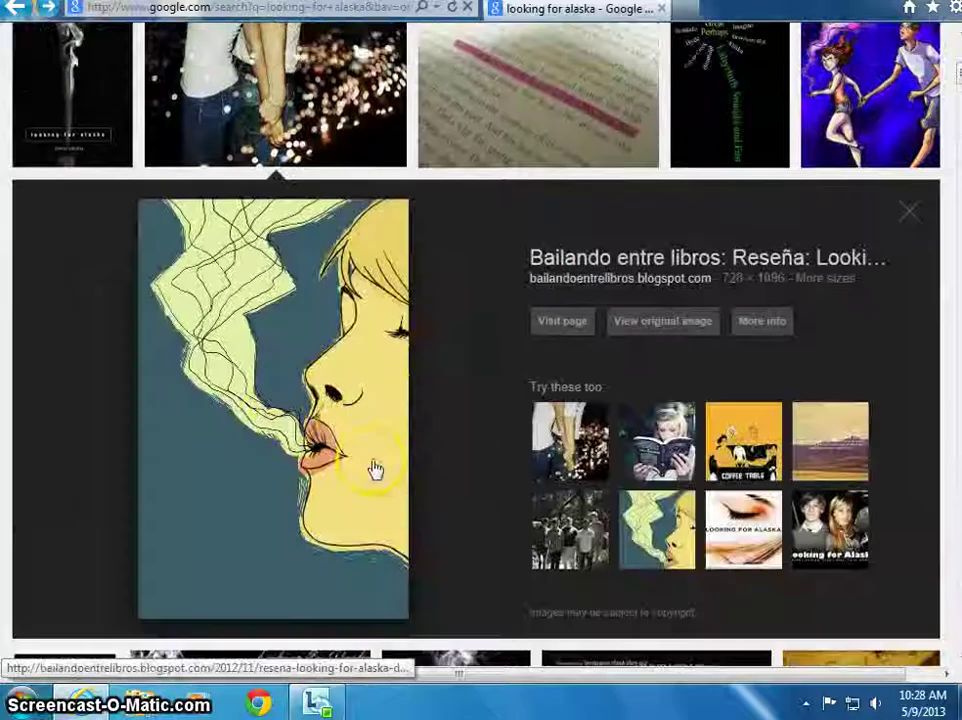
{"action": "left_click", "coordinate": [645, 330]}
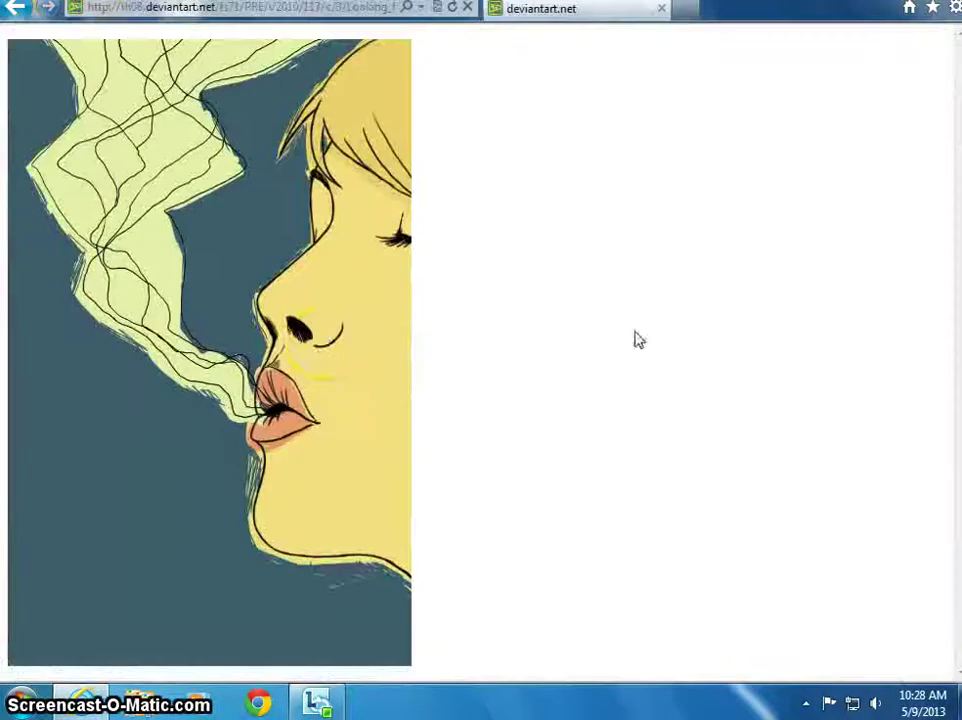
Save the smoking-woman illustration as a JPEG under its suggested name in Book Trailer Project 2, and return to the image results.
{"action": "right_click", "coordinate": [226, 309]}
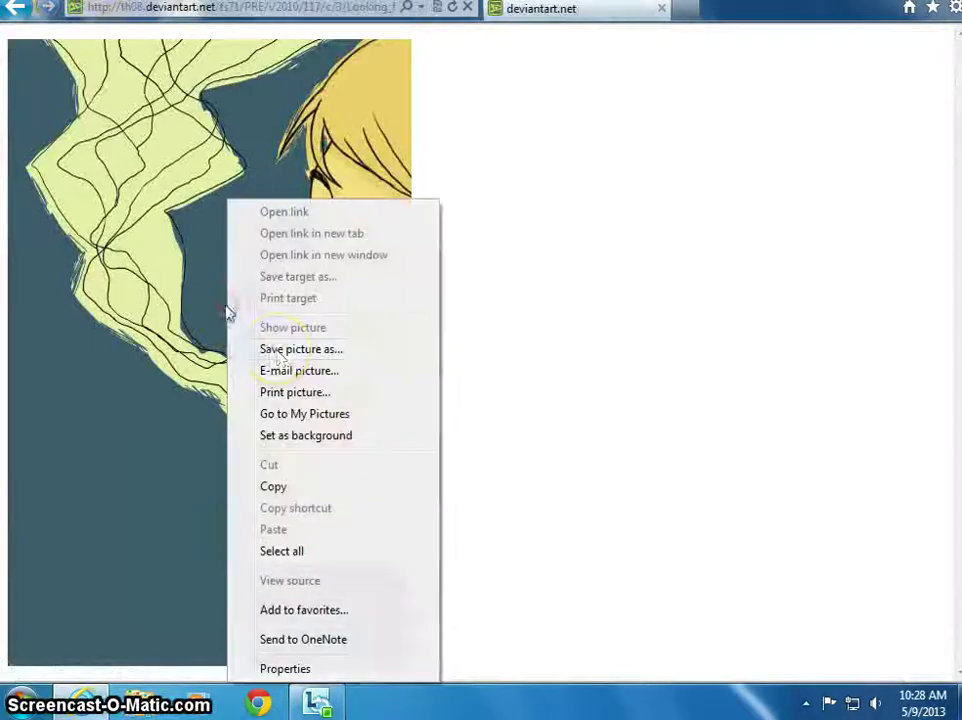
{"action": "left_click", "coordinate": [277, 352]}
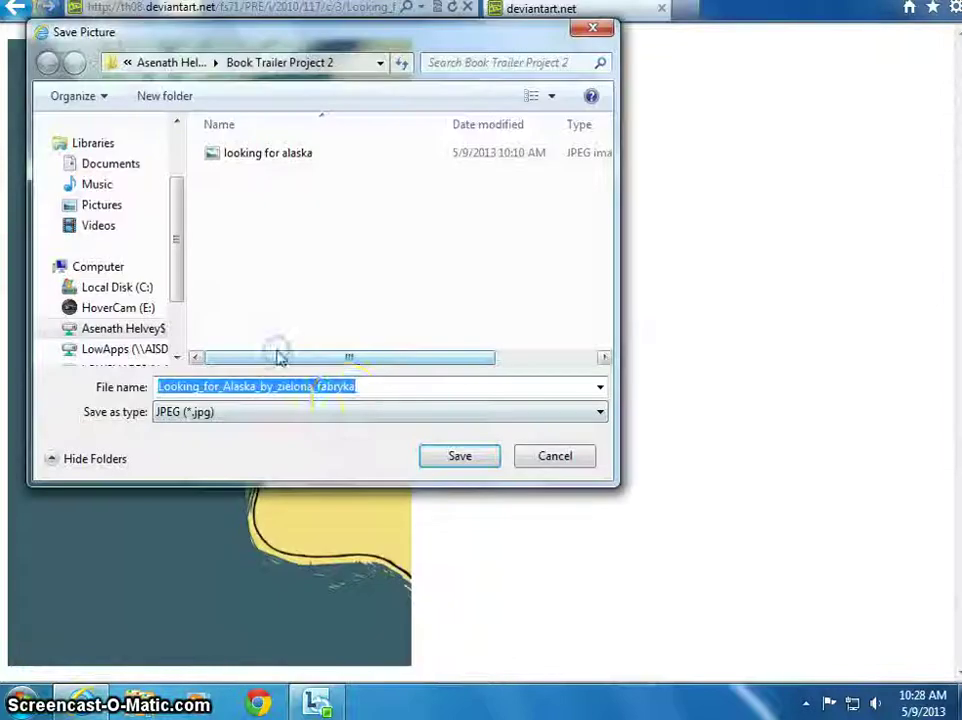
{"action": "left_click", "coordinate": [387, 385]}
{"action": "left_click", "coordinate": [474, 450]}
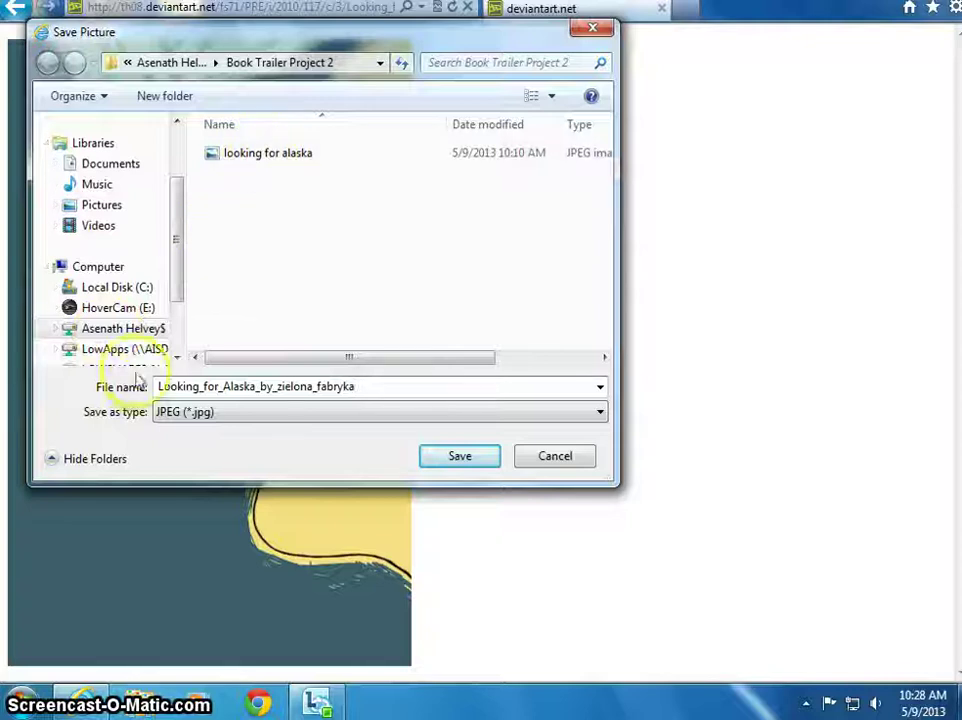
{"action": "left_click", "coordinate": [458, 458]}
{"action": "left_click", "coordinate": [20, 10]}
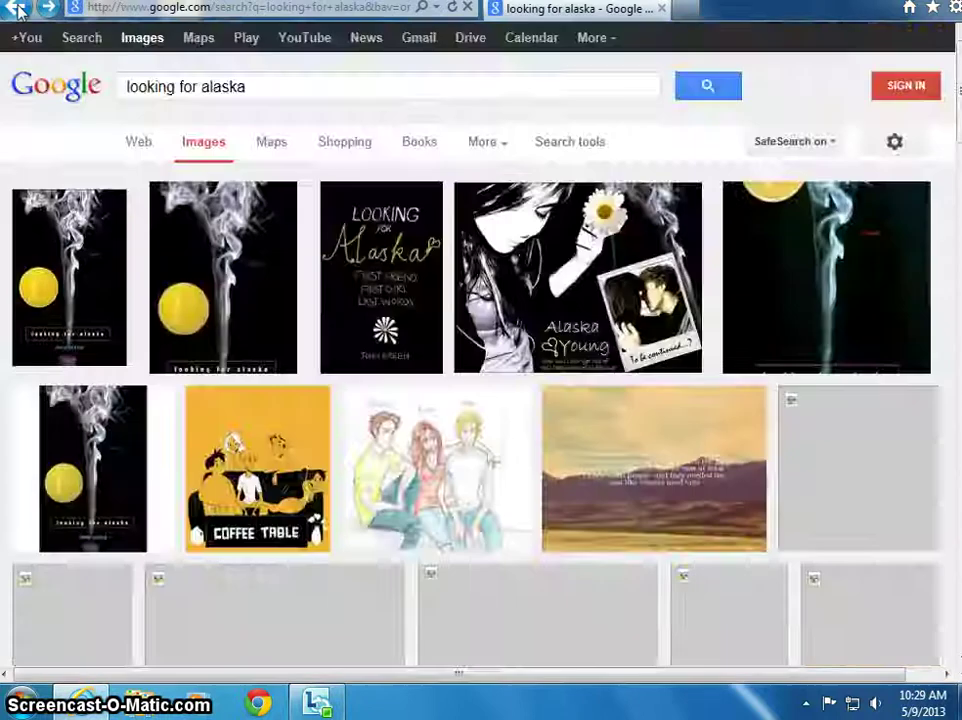
Find the "I go to seek a Great Perhaps" photo of a seated man in the image results and open its original image.
{"action": "scroll", "coordinate": [423, 419], "scroll_direction": "down", "scroll_amount": 7}
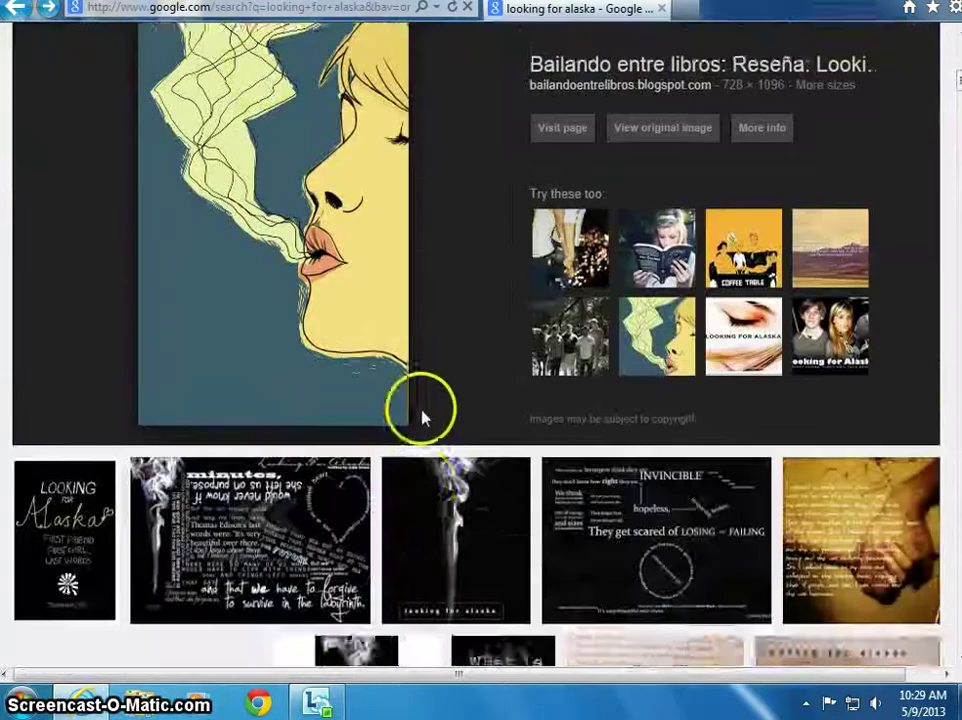
{"action": "scroll", "coordinate": [423, 427], "scroll_direction": "down", "scroll_amount": 10}
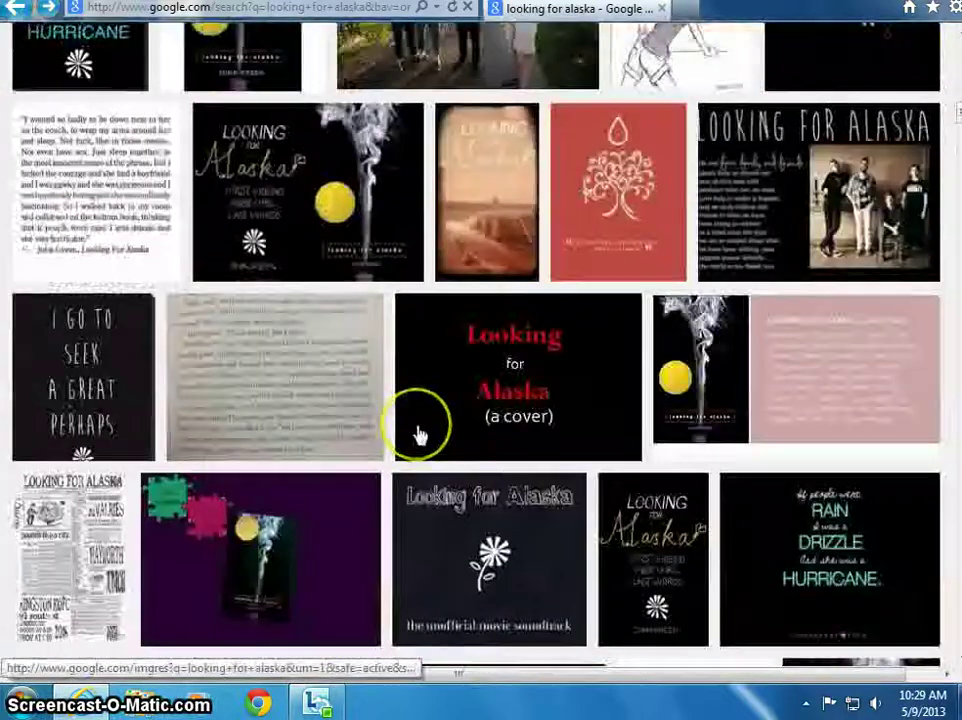
{"action": "scroll", "coordinate": [420, 432], "scroll_direction": "down", "scroll_amount": 12}
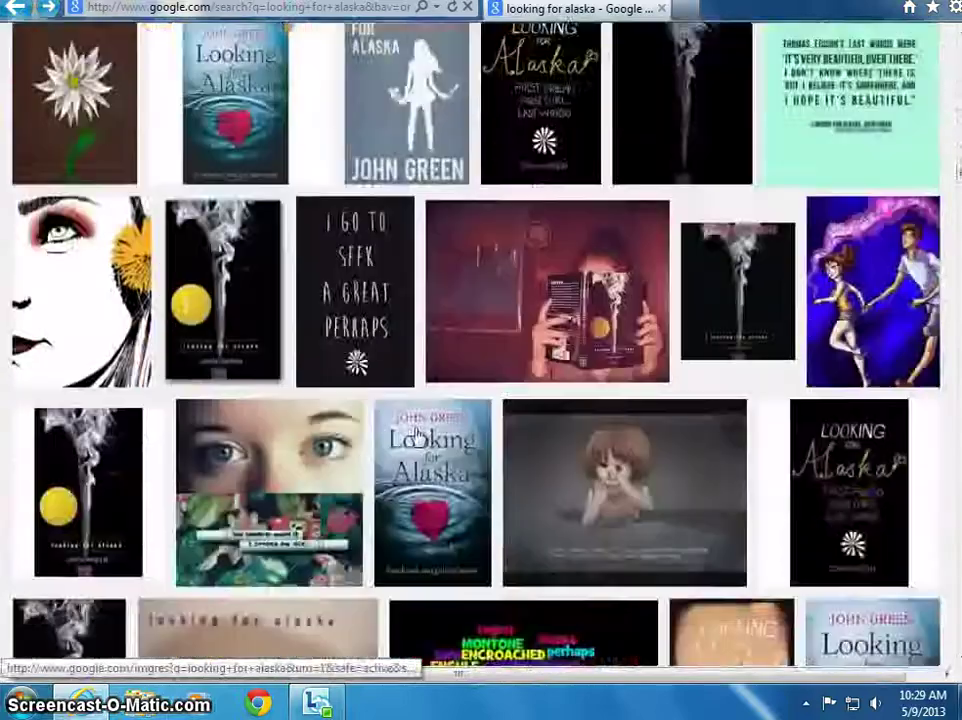
{"action": "scroll", "coordinate": [410, 445], "scroll_direction": "down", "scroll_amount": 4}
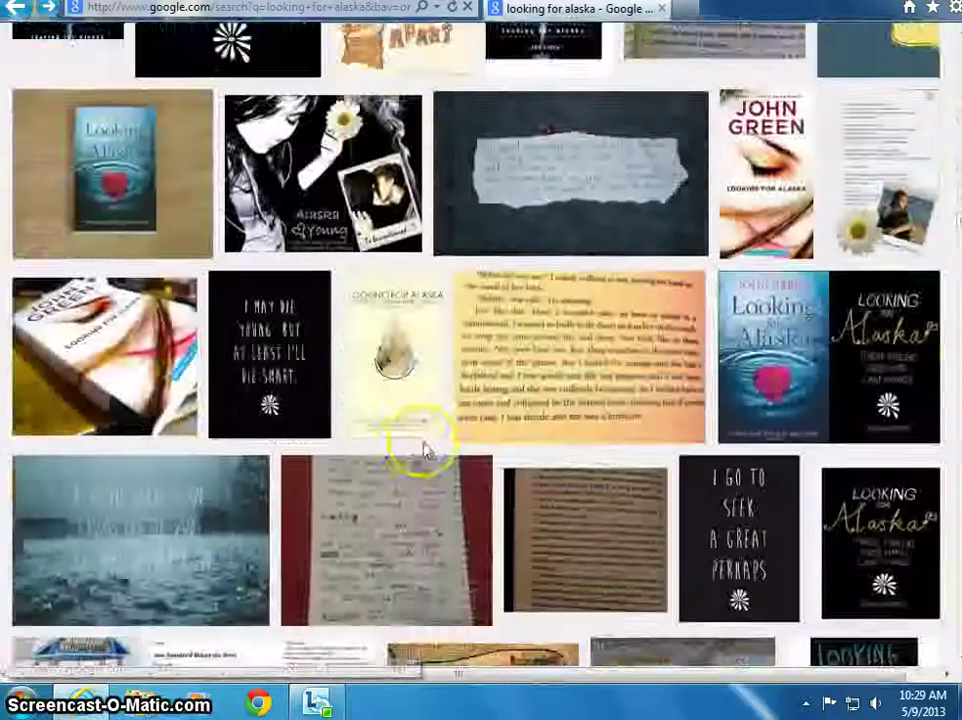
{"action": "scroll", "coordinate": [468, 452], "scroll_direction": "down", "scroll_amount": 4}
{"action": "scroll", "coordinate": [465, 463], "scroll_direction": "down", "scroll_amount": 2}
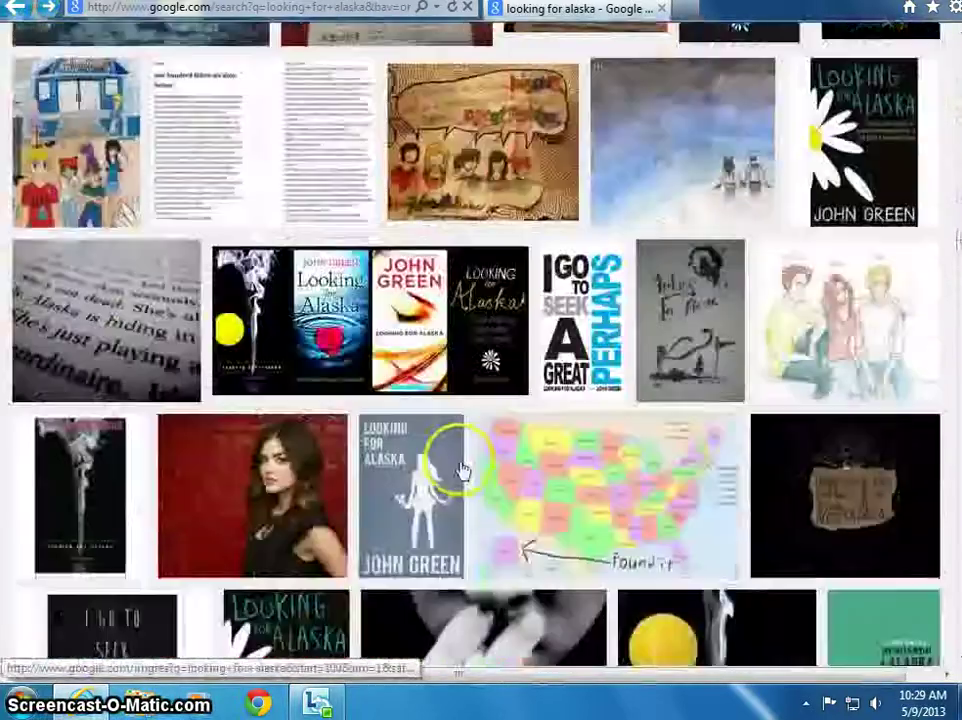
{"action": "scroll", "coordinate": [463, 470], "scroll_direction": "down", "scroll_amount": 5}
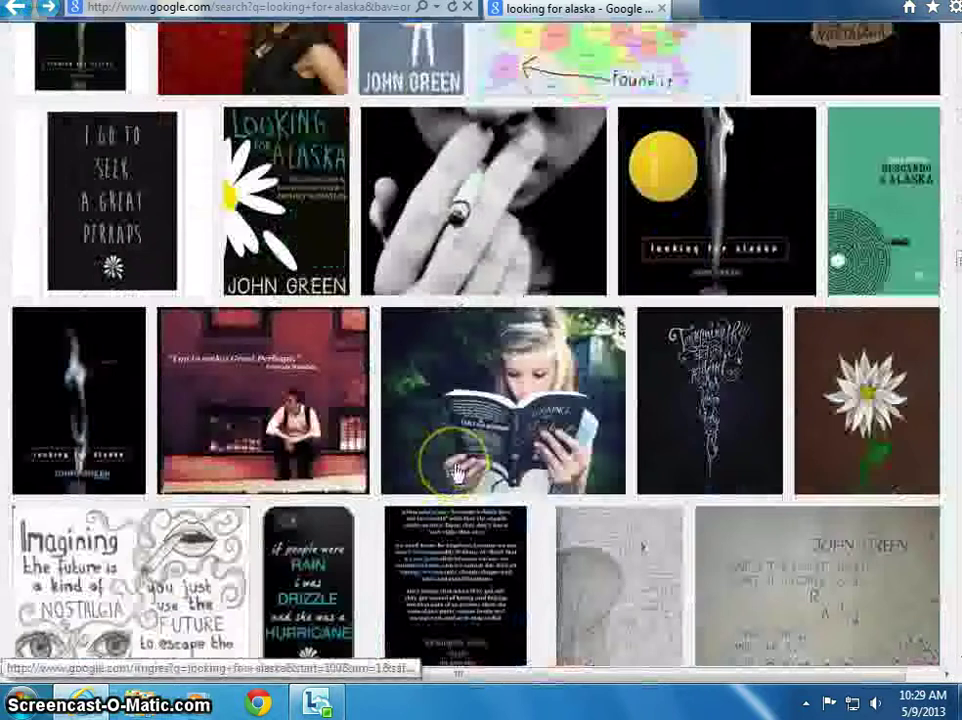
{"action": "scroll", "coordinate": [456, 473], "scroll_direction": "down", "scroll_amount": 2}
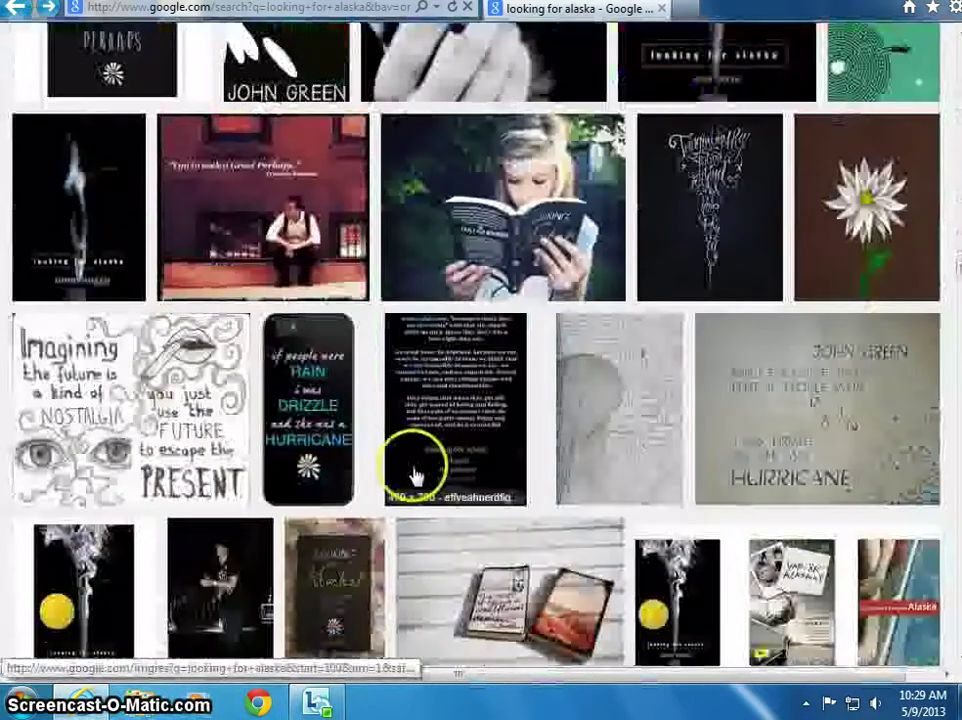
{"action": "scroll", "coordinate": [311, 492], "scroll_direction": "up", "scroll_amount": 1}
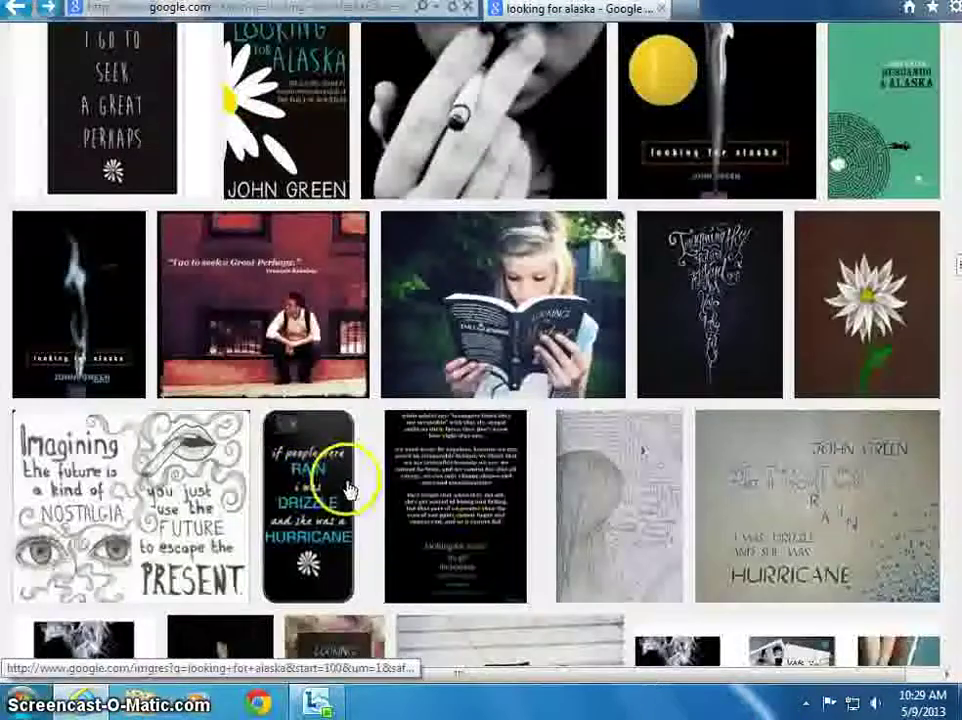
{"action": "left_click", "coordinate": [238, 305]}
{"action": "left_click", "coordinate": [322, 404]}
{"action": "left_click", "coordinate": [644, 337]}
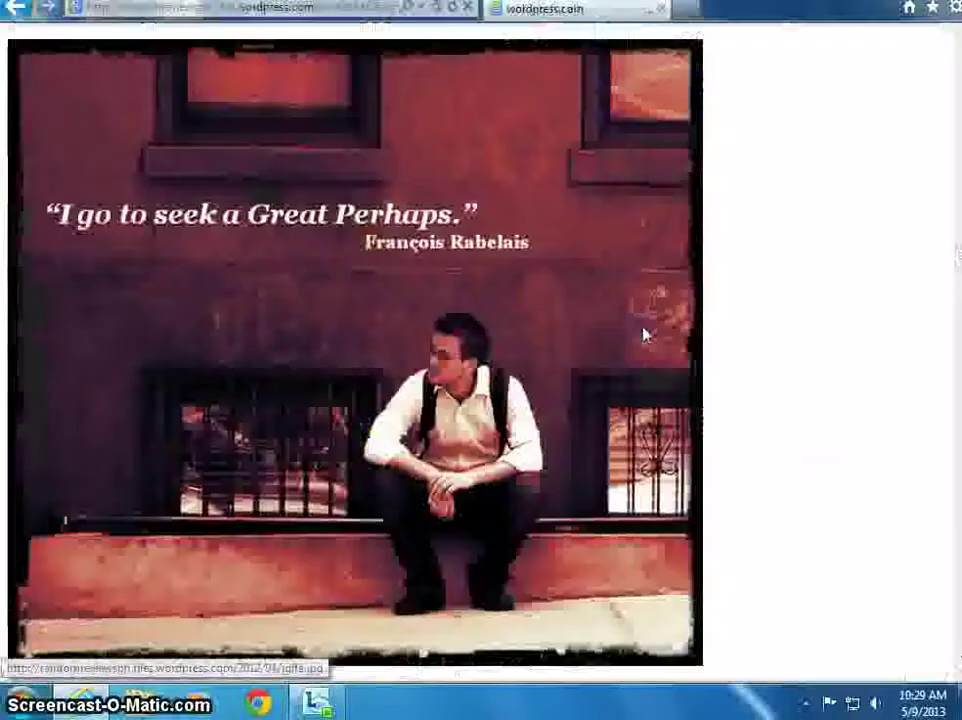
Save the quote photo as the JPEG "quote from looking for alaska" in the Book Trailer Project 2 folder.
{"action": "left_click", "coordinate": [268, 290]}
{"action": "right_click", "coordinate": [275, 296]}
{"action": "left_click", "coordinate": [335, 350]}
{"action": "left_click", "coordinate": [199, 389]}
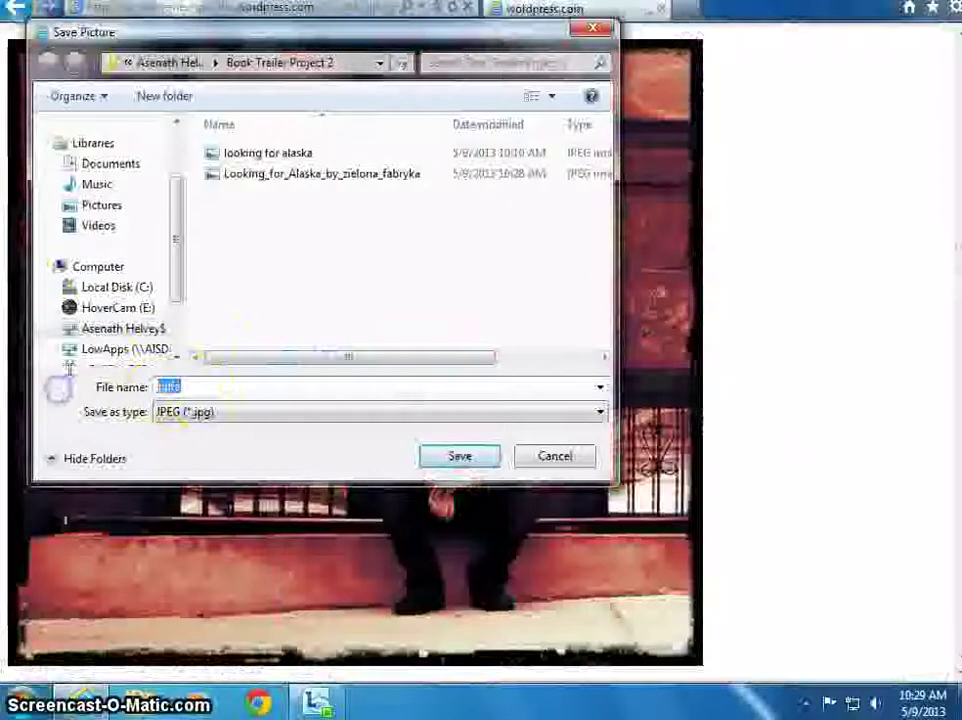
{"action": "key", "text": "BackSpace"}
{"action": "left_click", "coordinate": [241, 388]}
{"action": "type", "text": "quote from looking for alaska"}
{"action": "key", "text": "Return"}
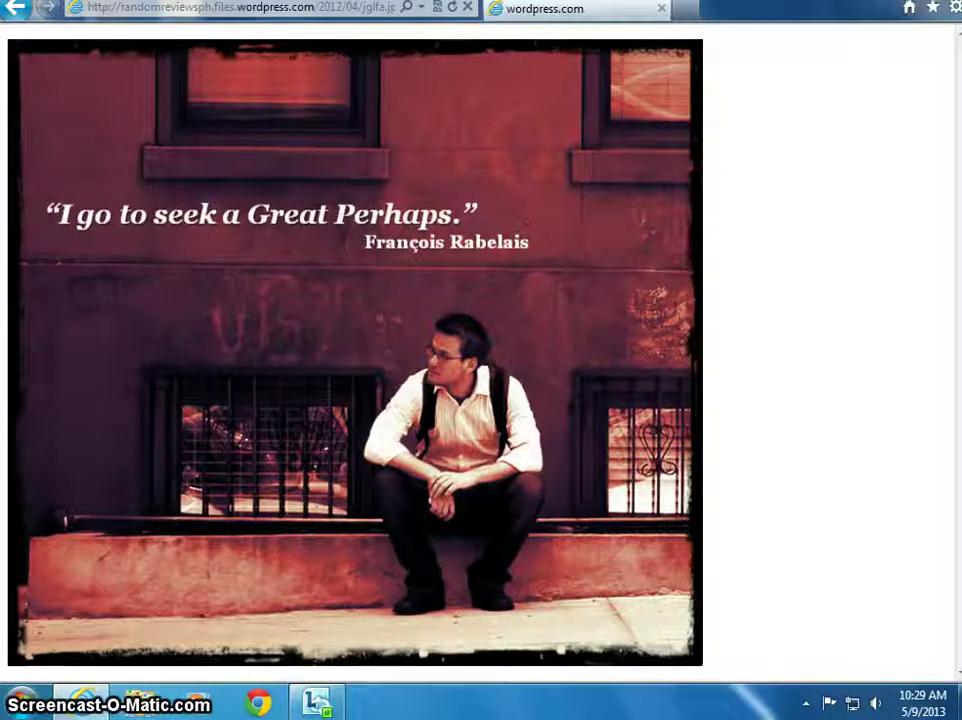
Go to the desktop, launch Photo Story 3 for Windows and begin a new story.
{"action": "key", "text": "super+d"}
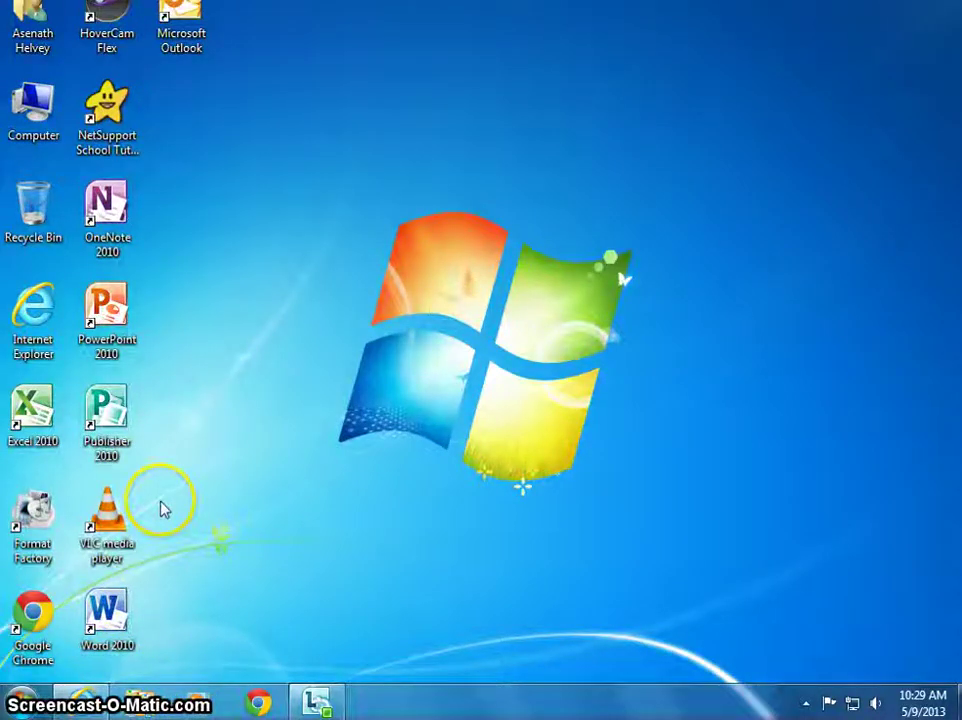
{"action": "left_click", "coordinate": [28, 703]}
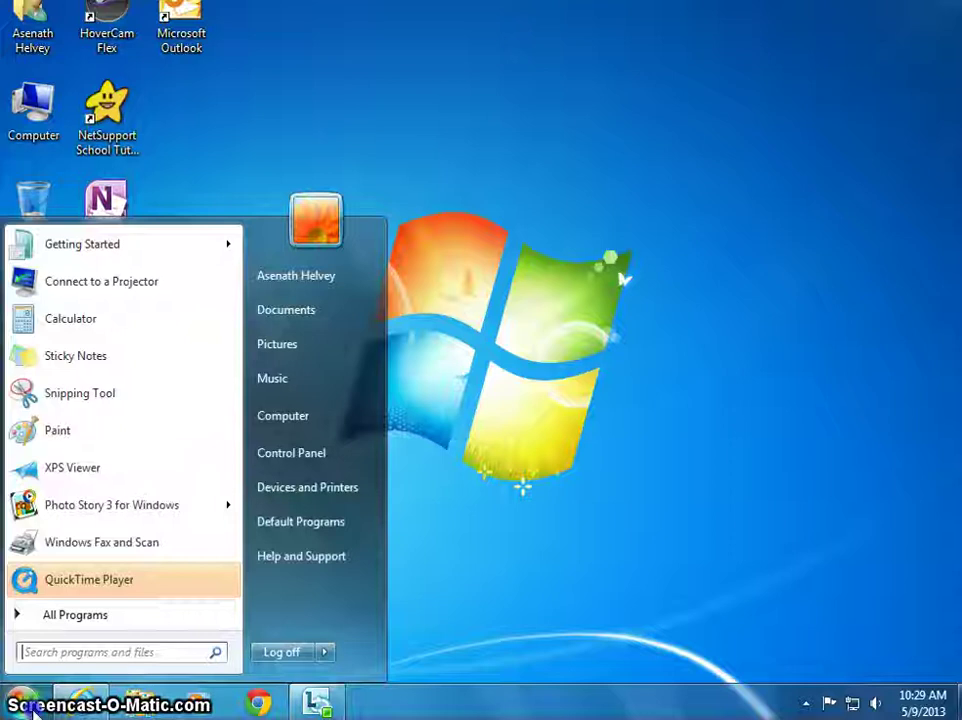
{"action": "left_click", "coordinate": [53, 617]}
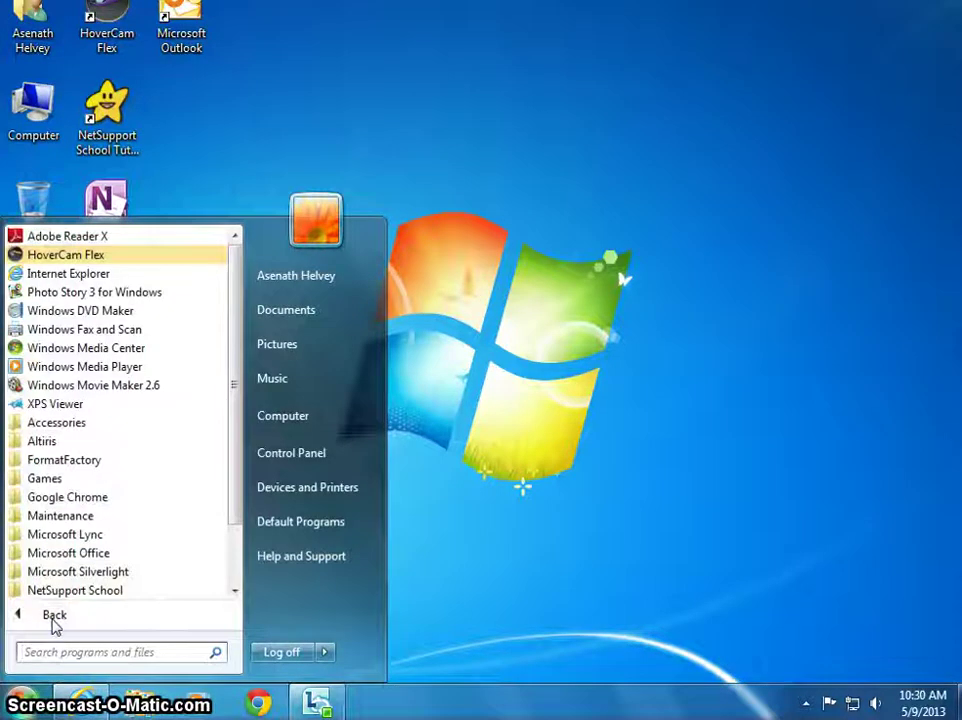
{"action": "left_click", "coordinate": [68, 295]}
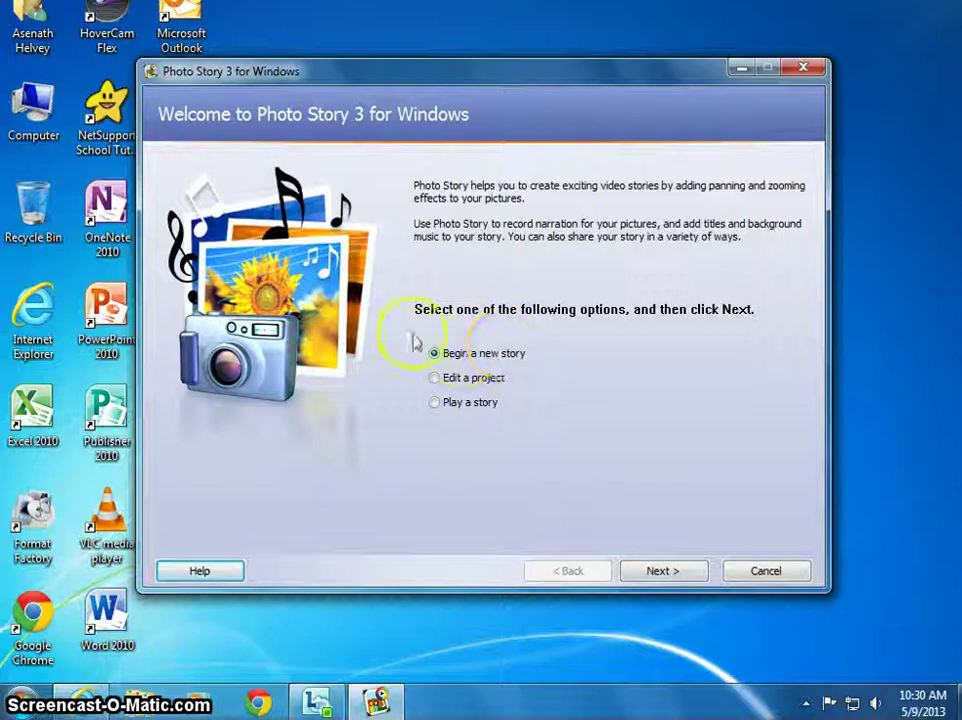
{"action": "left_click", "coordinate": [662, 572]}
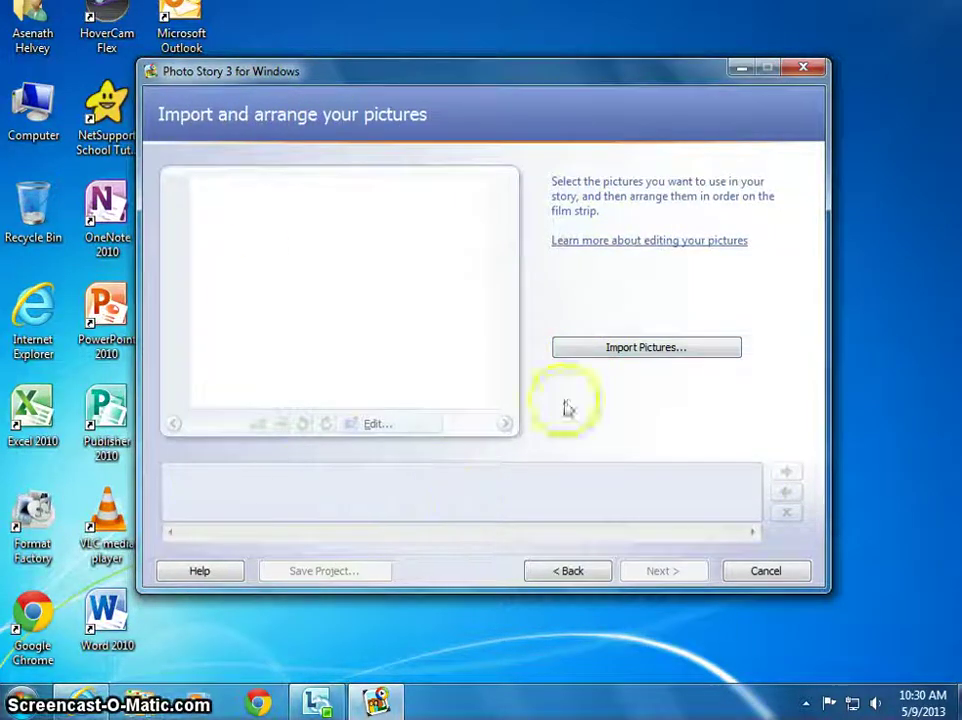
Start importing pictures and browse to the top-level My Documents folder to locate Book Trailer Project 2.
{"action": "left_click", "coordinate": [631, 348]}
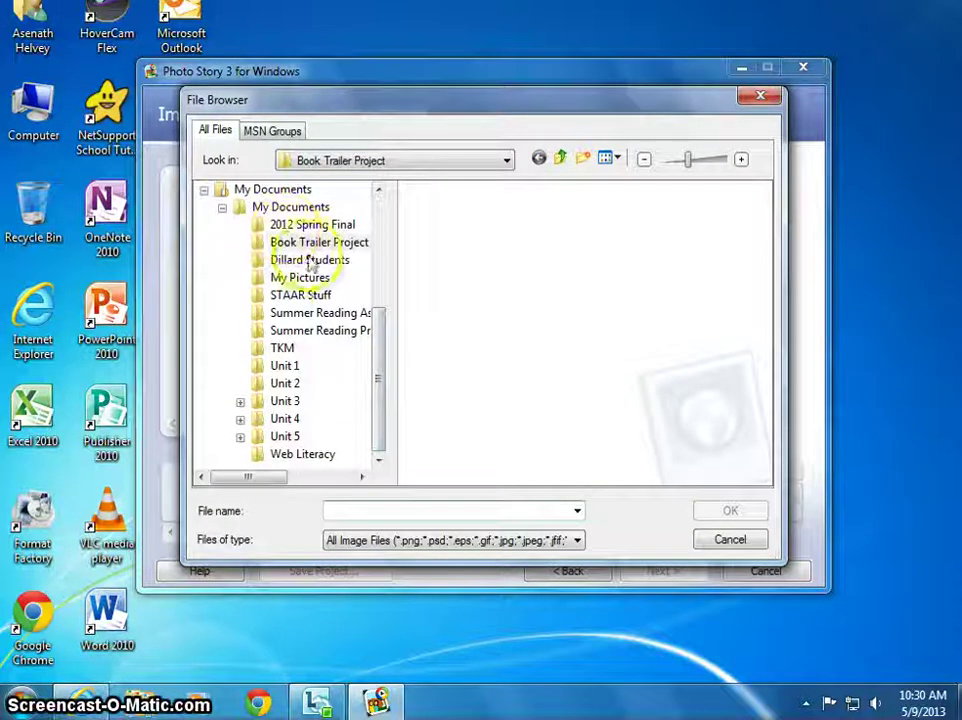
{"action": "scroll", "coordinate": [381, 373], "scroll_direction": "up", "scroll_amount": 1}
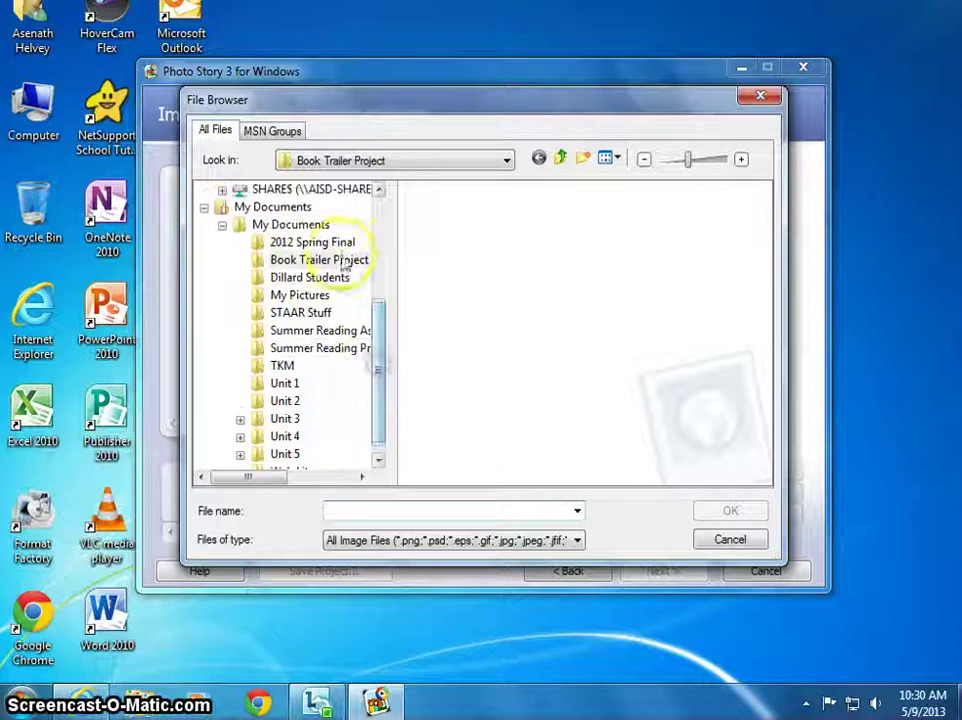
{"action": "left_click", "coordinate": [291, 226]}
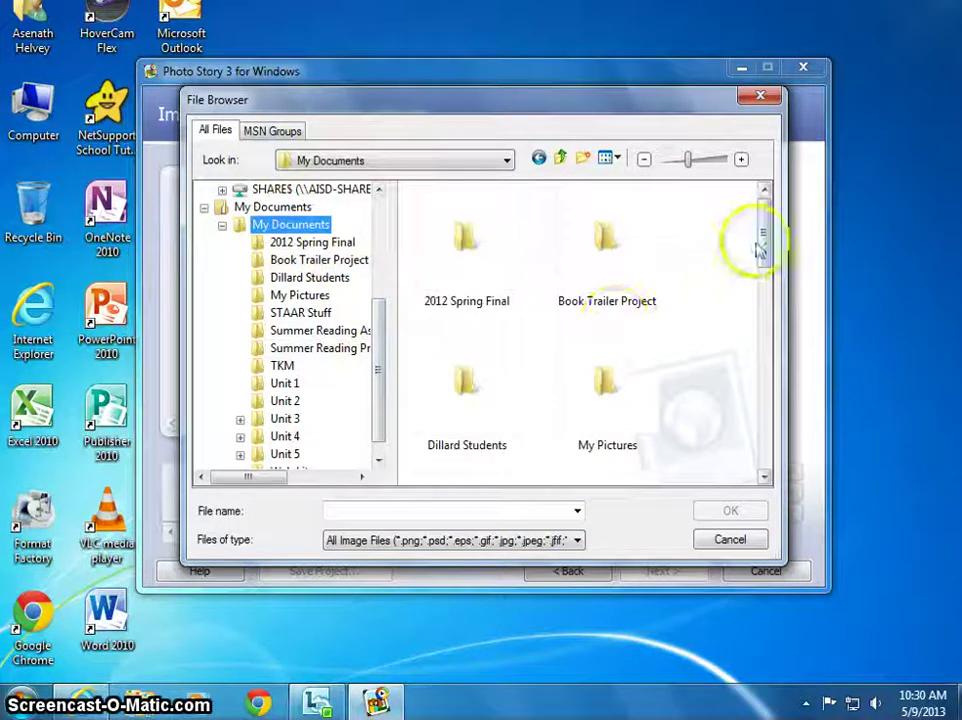
{"action": "scroll", "coordinate": [764, 266], "scroll_direction": "down", "scroll_amount": 1}
{"action": "left_click_drag", "start_coordinate": [764, 266], "coordinate": [730, 175]}
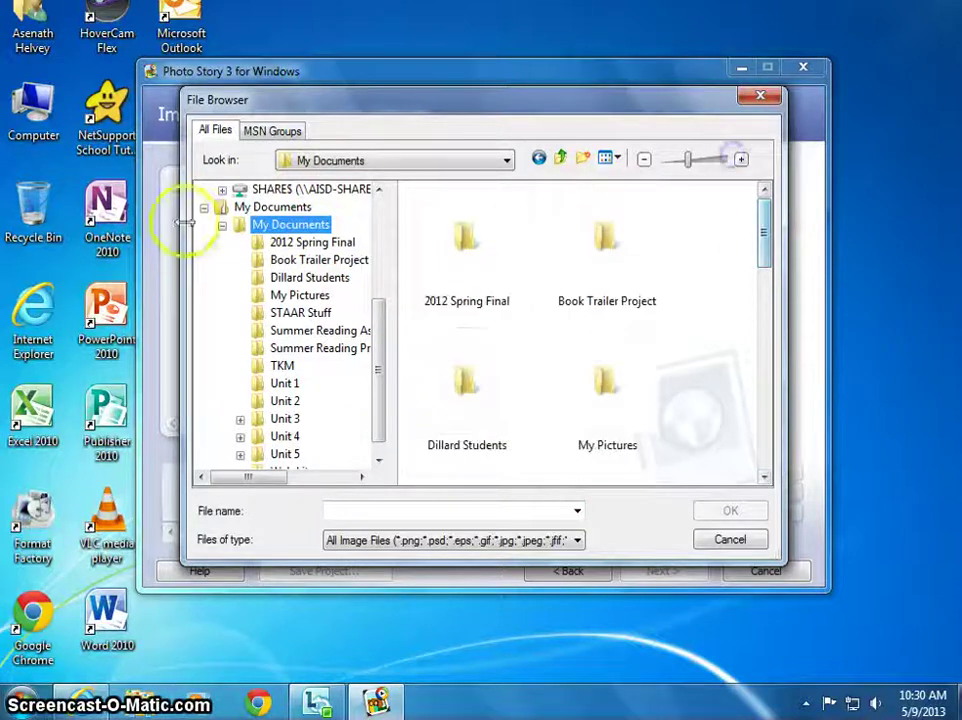
{"action": "left_click", "coordinate": [268, 207]}
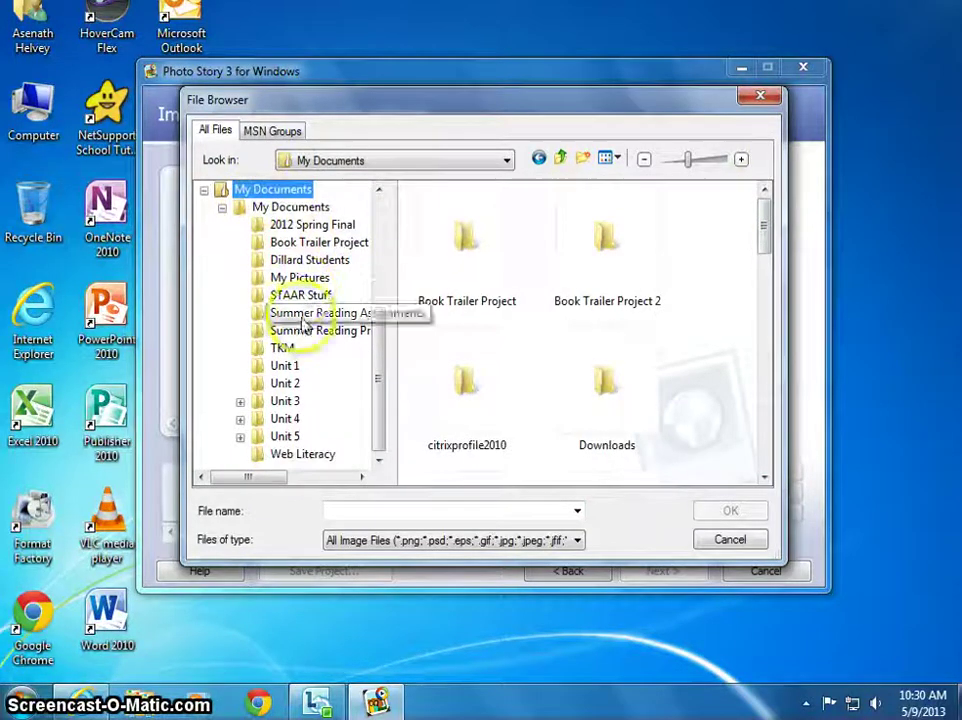
{"action": "scroll", "coordinate": [333, 393], "scroll_direction": "up", "scroll_amount": 2}
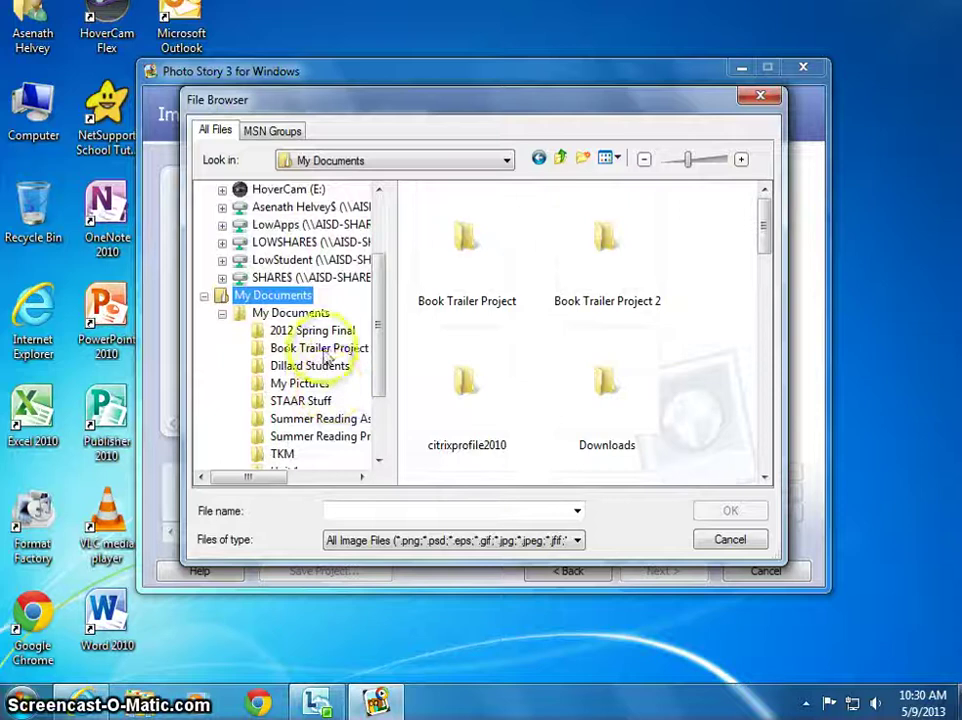
{"action": "left_click", "coordinate": [322, 349]}
{"action": "left_click", "coordinate": [285, 330]}
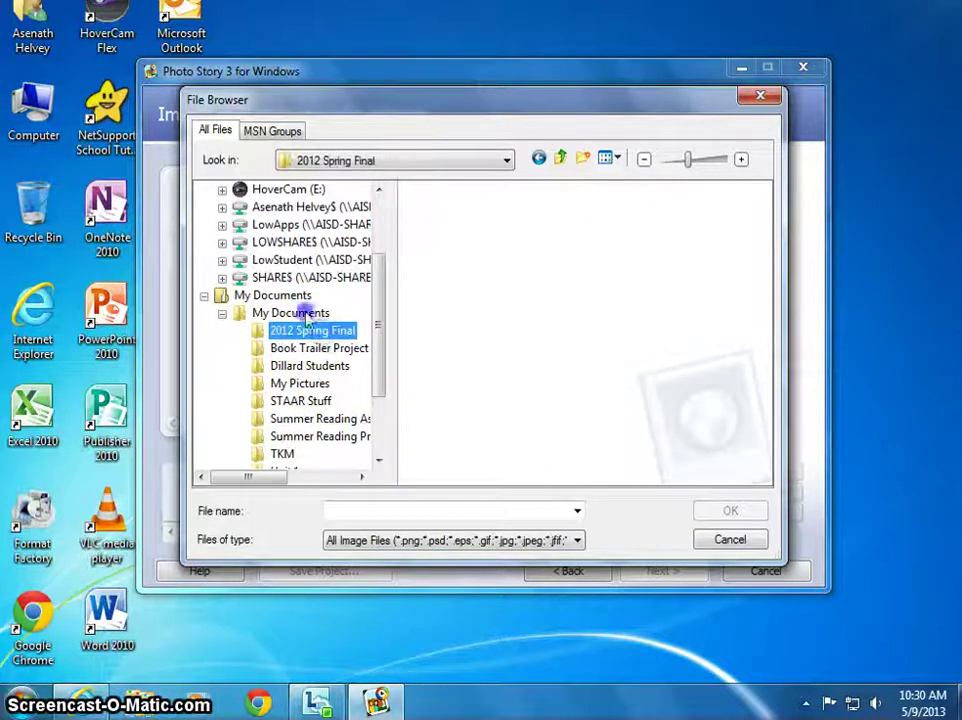
{"action": "left_click", "coordinate": [250, 316]}
{"action": "double_click", "coordinate": [248, 318]}
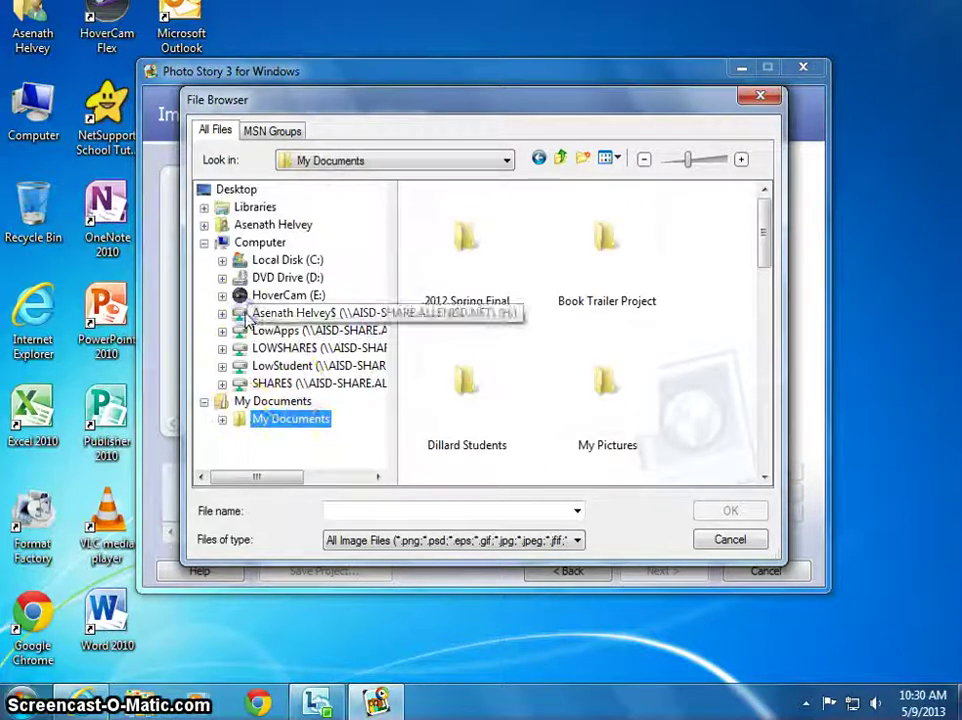
{"action": "double_click", "coordinate": [274, 421]}
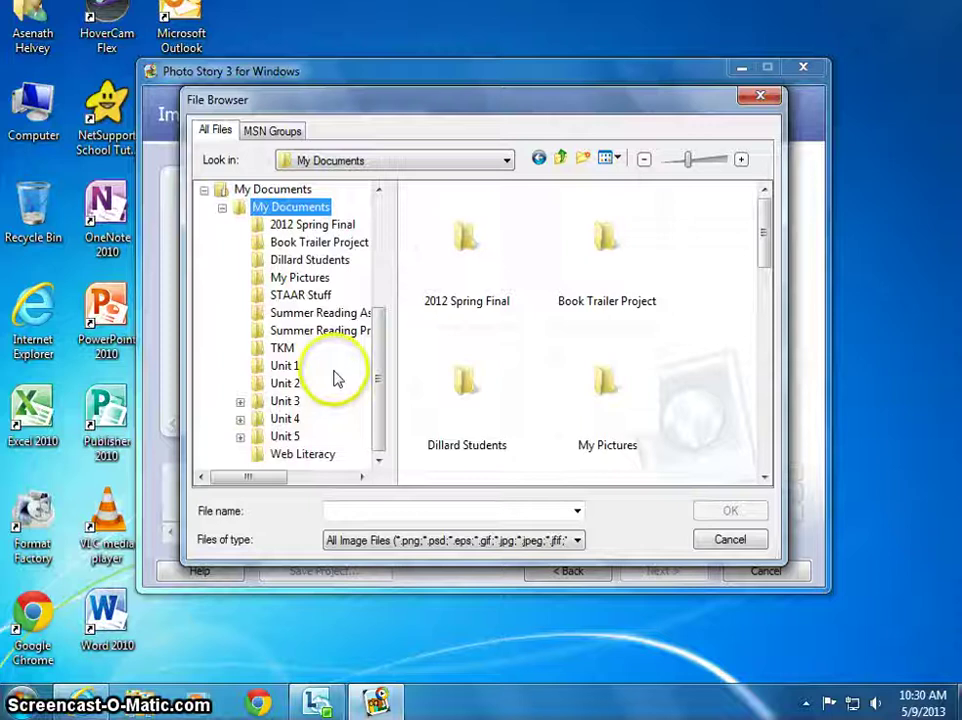
{"action": "scroll", "coordinate": [333, 378], "scroll_direction": "up", "scroll_amount": 3}
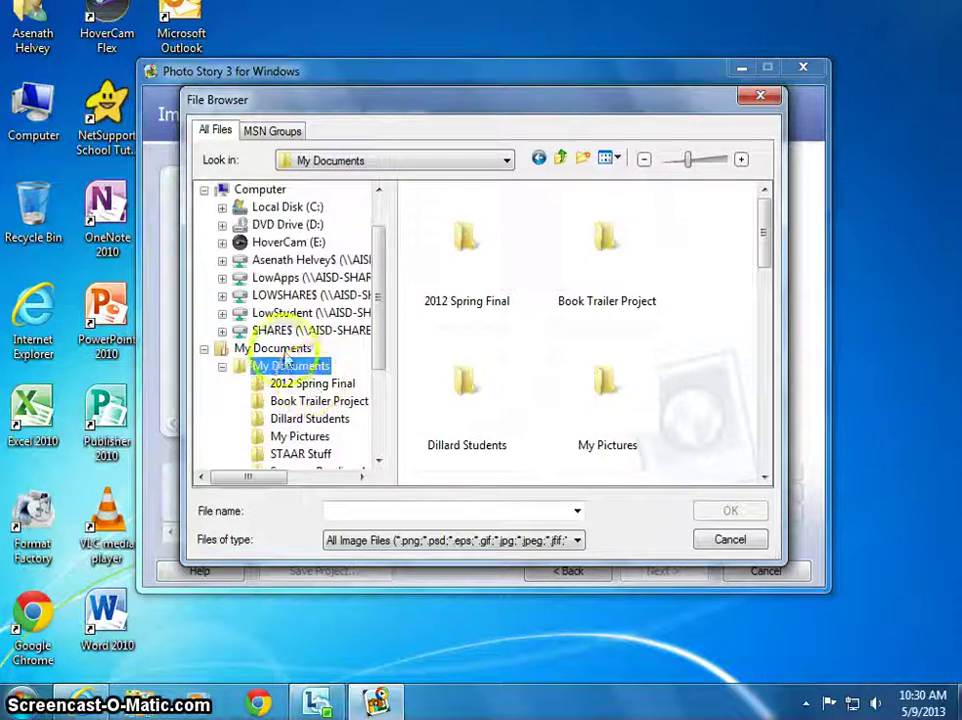
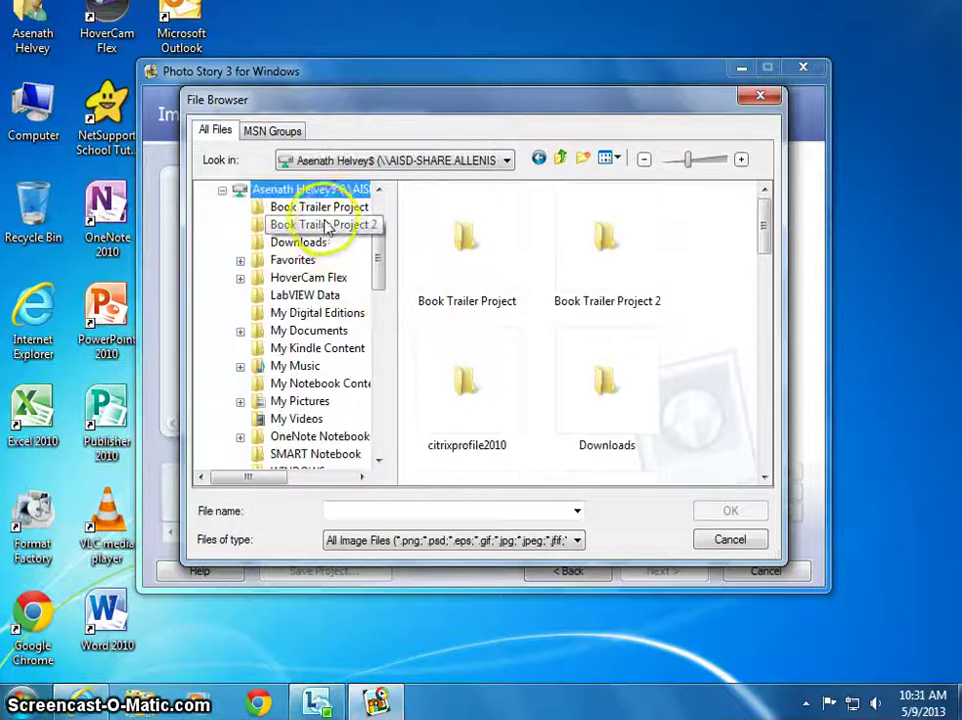
Import the "looking for alaska" picture from Book Trailer Project 2 on the personal network drive and remove its black borders.
{"action": "left_click_drag", "start_coordinate": [381, 275], "coordinate": [380, 236]}
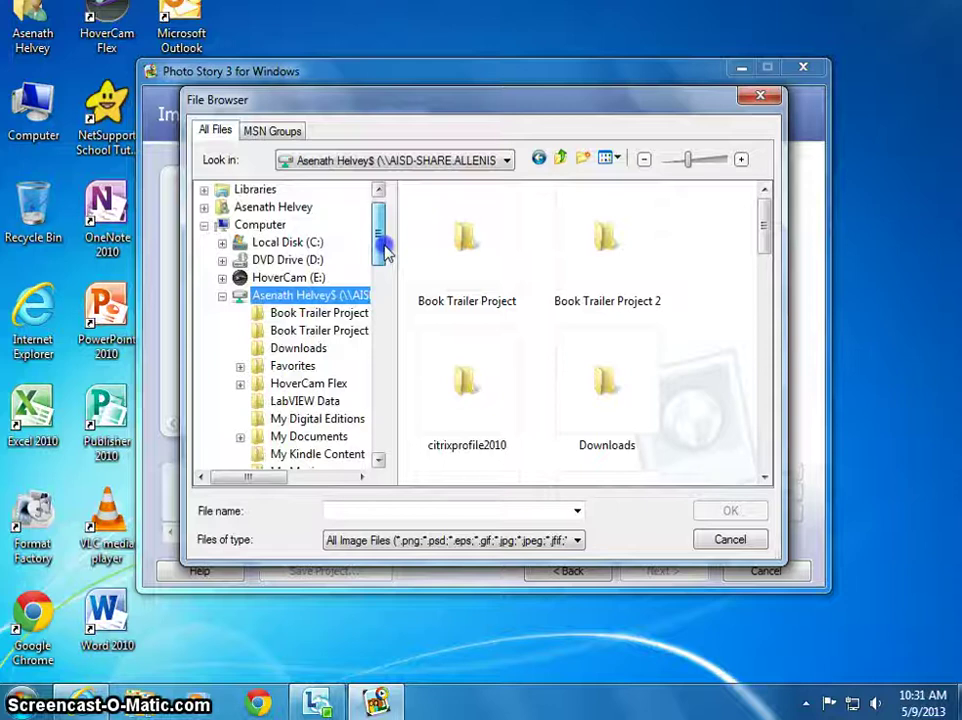
{"action": "left_click", "coordinate": [356, 331]}
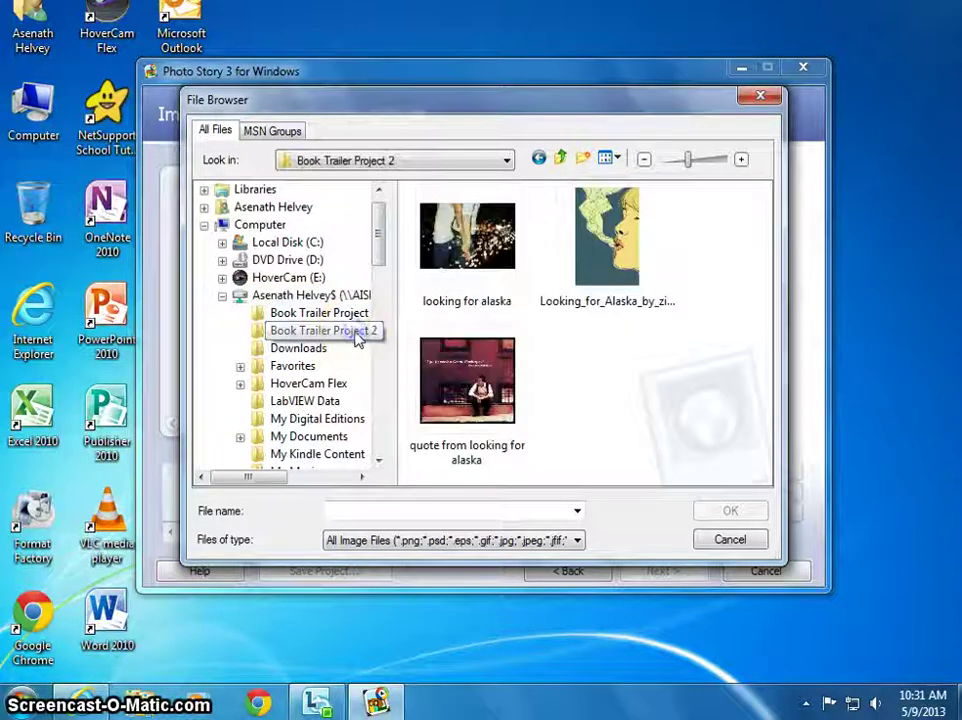
{"action": "double_click", "coordinate": [480, 275]}
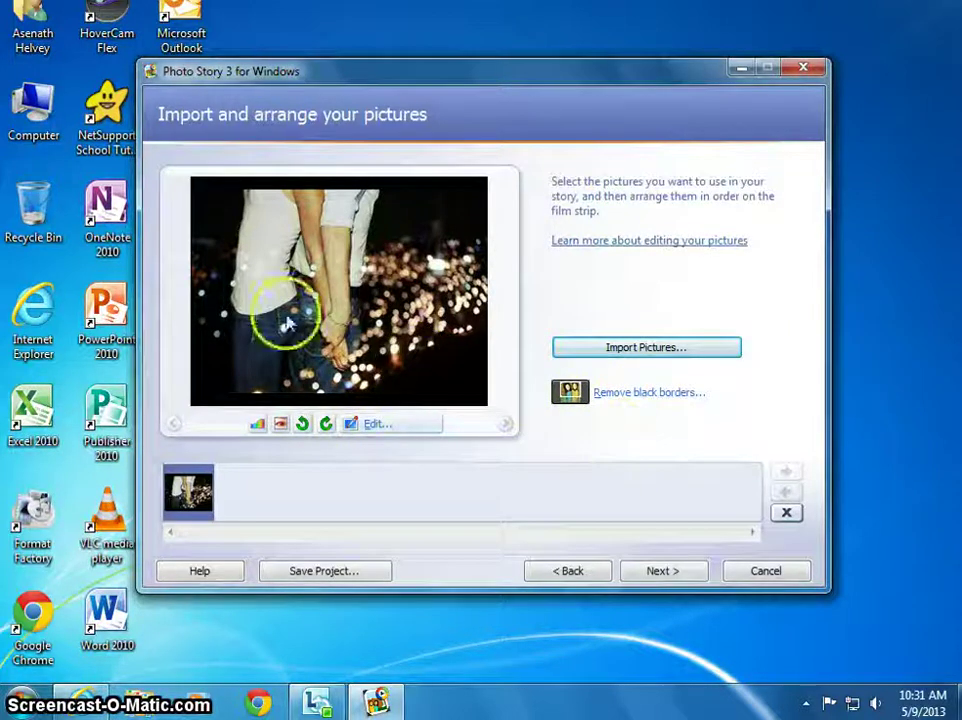
{"action": "left_click", "coordinate": [669, 399]}
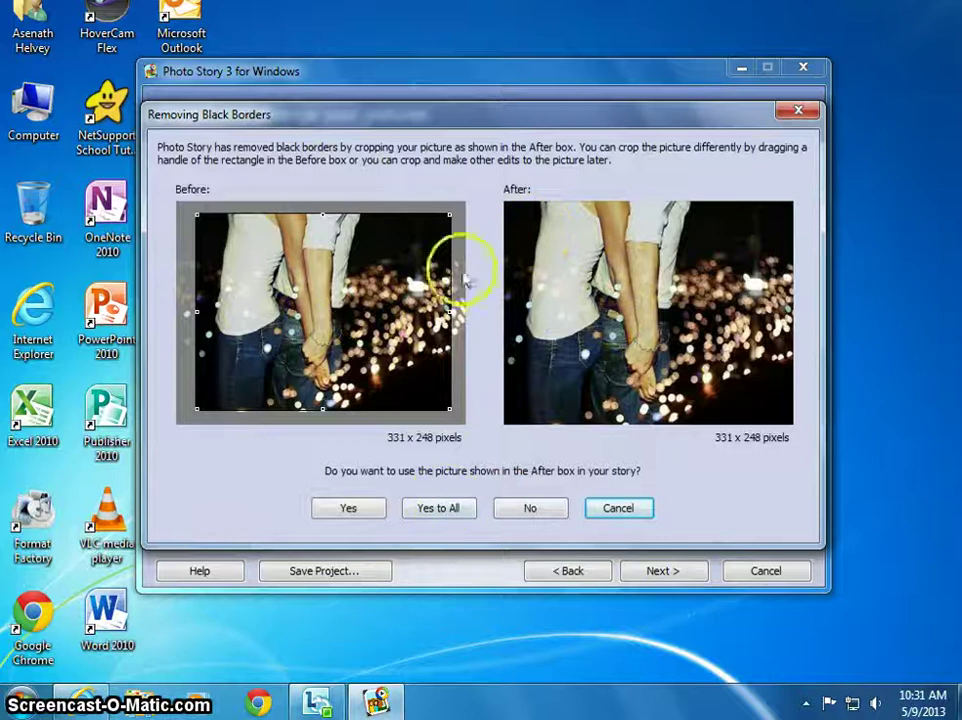
{"action": "left_click", "coordinate": [358, 508]}
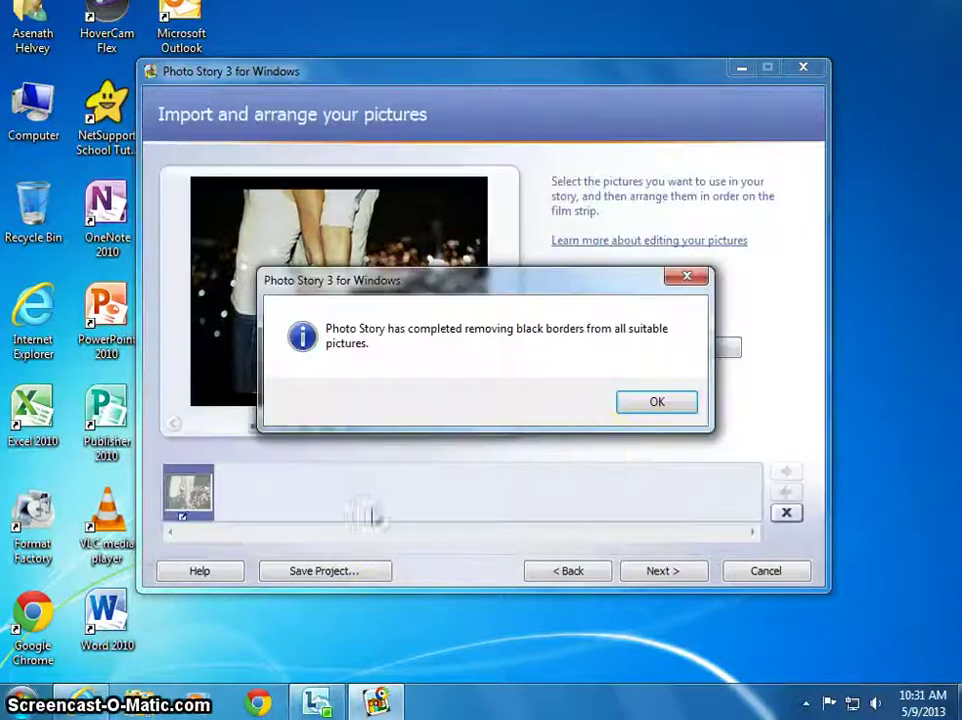
{"action": "left_click", "coordinate": [636, 405]}
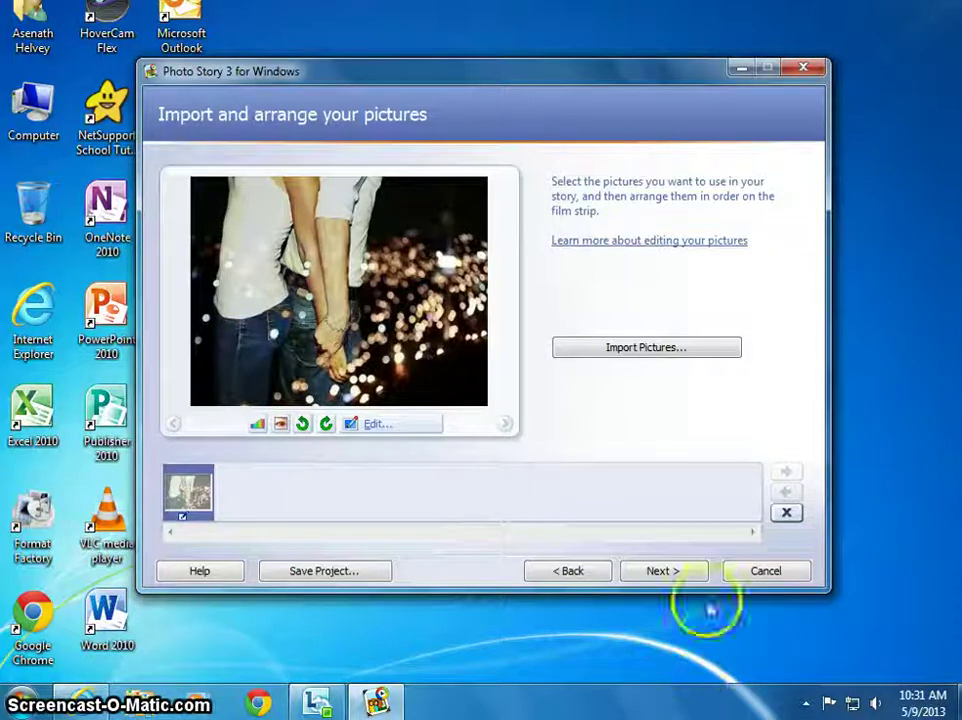
{"action": "left_click", "coordinate": [650, 574]}
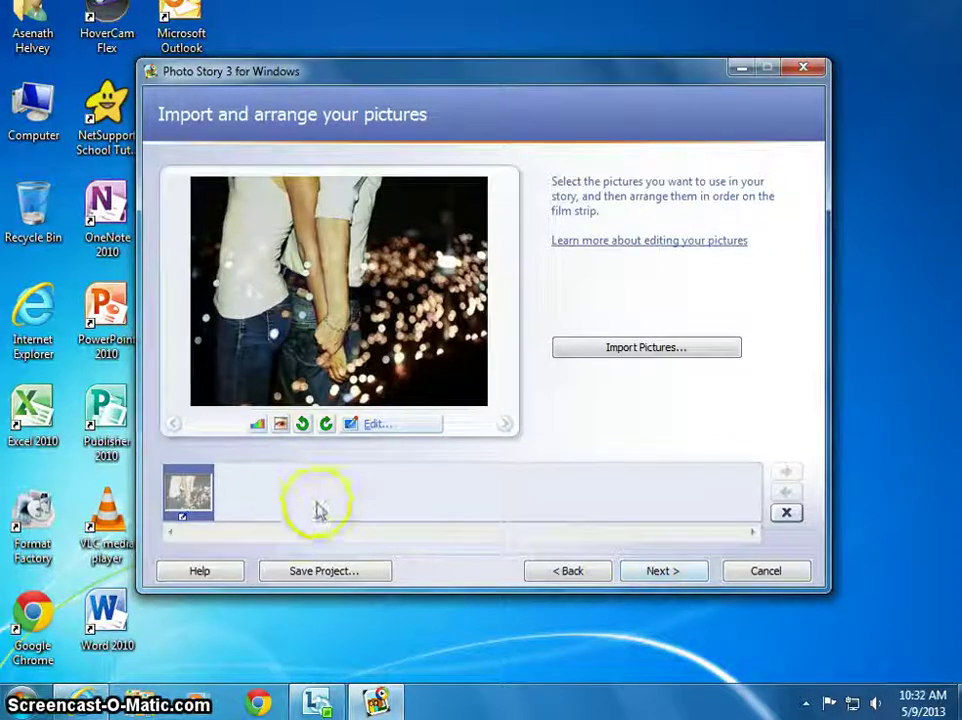
Import the illustration of a woman exhaling smoke from Book Trailer Project 2 and accept the crop that removes its black borders.
{"action": "left_click", "coordinate": [672, 350]}
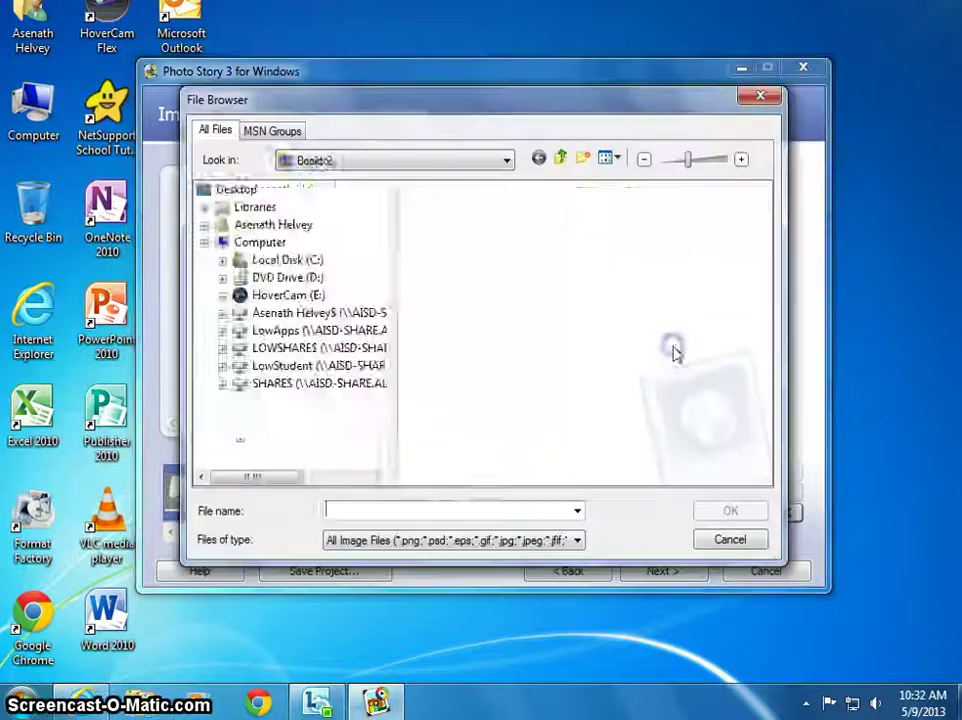
{"action": "double_click", "coordinate": [593, 262]}
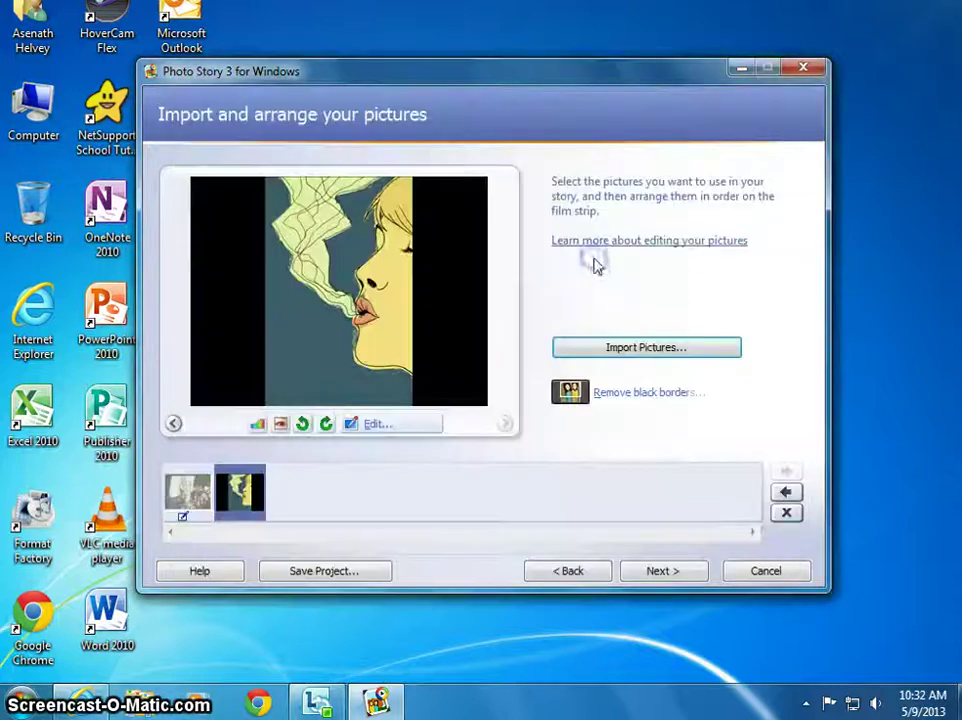
{"action": "left_click", "coordinate": [612, 393]}
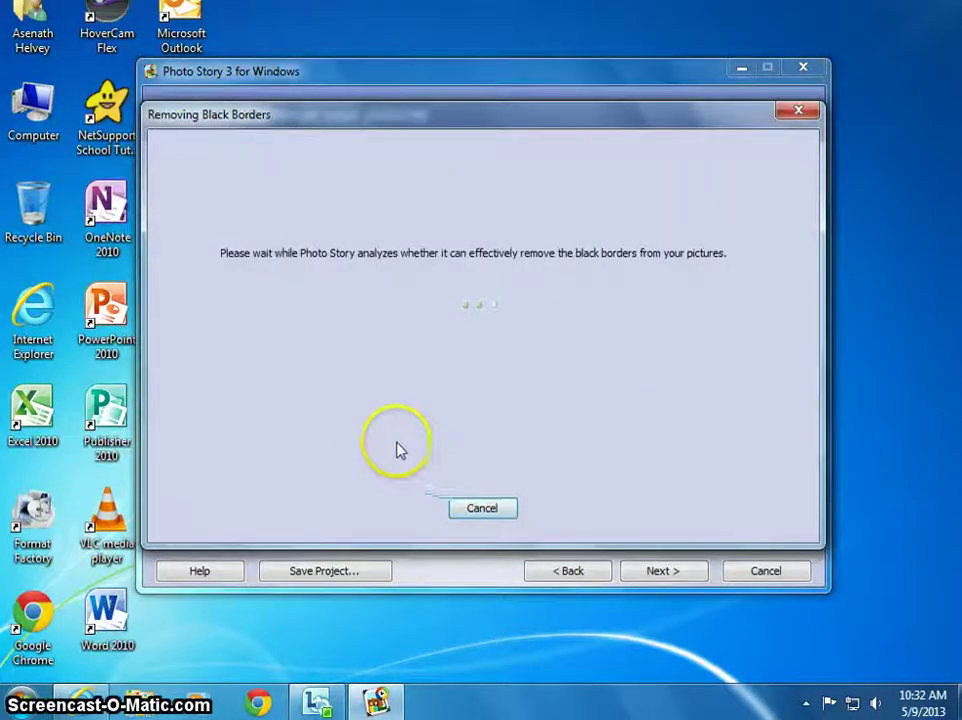
{"action": "left_click", "coordinate": [368, 517]}
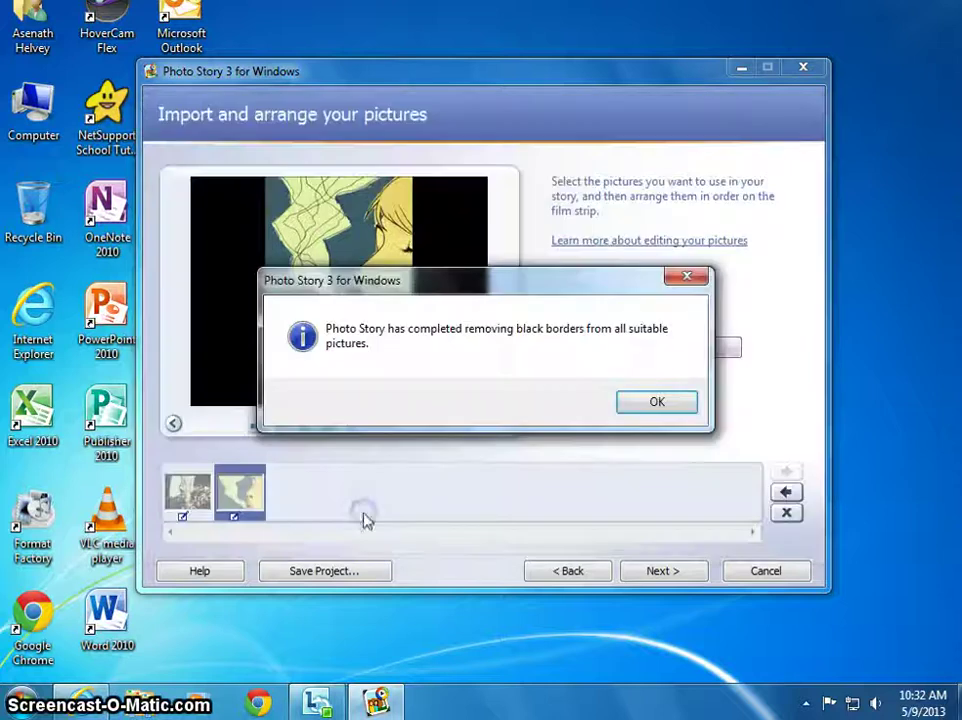
{"action": "left_click", "coordinate": [660, 400]}
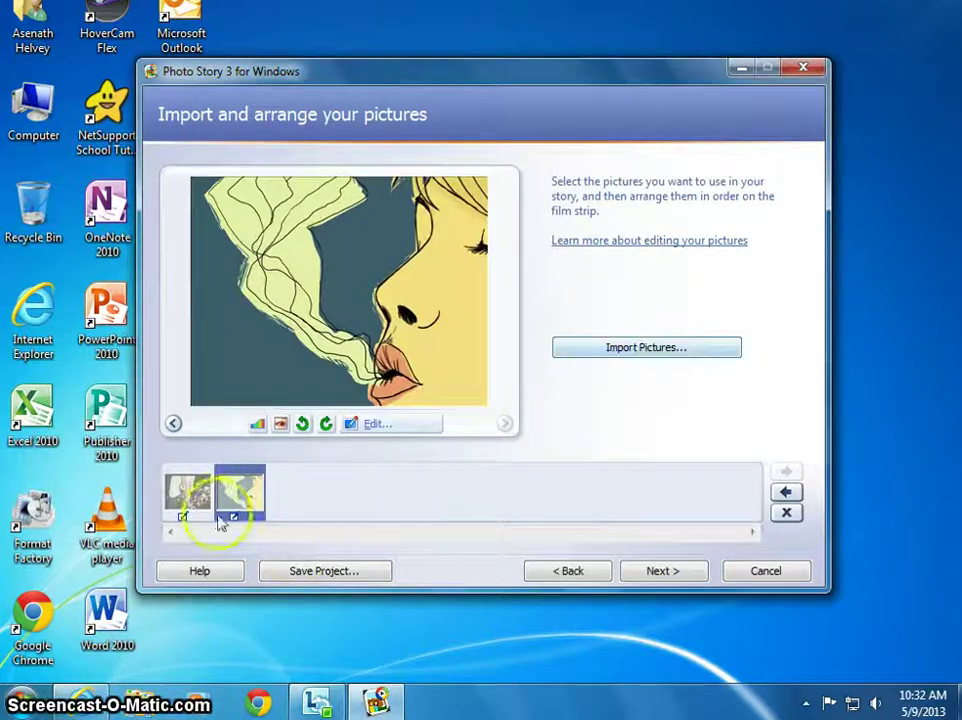
Import the "quote from looking for alaska" picture and remove its black borders using the suggested crop.
{"action": "left_click", "coordinate": [594, 356]}
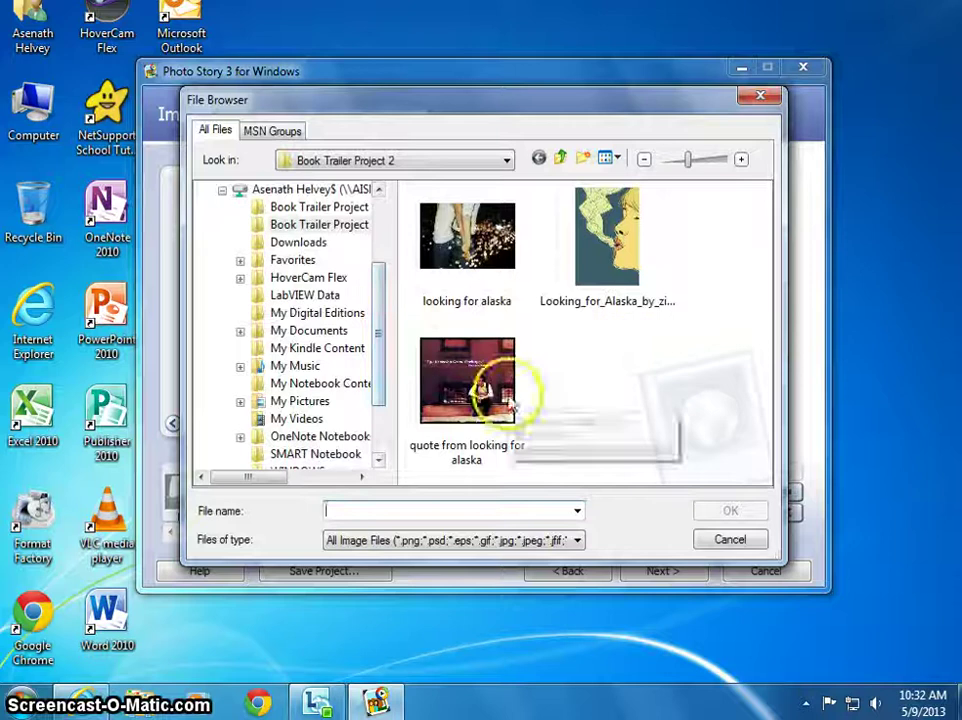
{"action": "left_click", "coordinate": [497, 405]}
{"action": "double_click", "coordinate": [497, 405]}
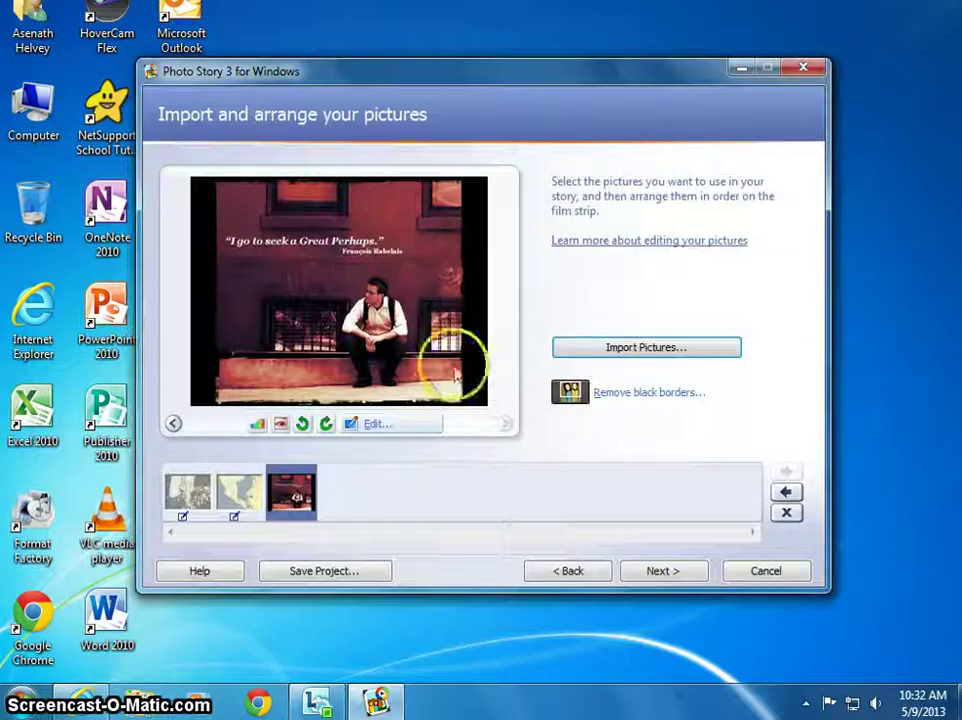
{"action": "left_click", "coordinate": [610, 393]}
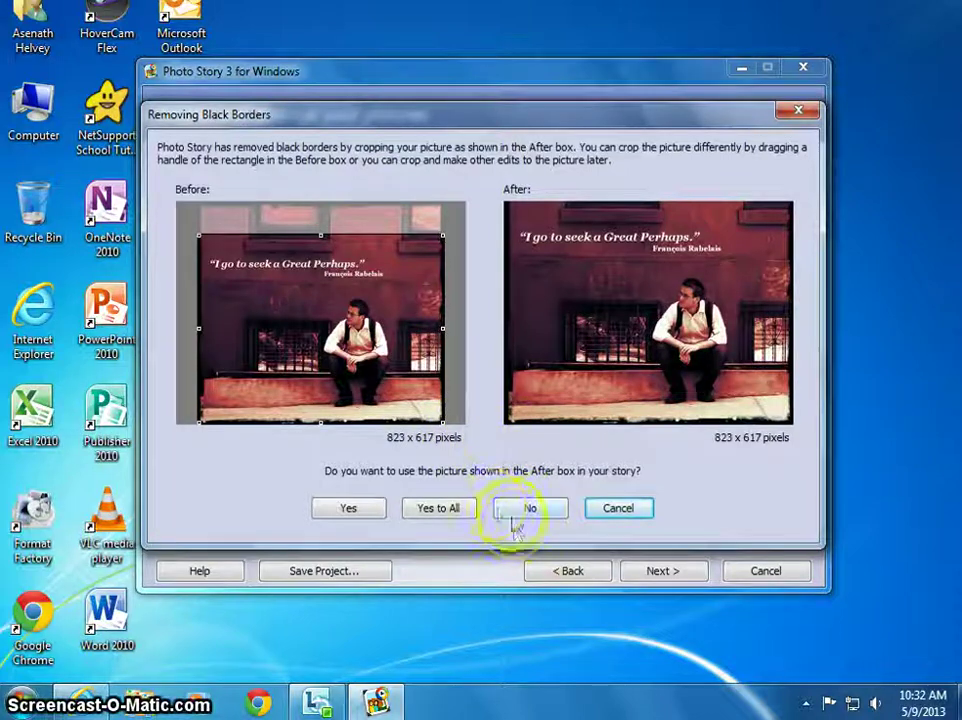
{"action": "left_click", "coordinate": [355, 508]}
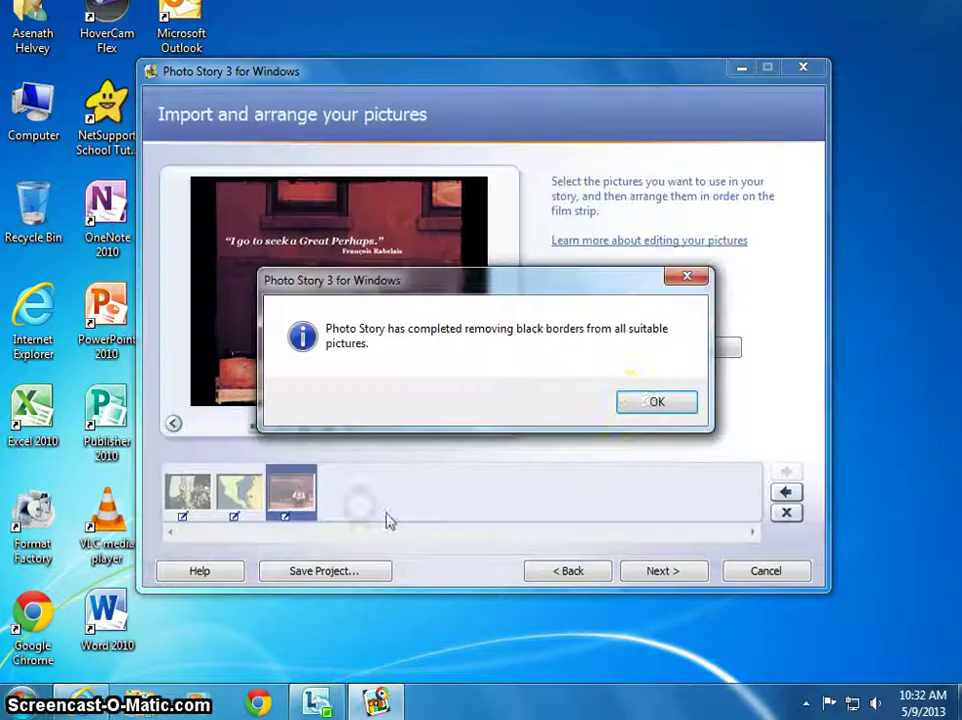
{"action": "left_click", "coordinate": [651, 401]}
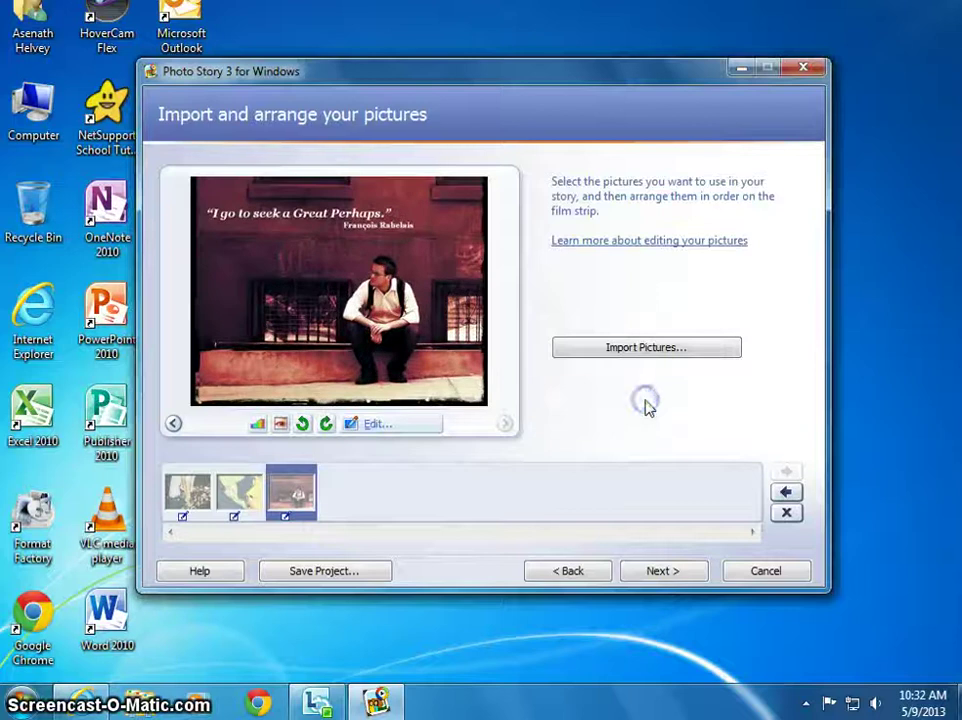
Move the smoke illustration to the end of the film strip and select the photo of the couple holding hands.
{"action": "left_click", "coordinate": [234, 503]}
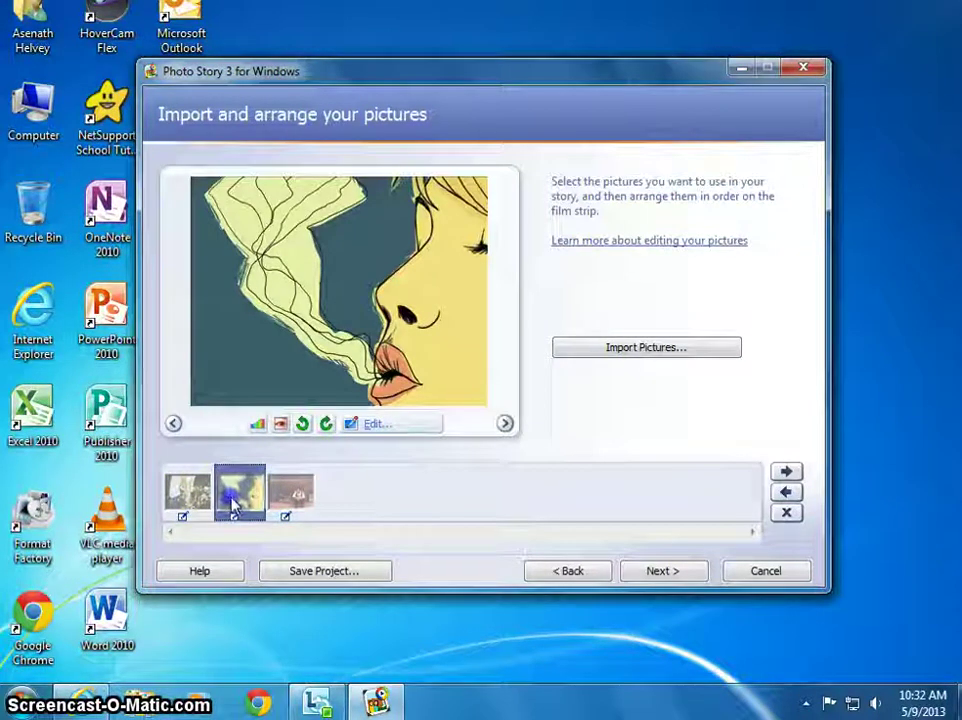
{"action": "left_click_drag", "start_coordinate": [240, 503], "coordinate": [333, 513]}
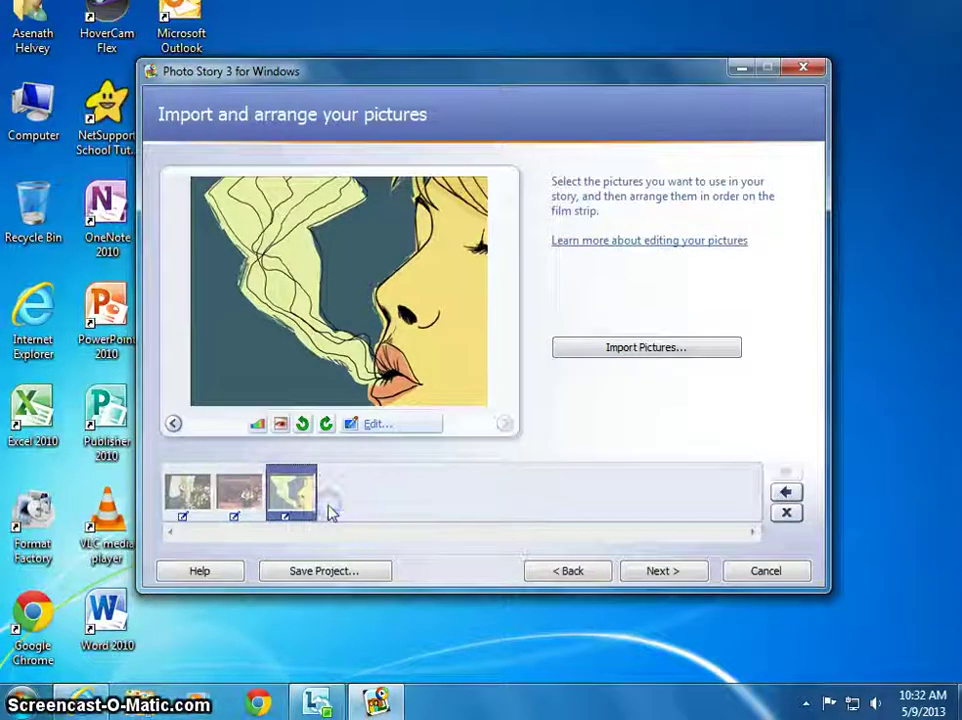
{"action": "left_click_drag", "start_coordinate": [258, 506], "coordinate": [157, 501]}
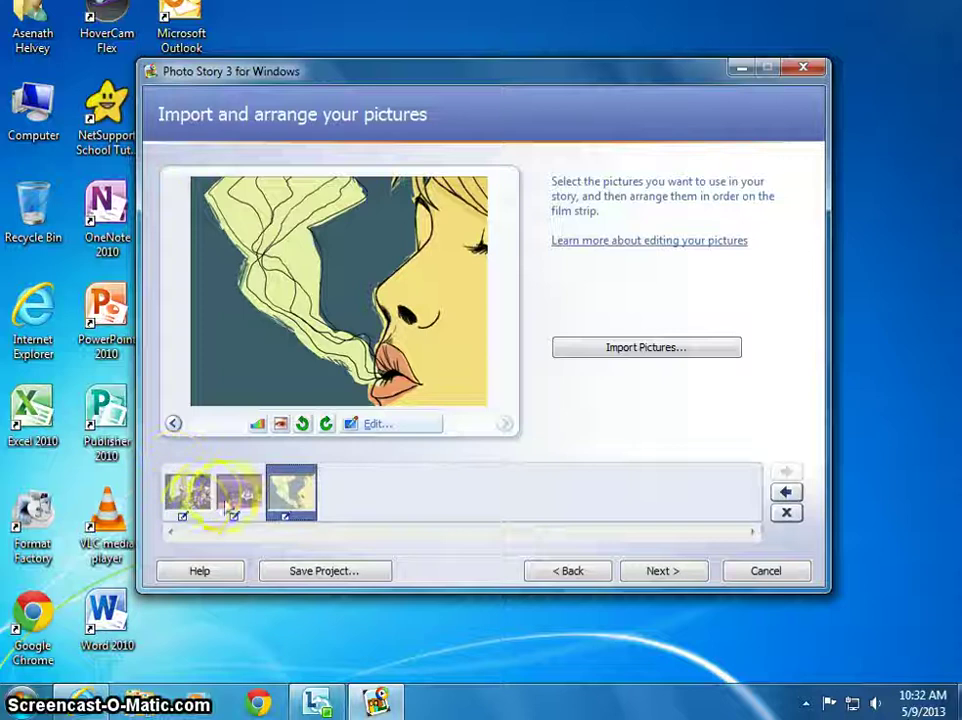
{"action": "left_click", "coordinate": [189, 490]}
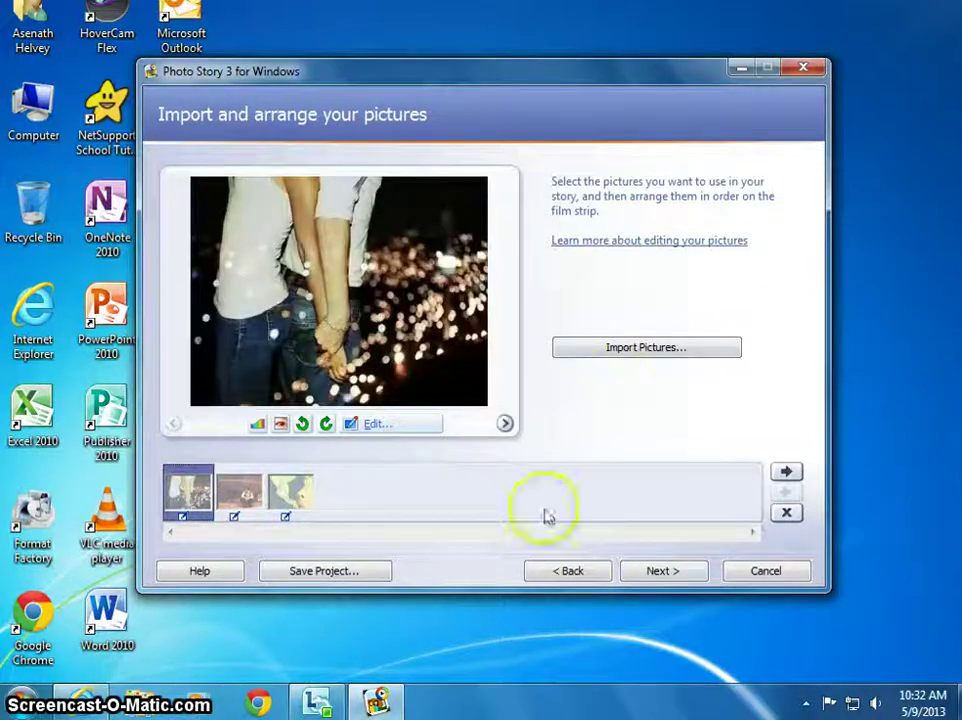
Continue to adding titles and title the couple photo "Looking for Alaska", "By John Green" and a "By" line with the trailer creator's name.
{"action": "left_click", "coordinate": [657, 571]}
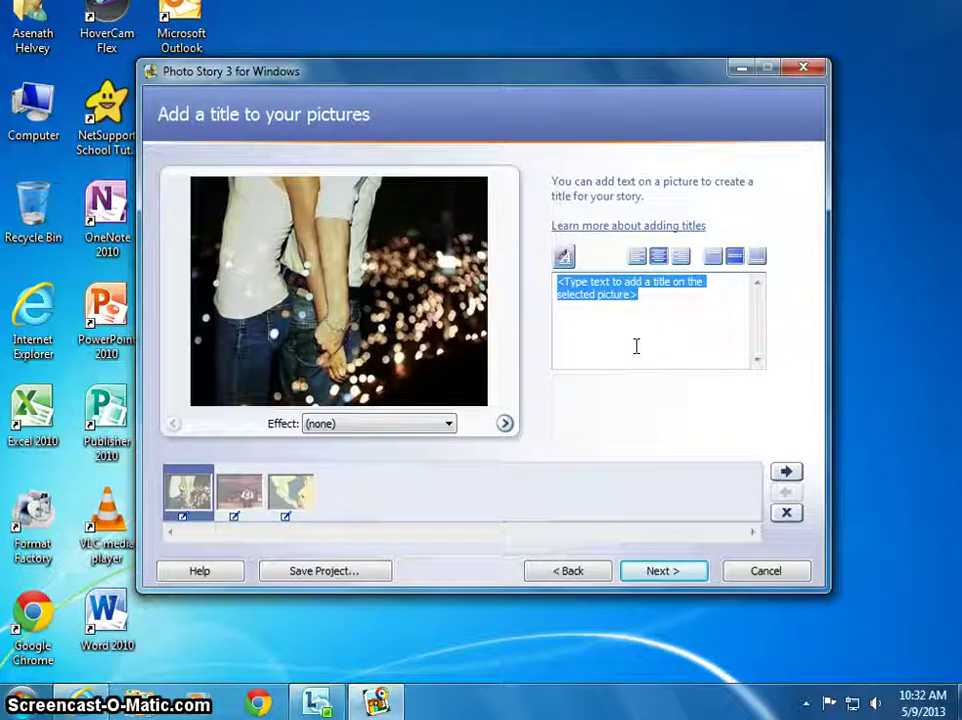
{"action": "type", "text": "Lookin"}
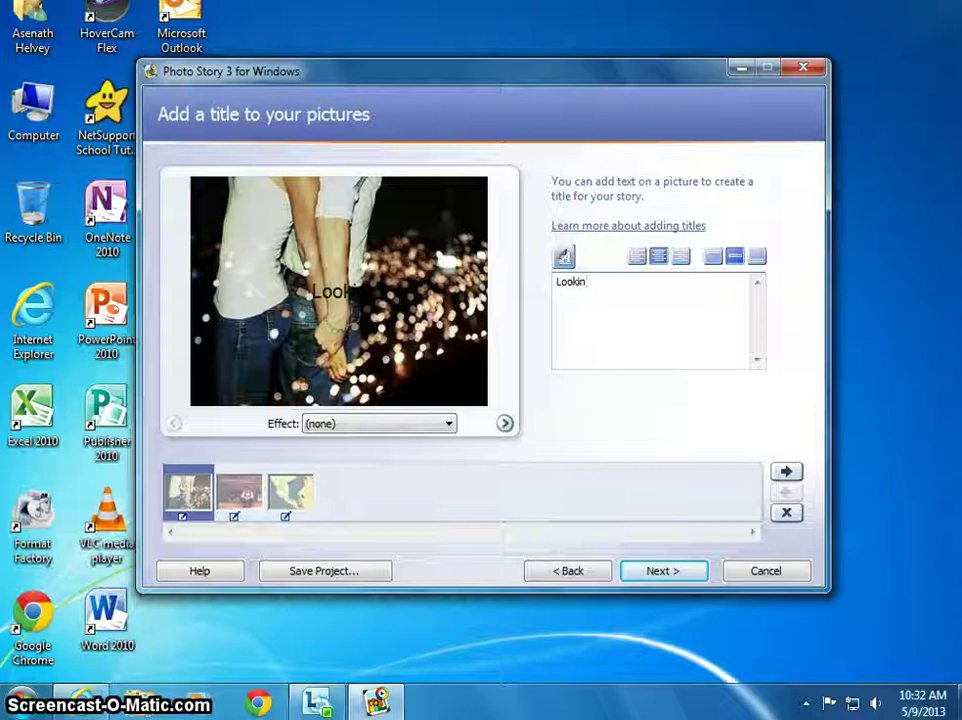
{"action": "type", "text": "g for Alaska"}
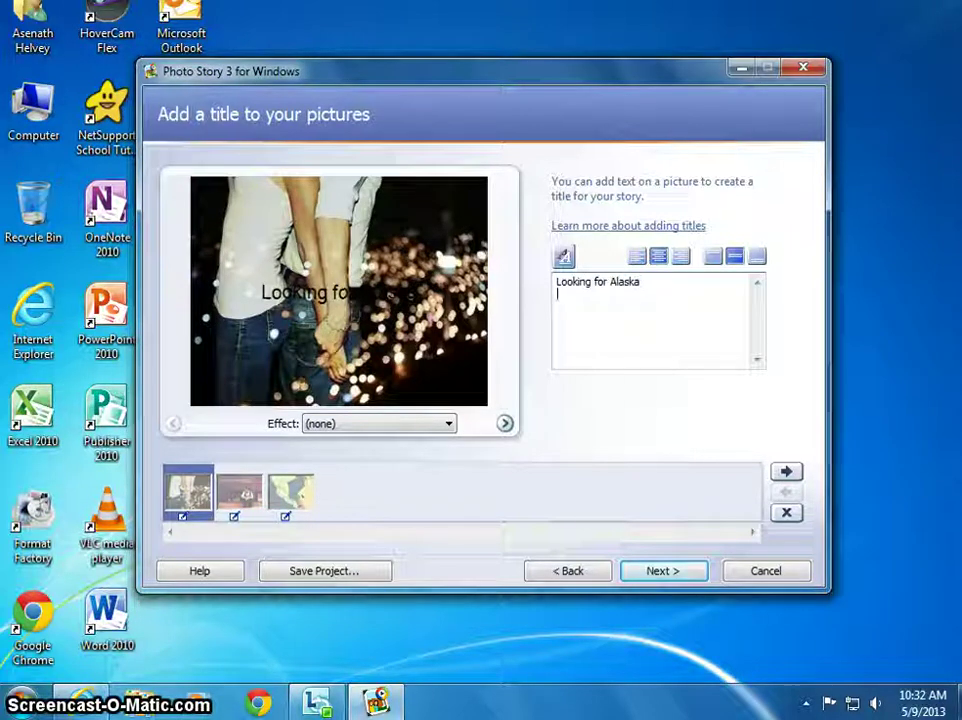
{"action": "key", "text": "Return"}
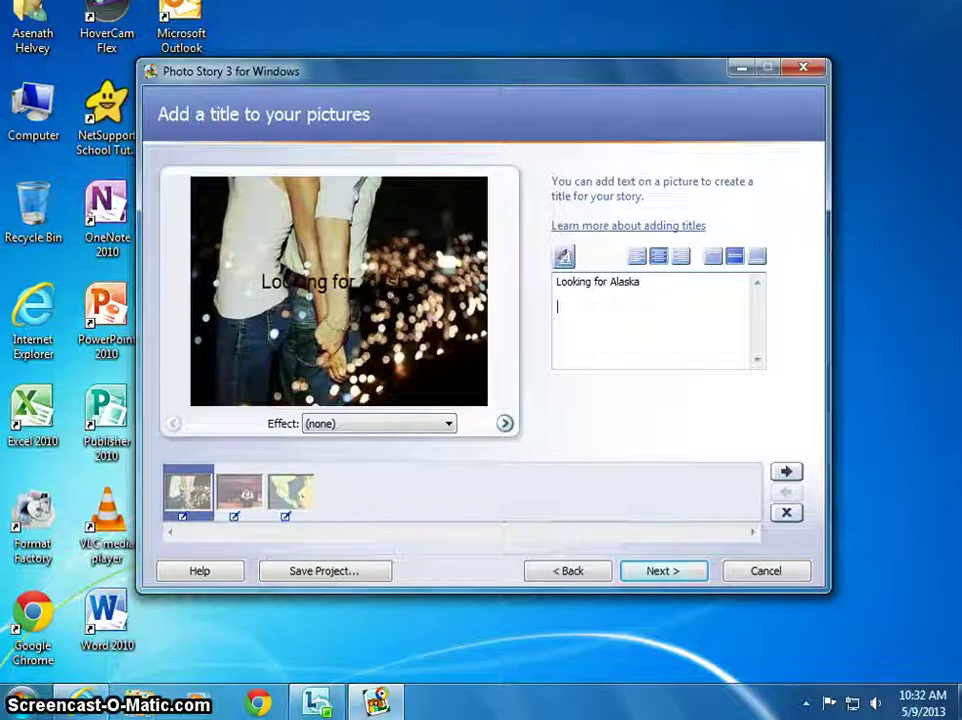
{"action": "type", "text": "By John Green"}
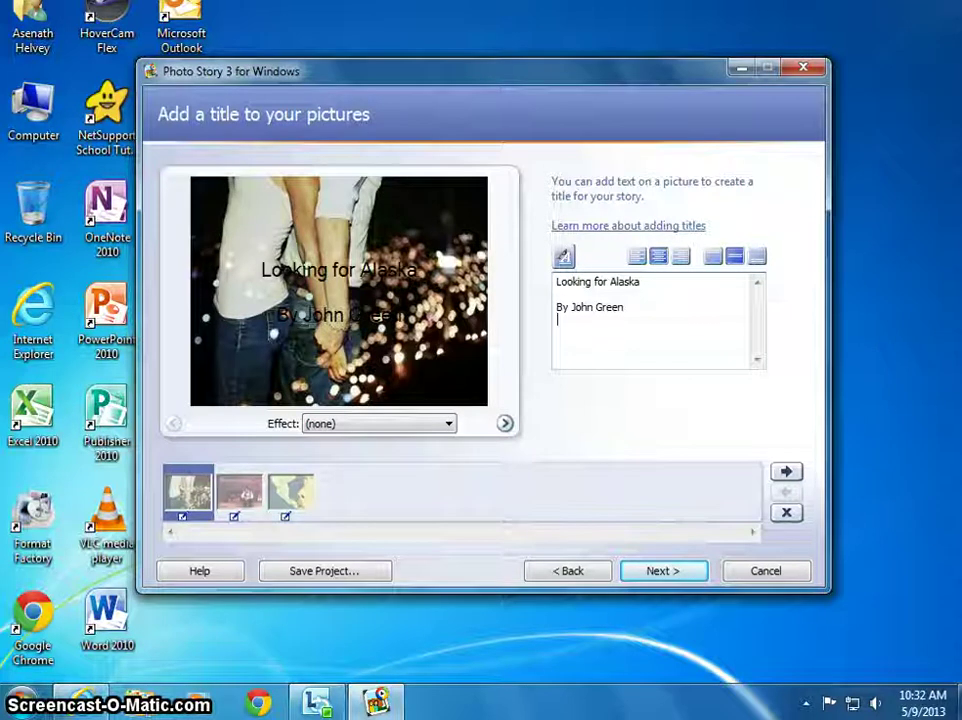
{"action": "key", "text": "Return"}
{"action": "type", "text": "H"}
{"action": "key", "text": "BackSpace"}
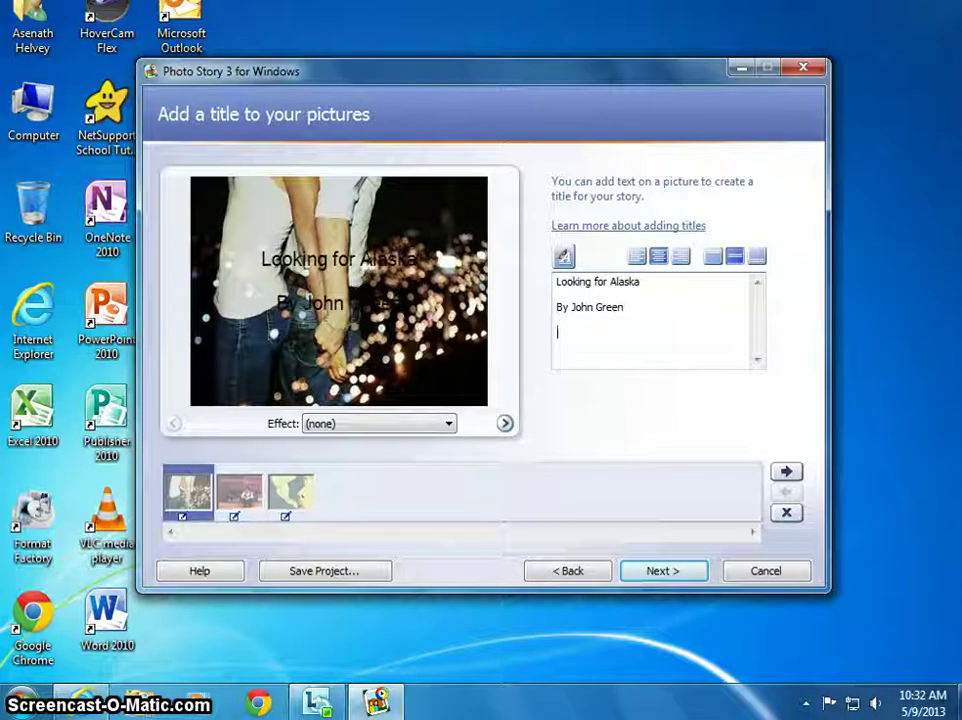
{"action": "type", "text": "By Ms. "}
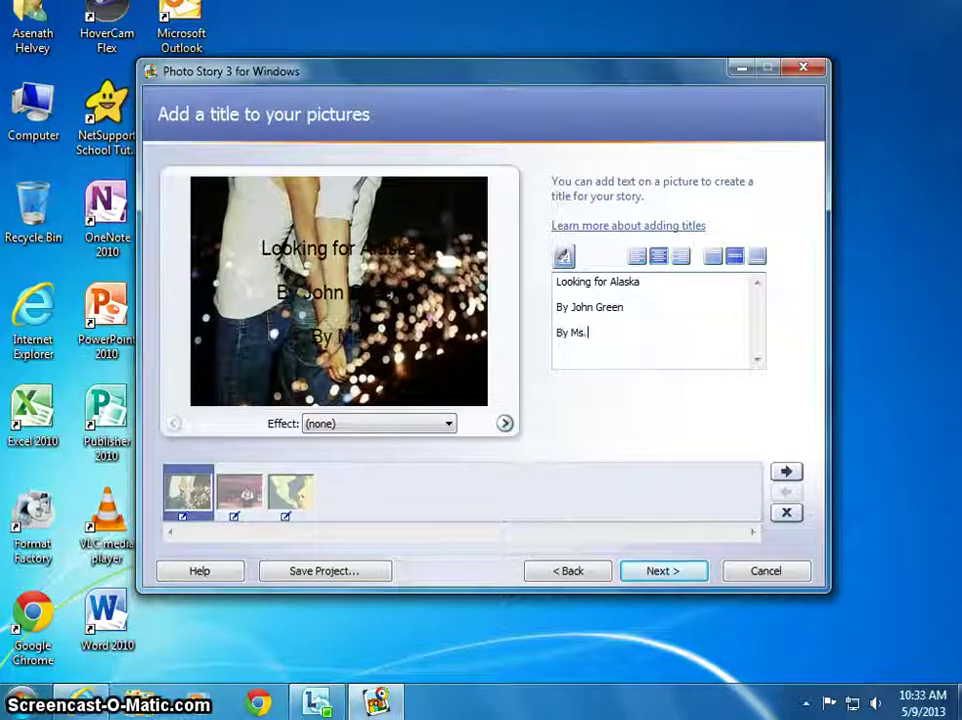
{"action": "type", "text": "Helvey"}
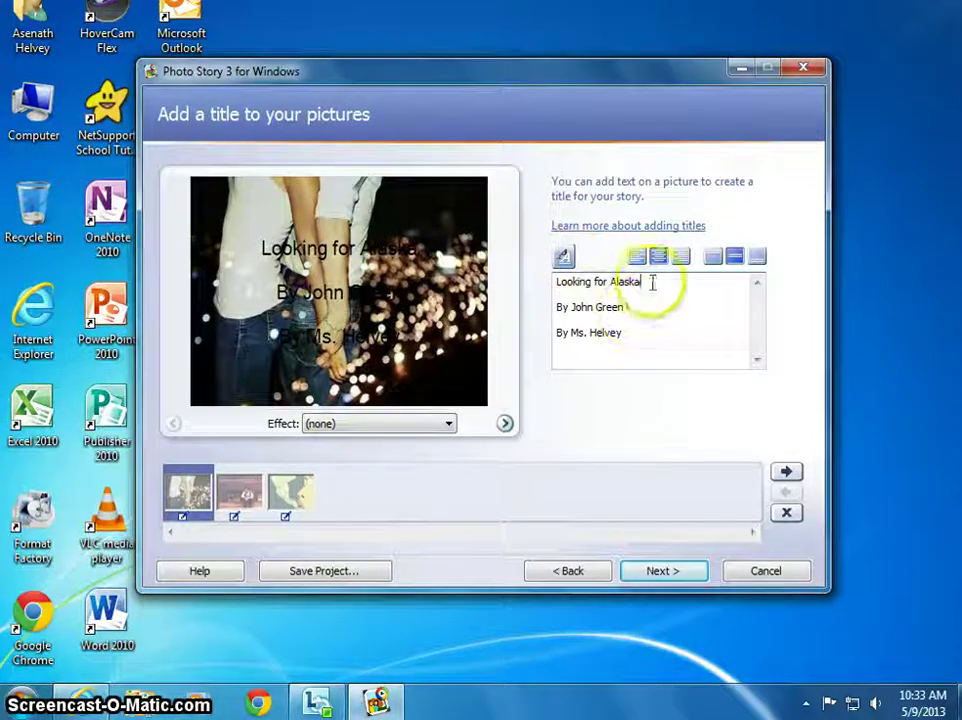
{"action": "left_click", "coordinate": [640, 320]}
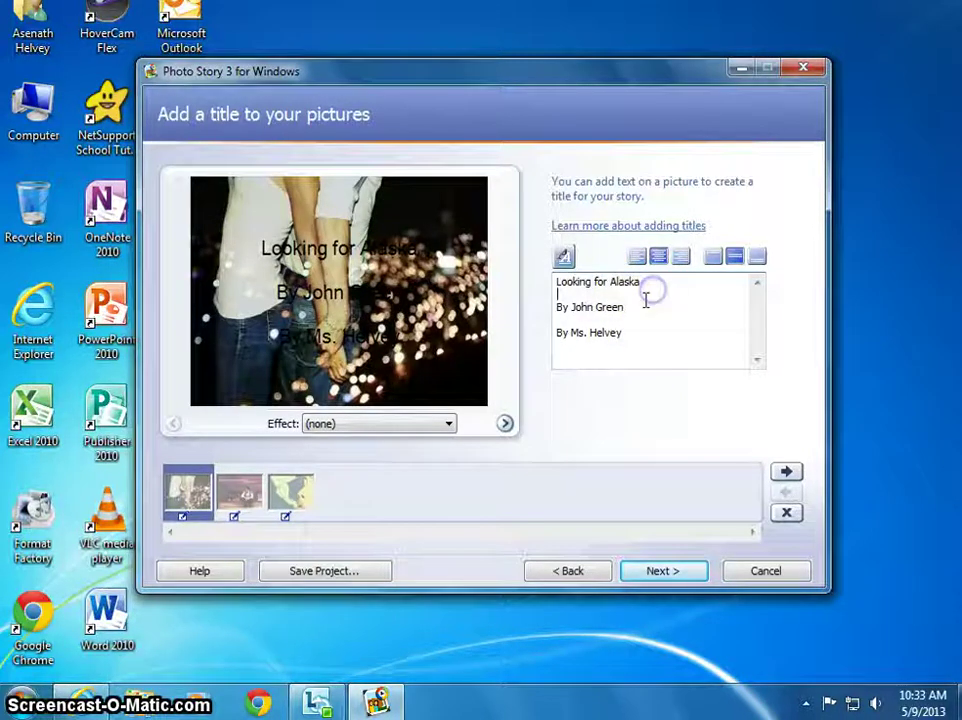
{"action": "left_click", "coordinate": [633, 309]}
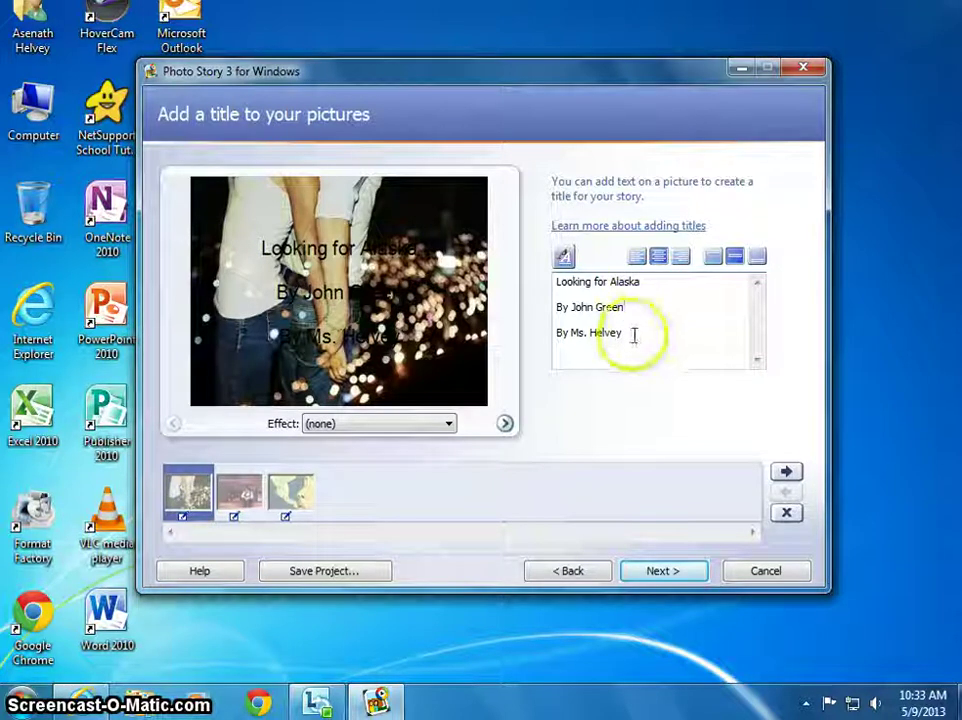
{"action": "left_click", "coordinate": [633, 336]}
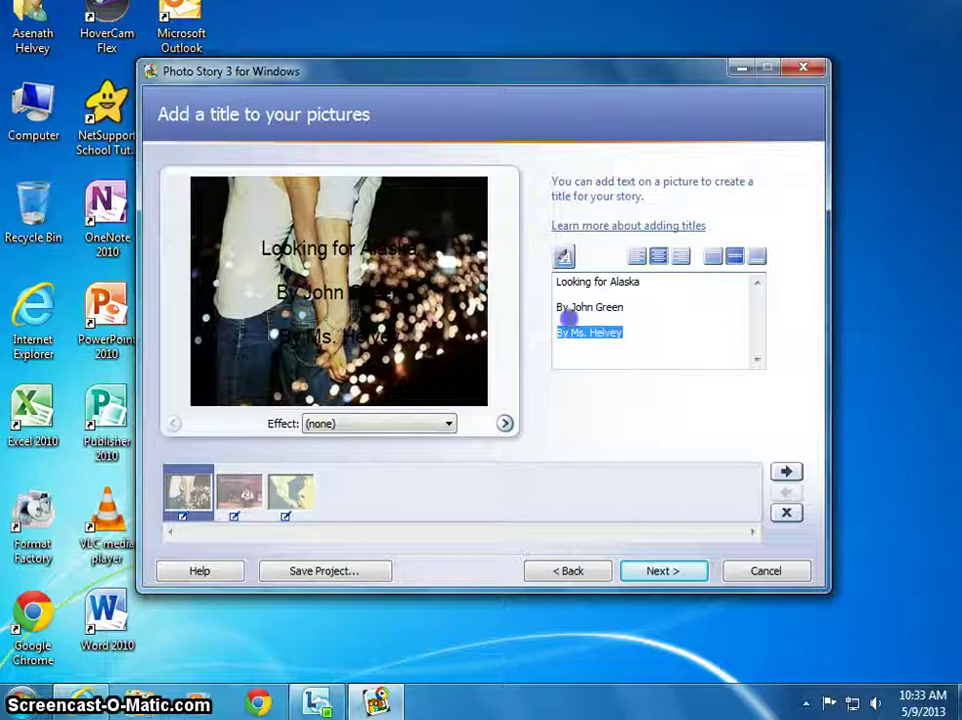
{"action": "left_click", "coordinate": [649, 342]}
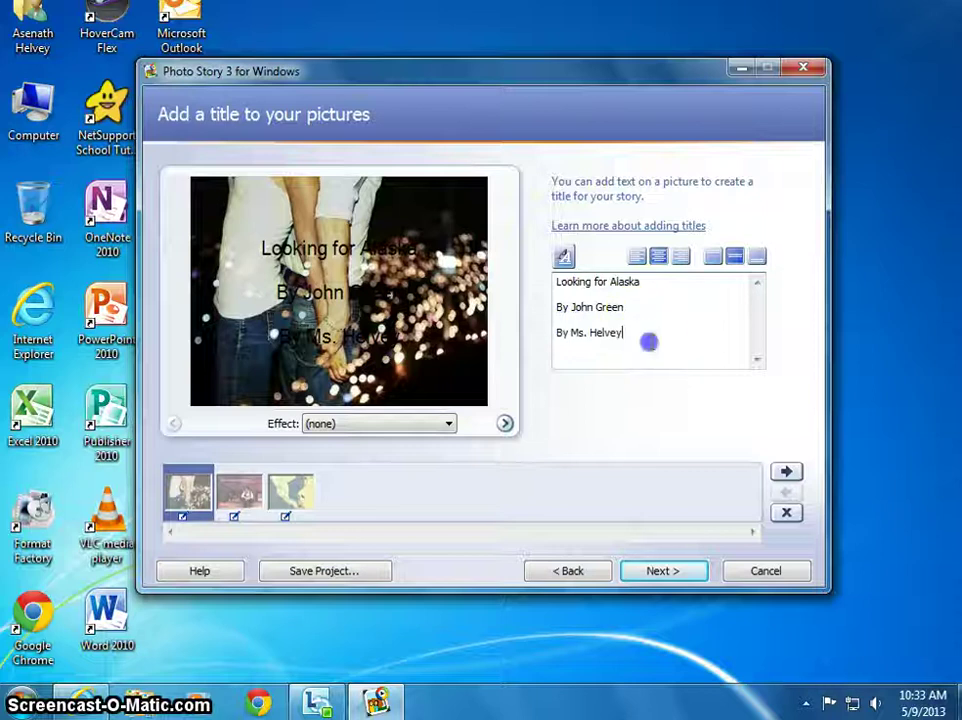
Format the couple photo's title text in Old English Text MT with the Maroon color.
{"action": "left_click", "coordinate": [563, 258]}
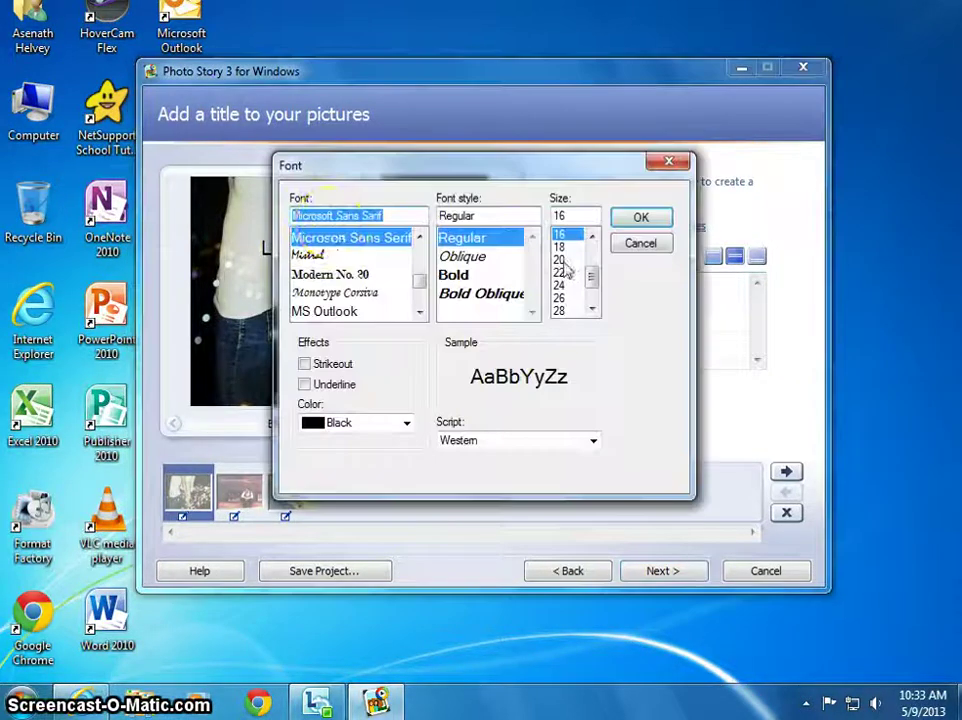
{"action": "left_click_drag", "start_coordinate": [322, 240], "coordinate": [345, 300]}
{"action": "scroll", "coordinate": [345, 300], "scroll_direction": "down", "scroll_amount": 4}
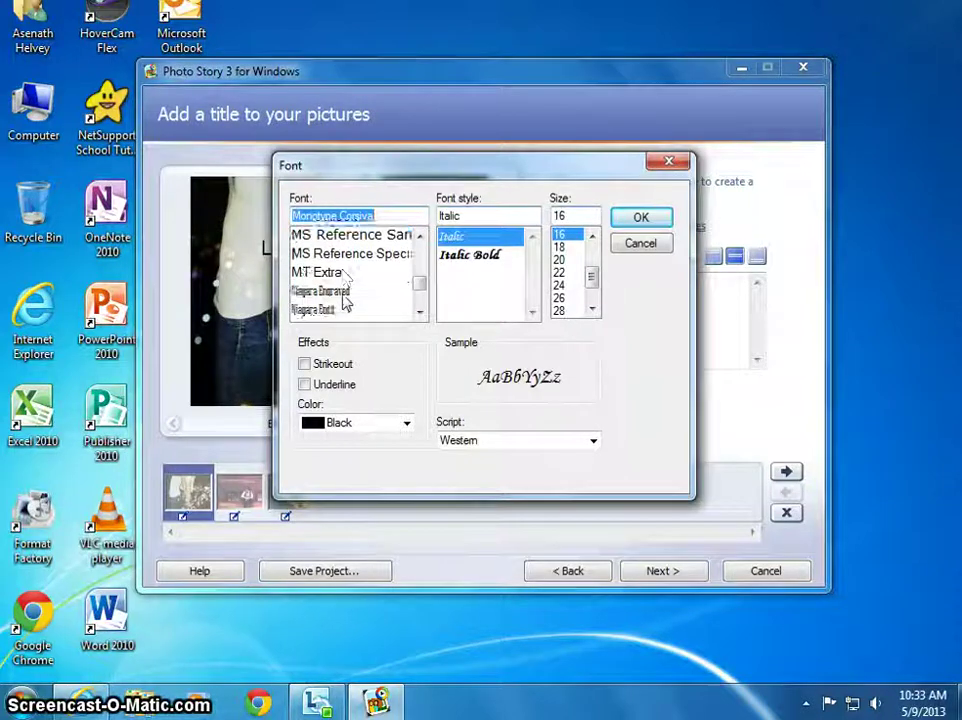
{"action": "scroll", "coordinate": [345, 300], "scroll_direction": "up", "scroll_amount": 1}
{"action": "left_click", "coordinate": [343, 275]}
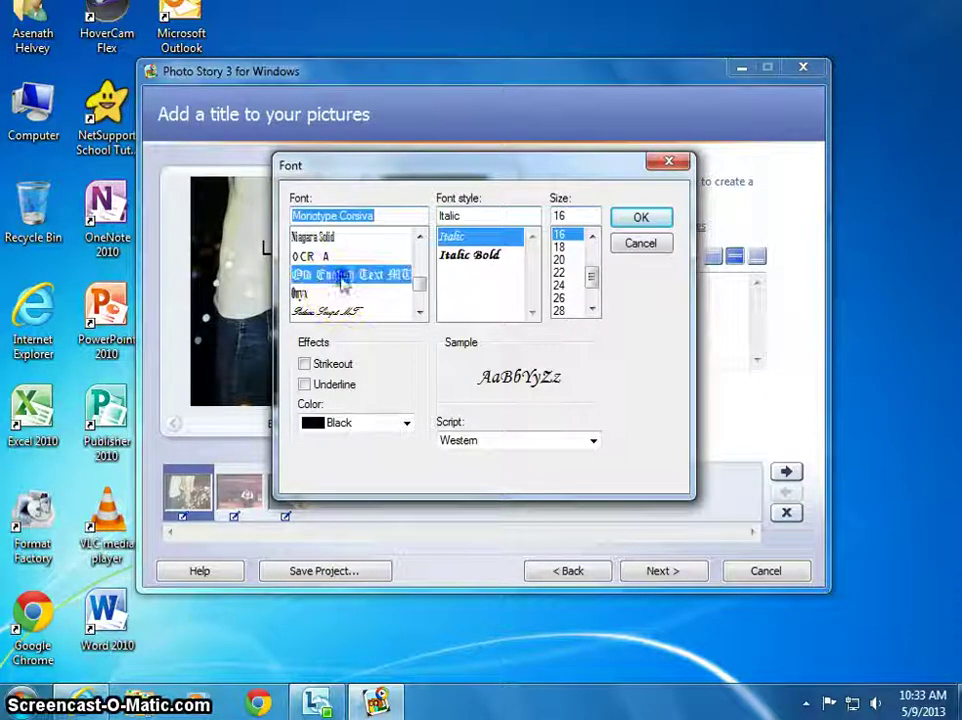
{"action": "left_click", "coordinate": [403, 422]}
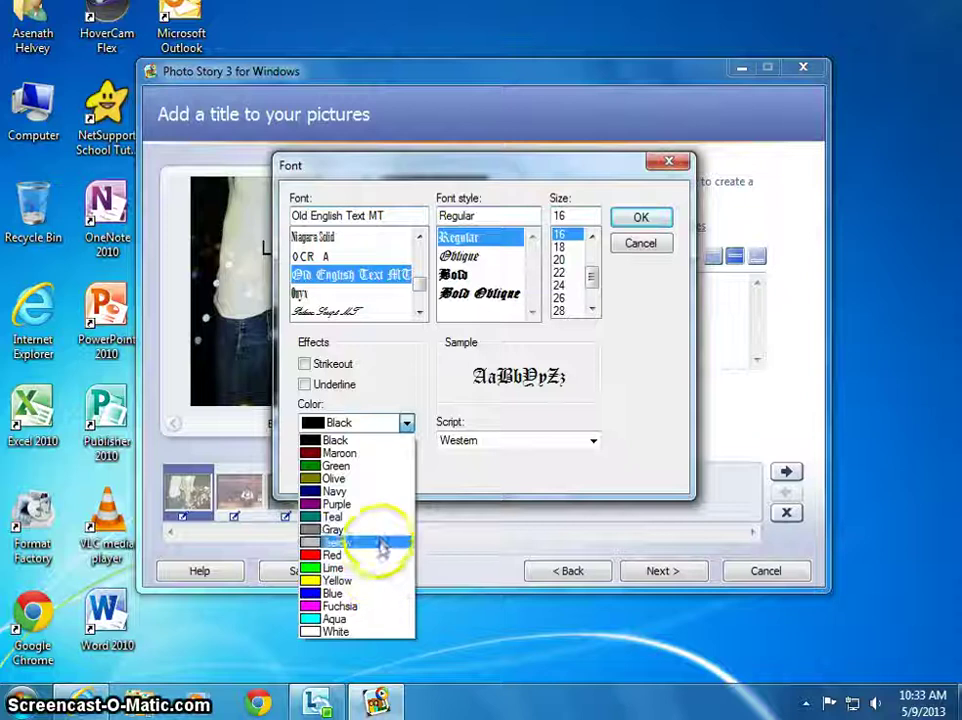
{"action": "left_click", "coordinate": [360, 453]}
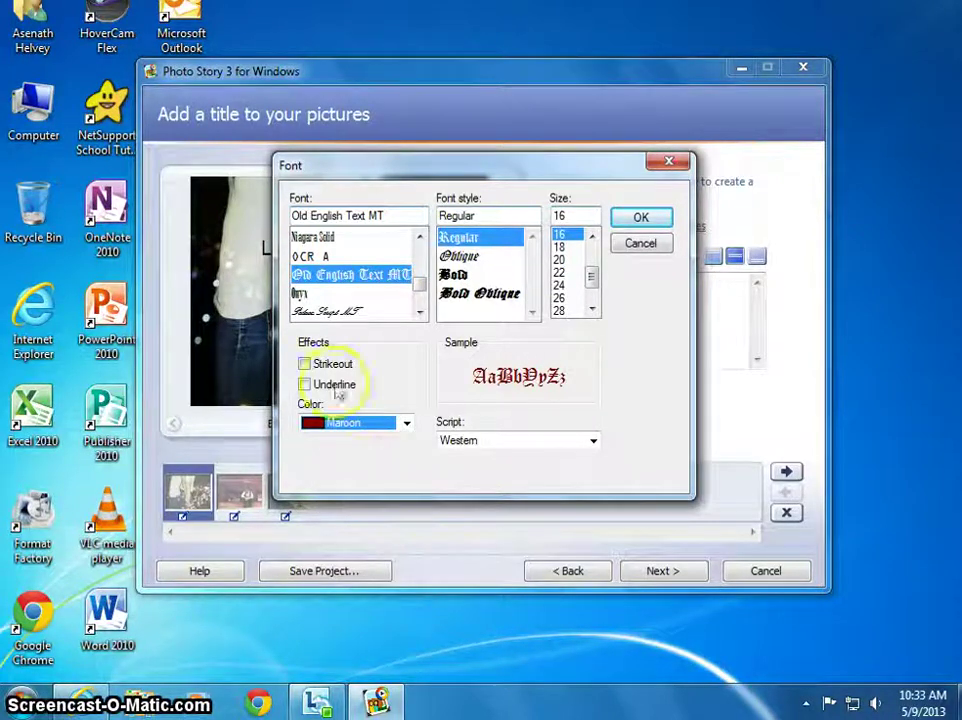
{"action": "left_click", "coordinate": [641, 217]}
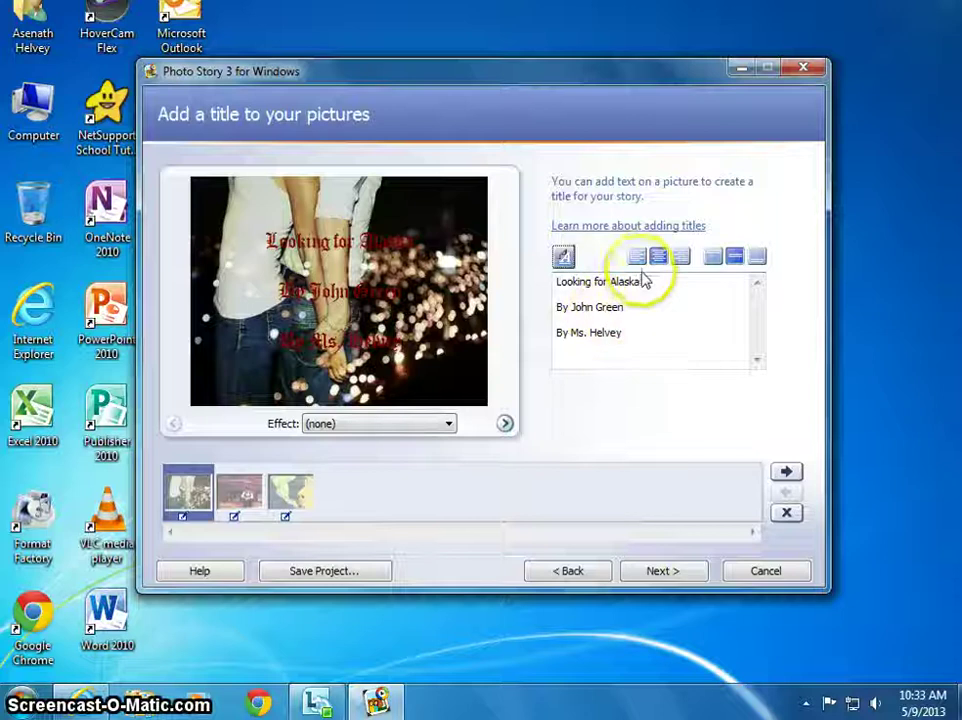
Align the couple photo's title to the left and place it at the top of the picture.
{"action": "left_click", "coordinate": [637, 258]}
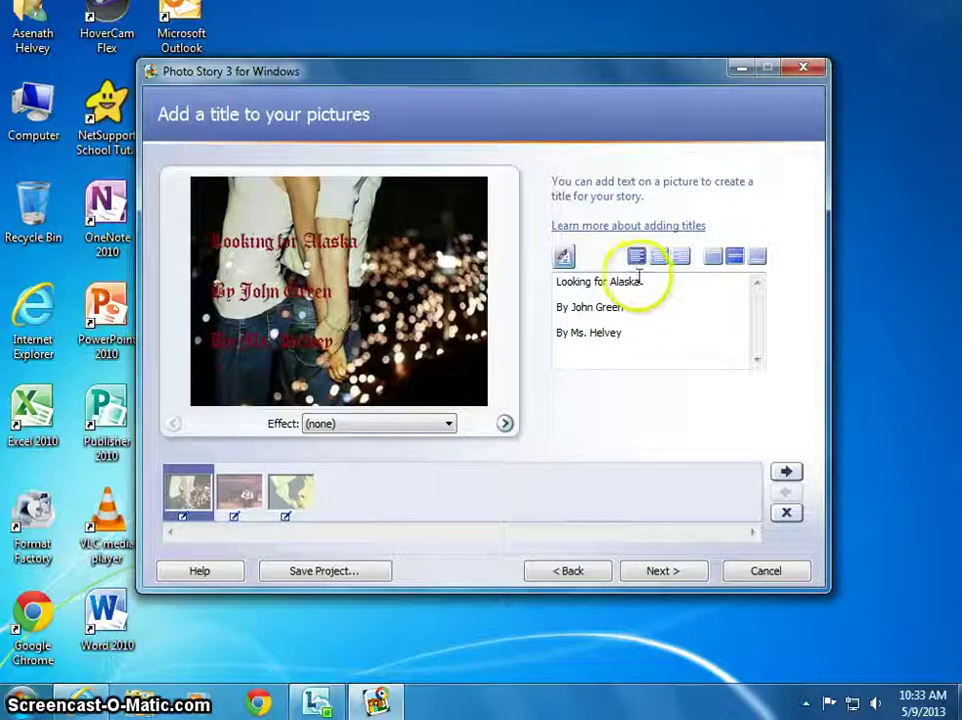
{"action": "left_click", "coordinate": [758, 262]}
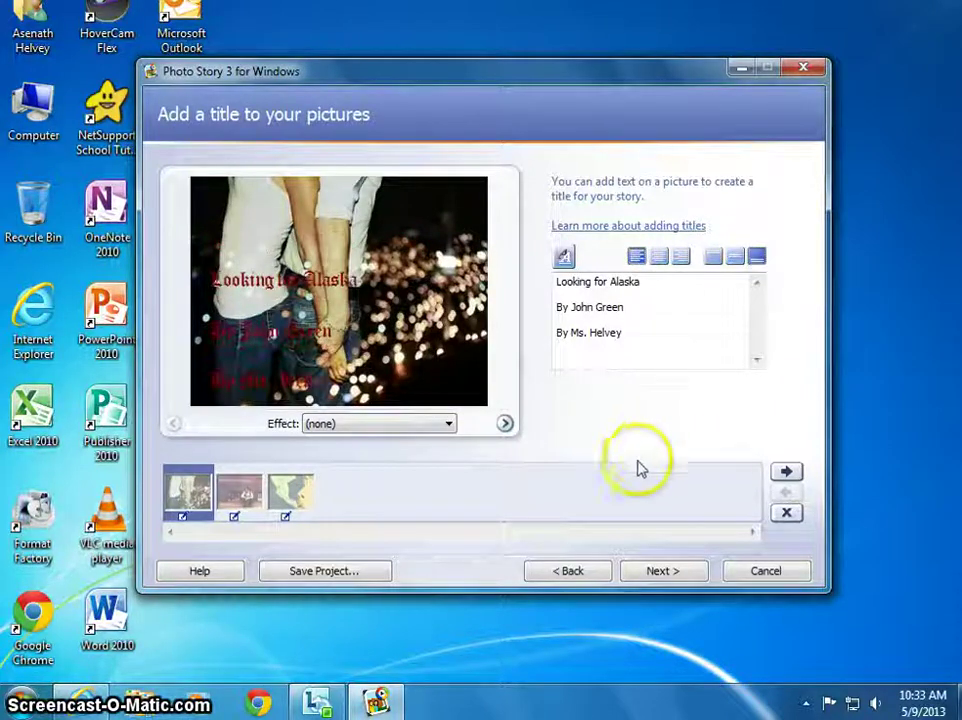
{"action": "left_click", "coordinate": [711, 259]}
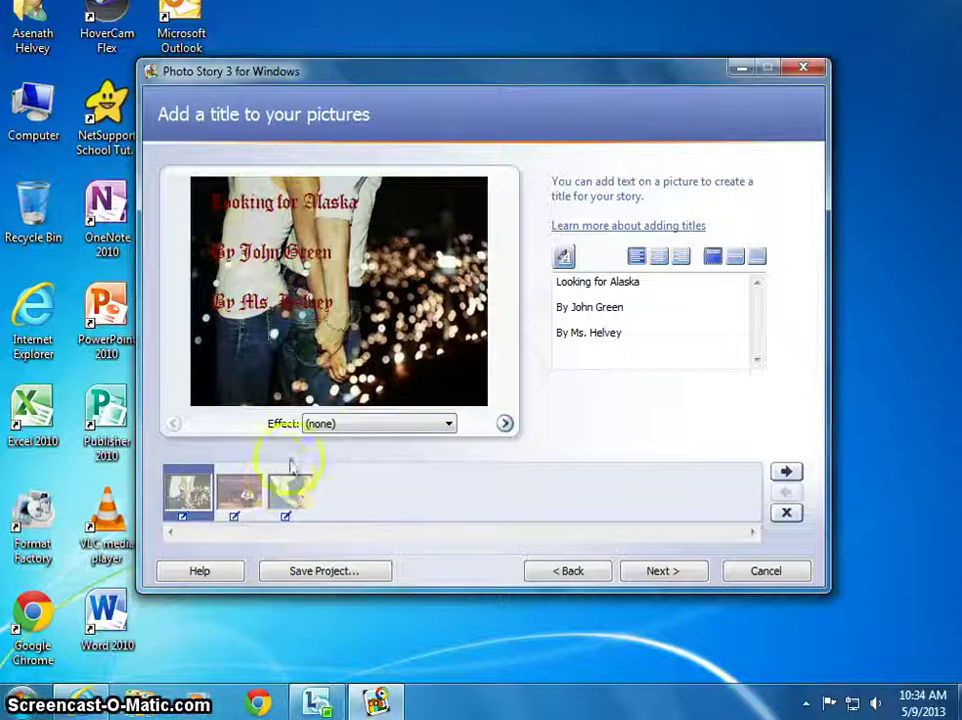
Try the Sepia, Negative and Colored Pencil effects on the couple photo.
{"action": "left_click", "coordinate": [331, 424]}
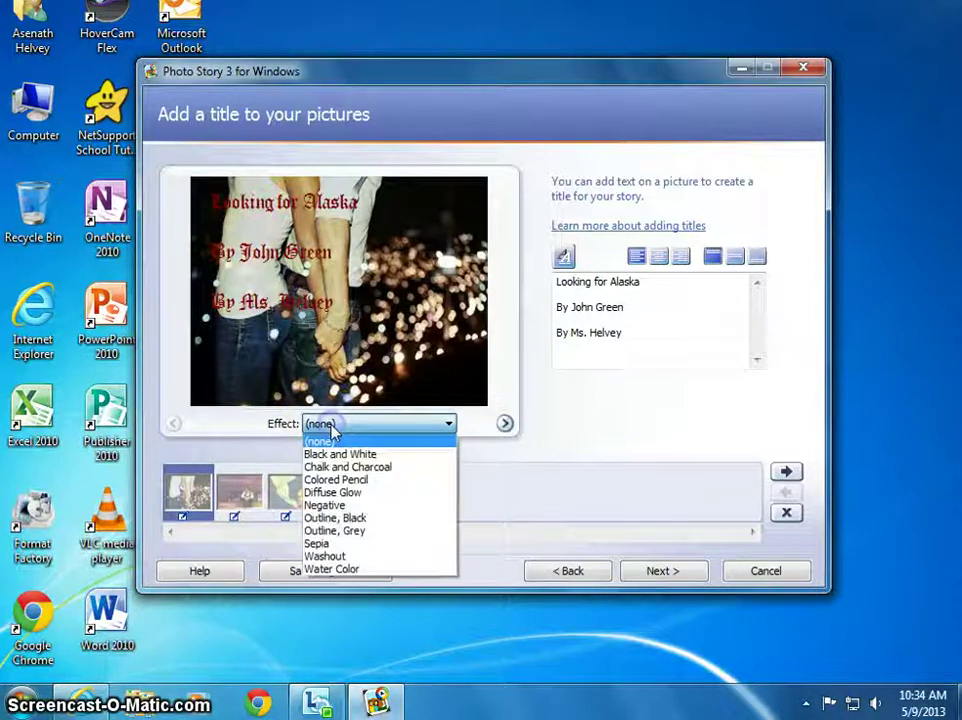
{"action": "left_click", "coordinate": [345, 548]}
{"action": "left_click", "coordinate": [389, 420]}
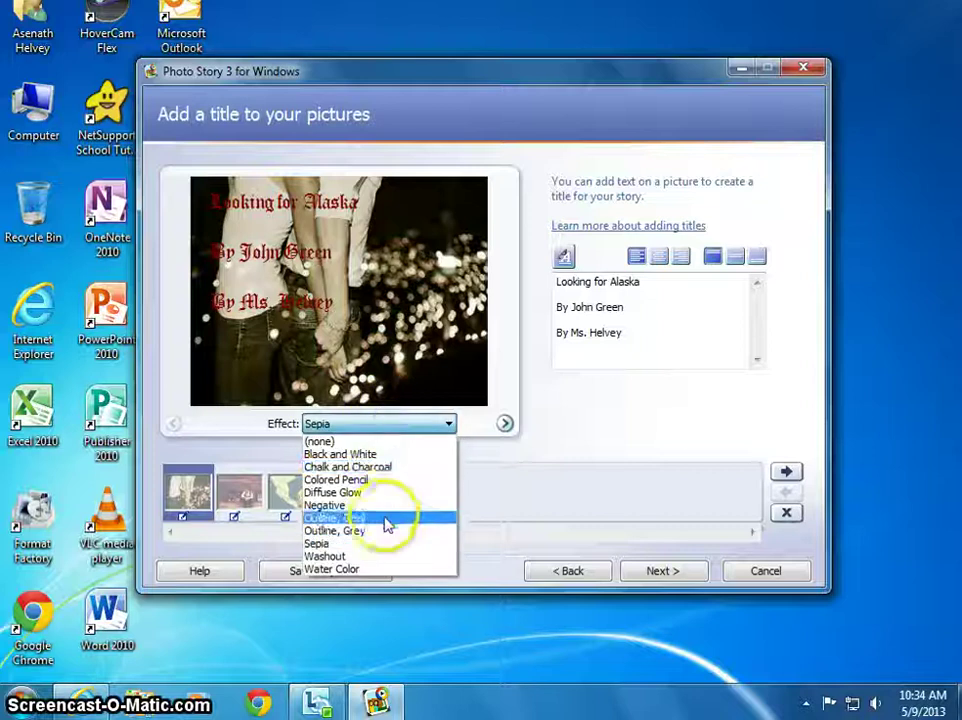
{"action": "left_click", "coordinate": [383, 506]}
{"action": "left_click", "coordinate": [397, 428]}
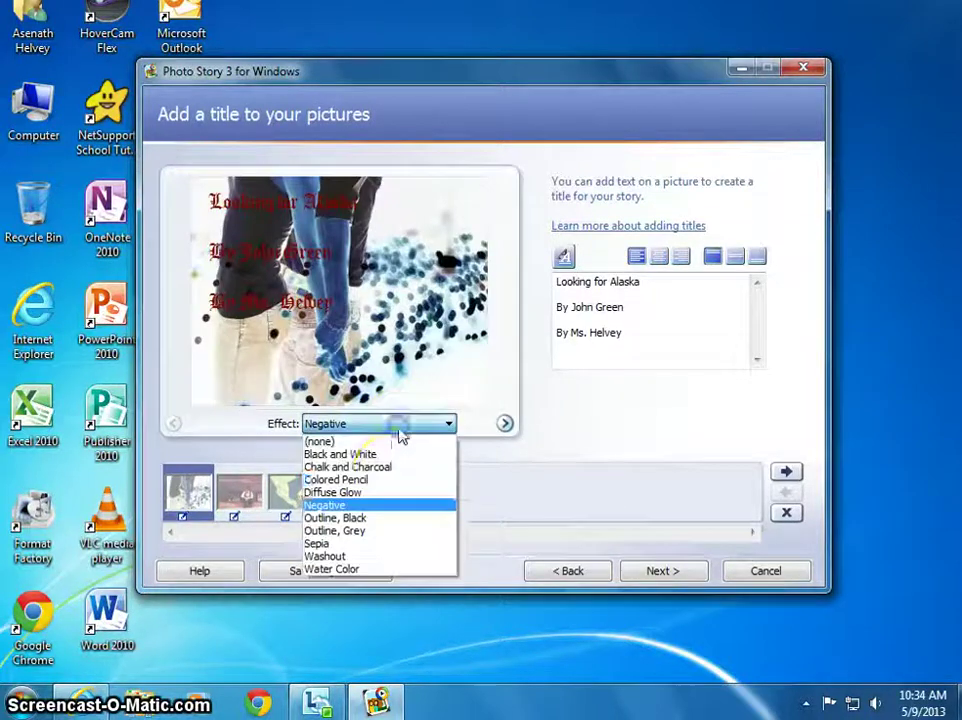
{"action": "left_click", "coordinate": [392, 480]}
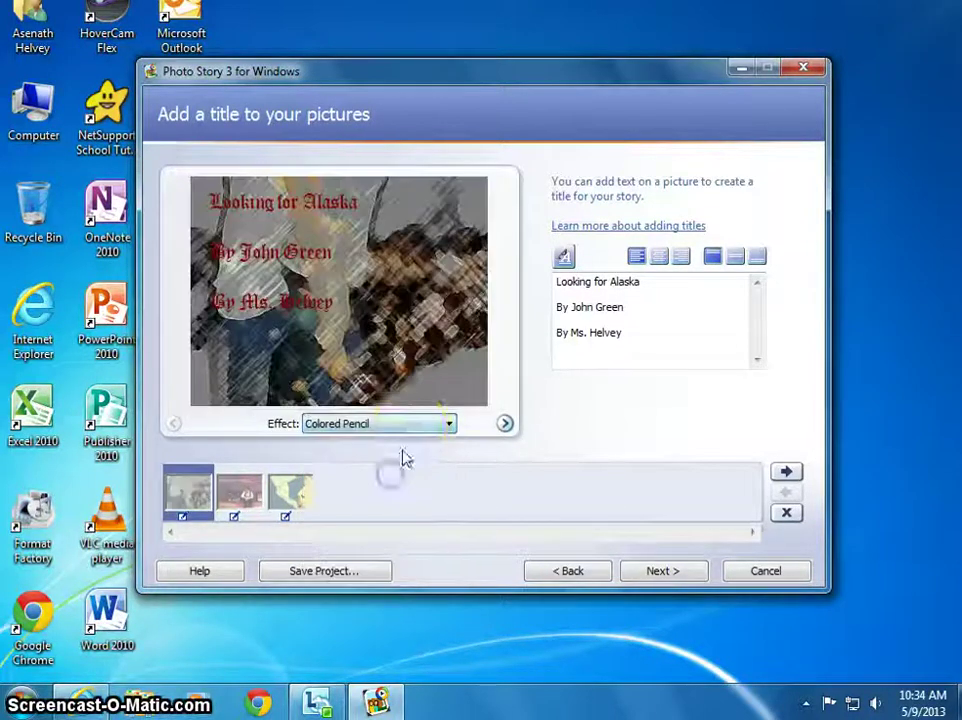
Apply the Black and White effect to the couple photo and continue to the narration and motion page.
{"action": "left_click", "coordinate": [420, 428]}
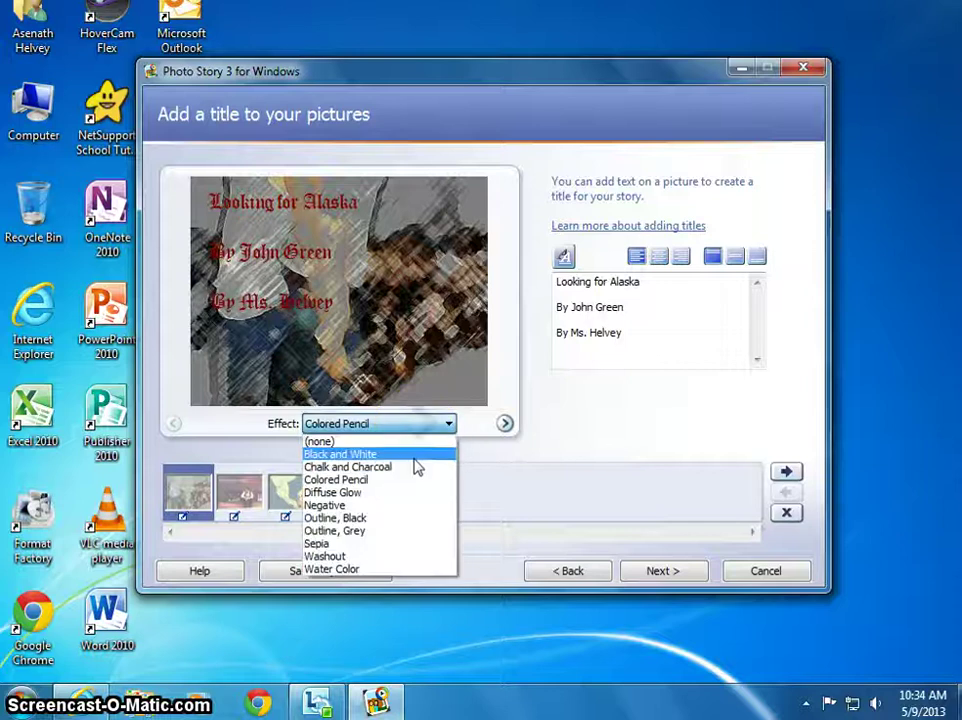
{"action": "left_click", "coordinate": [418, 454]}
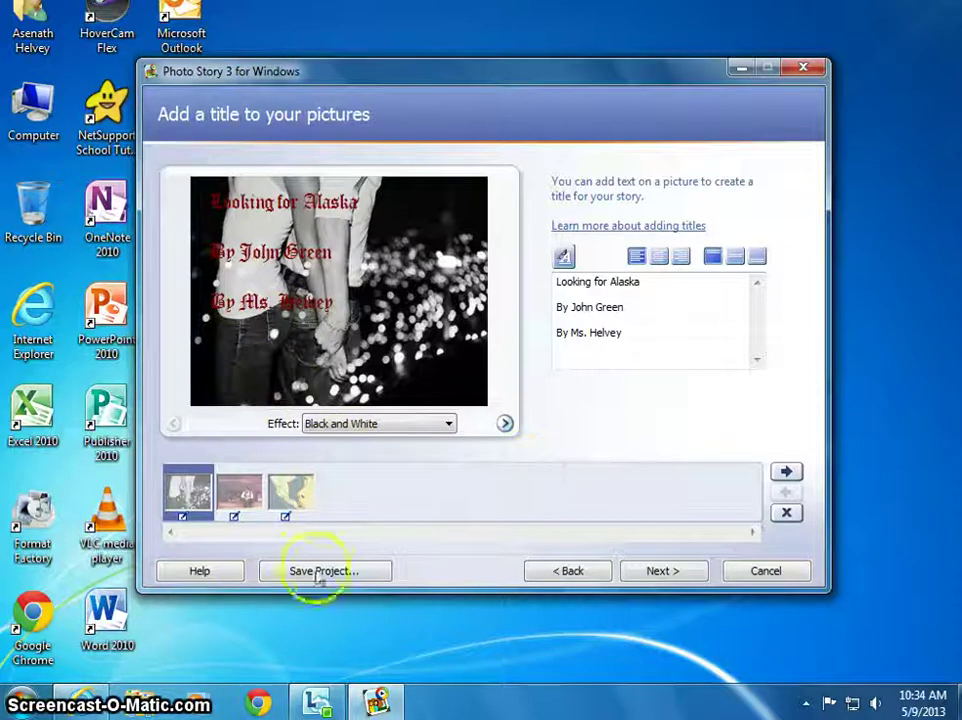
{"action": "left_click", "coordinate": [656, 572]}
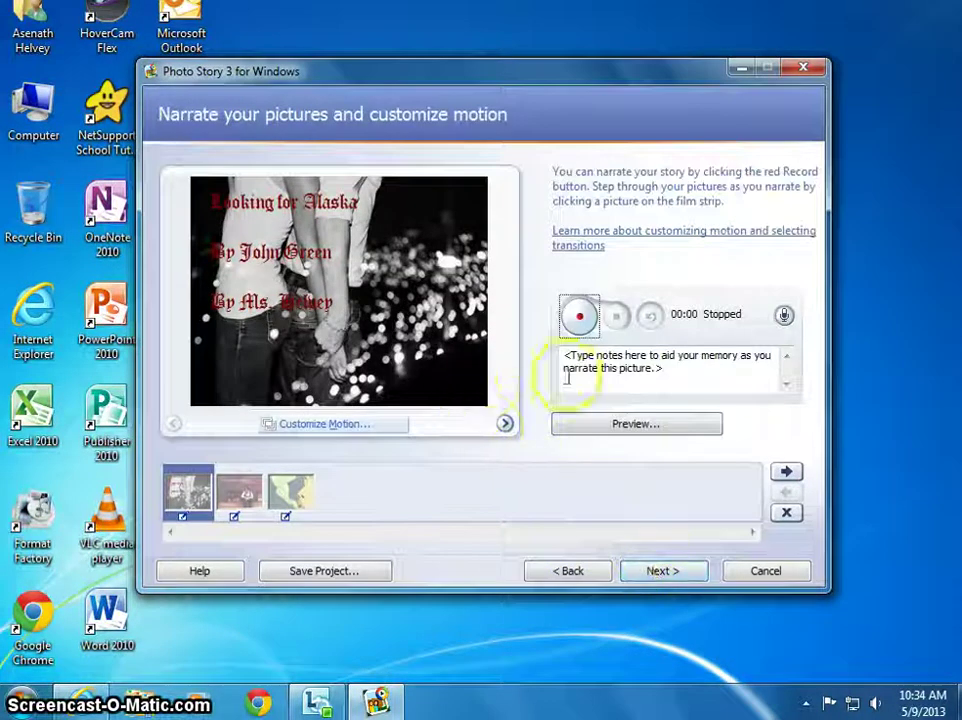
Specify custom start and end motion for the couple photo, shrinking the end frame to about 211 x 158 pixels around the title text.
{"action": "left_click", "coordinate": [338, 430]}
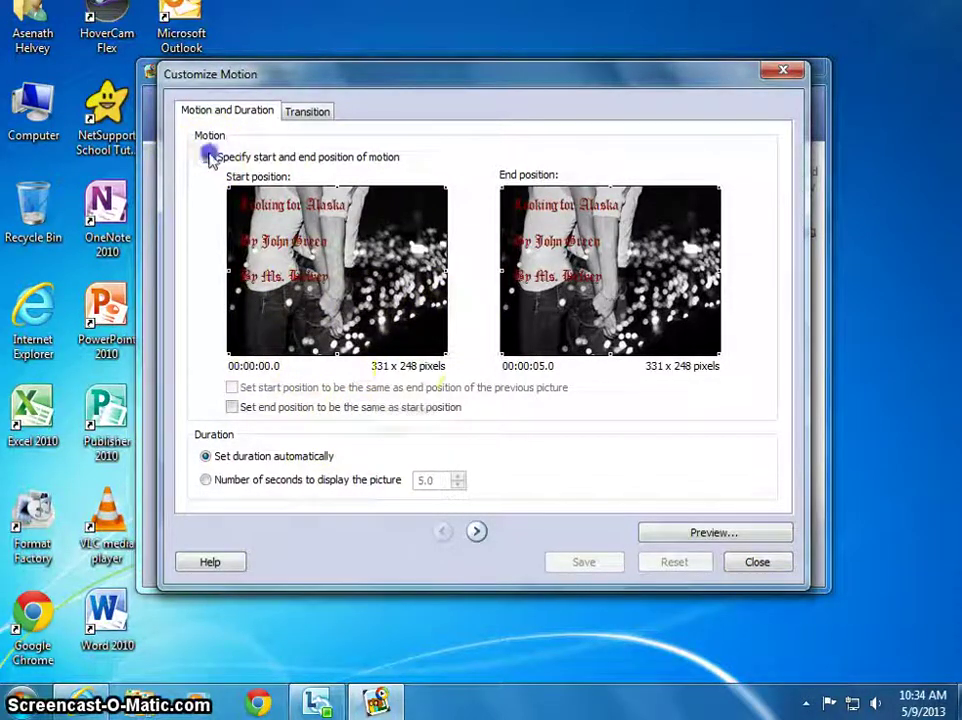
{"action": "left_click", "coordinate": [209, 157]}
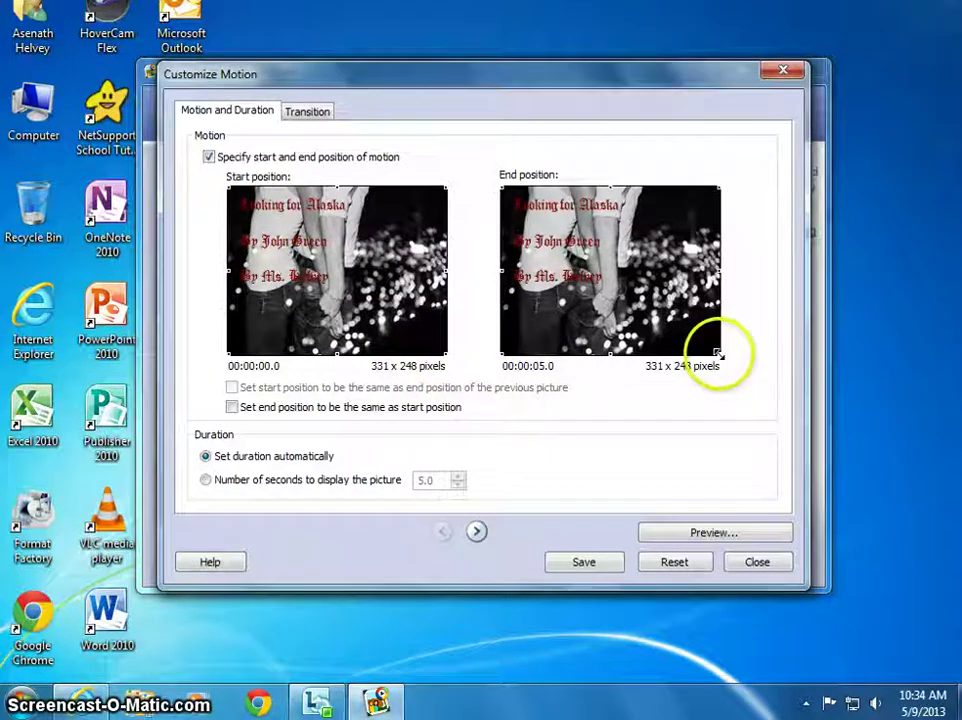
{"action": "left_click_drag", "start_coordinate": [716, 353], "coordinate": [621, 292]}
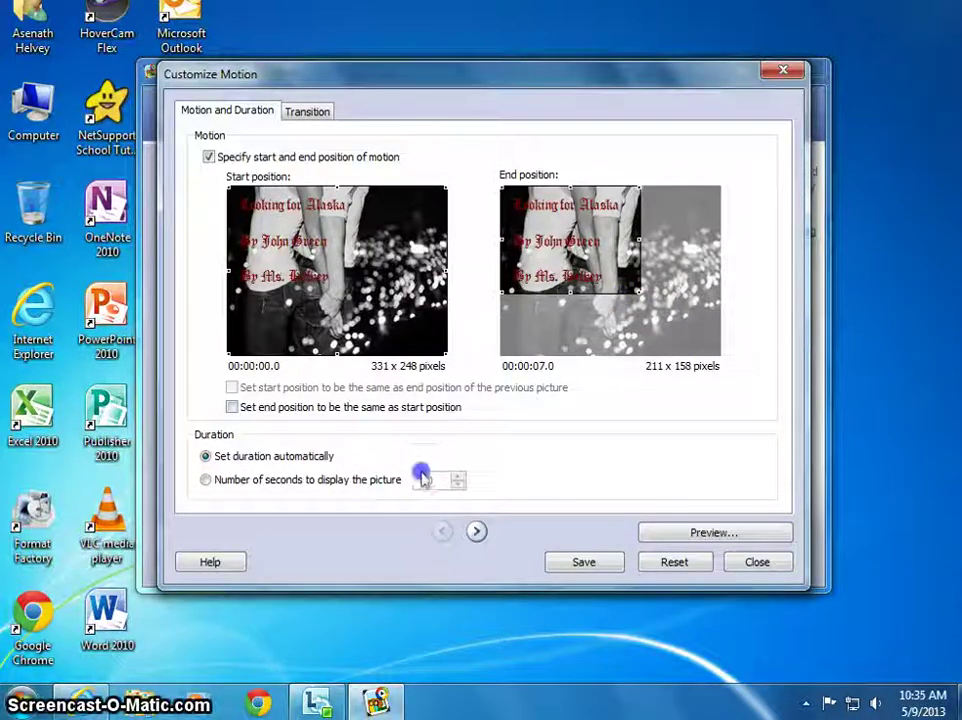
Preview the couple photo's zoom motion, pause playback and close the preview.
{"action": "left_click", "coordinate": [713, 533]}
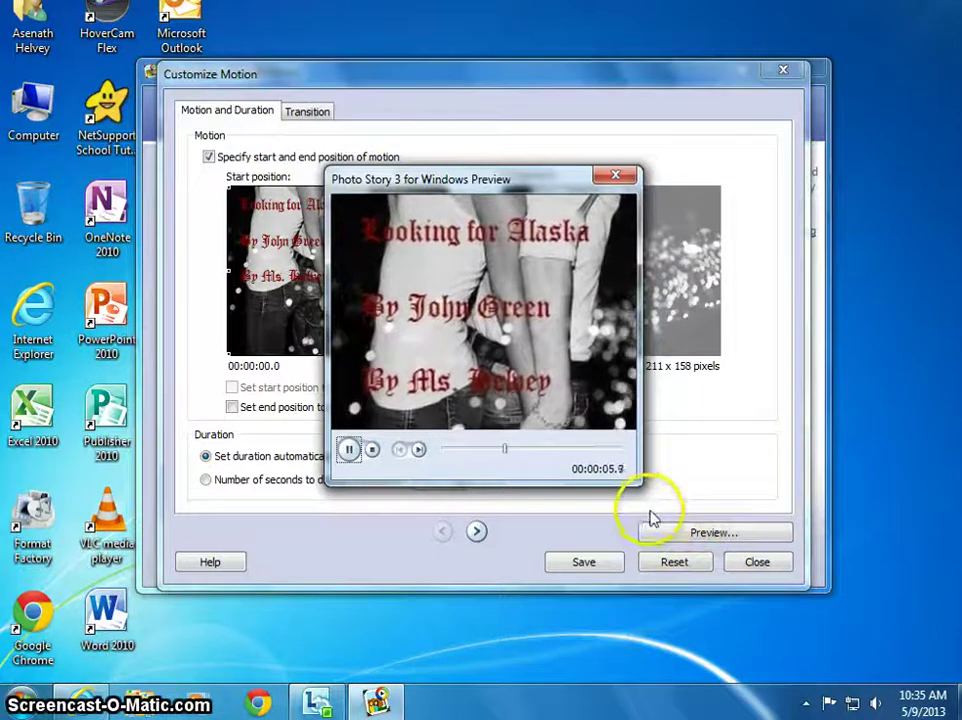
{"action": "left_click", "coordinate": [348, 449]}
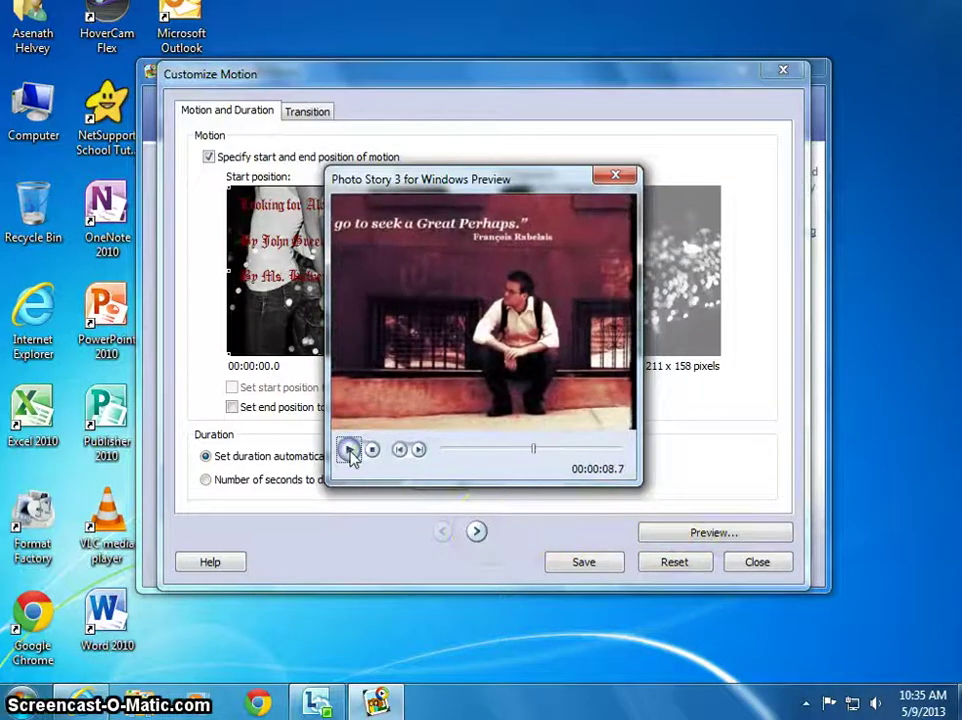
{"action": "left_click", "coordinate": [606, 185]}
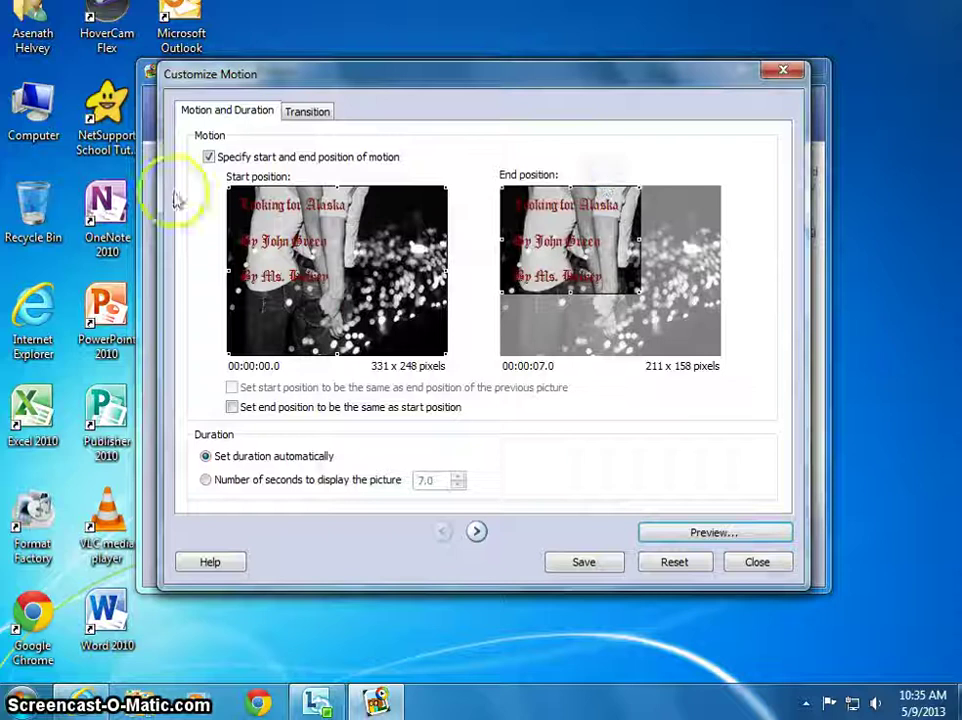
Choose the Cross Fade transition for the start of the couple photo and preview it.
{"action": "left_click", "coordinate": [310, 112]}
{"action": "left_click", "coordinate": [665, 345]}
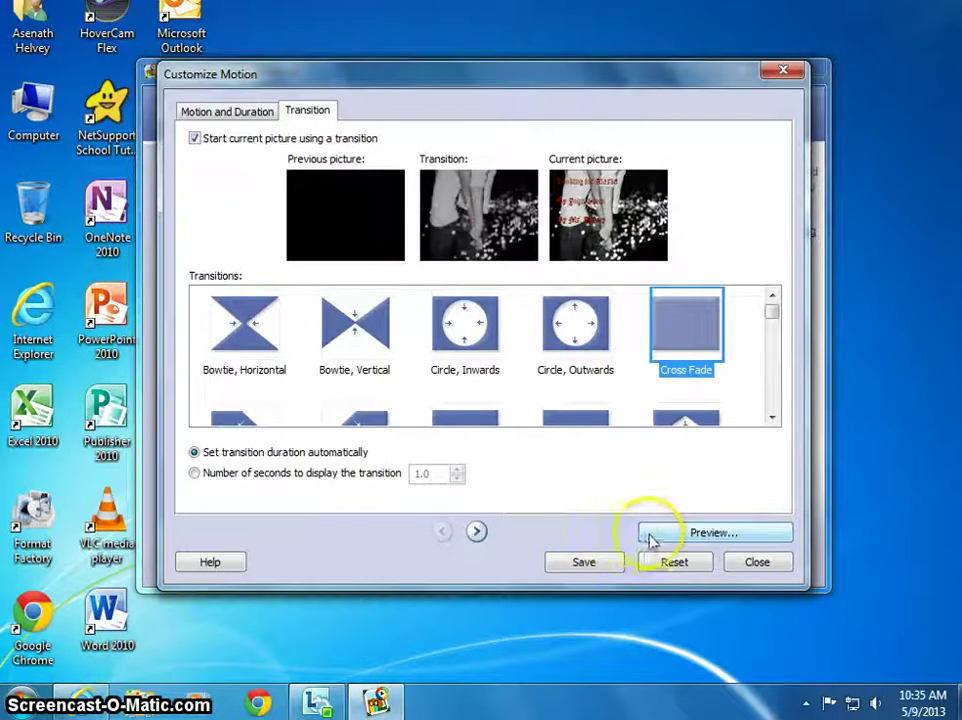
{"action": "left_click", "coordinate": [658, 537]}
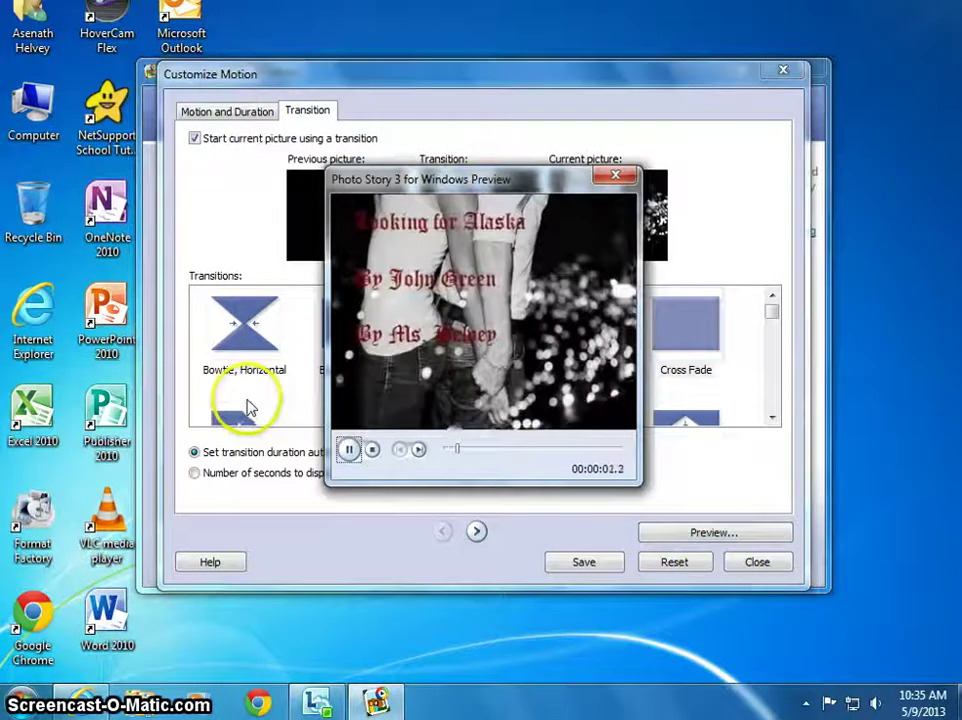
{"action": "left_click", "coordinate": [344, 450]}
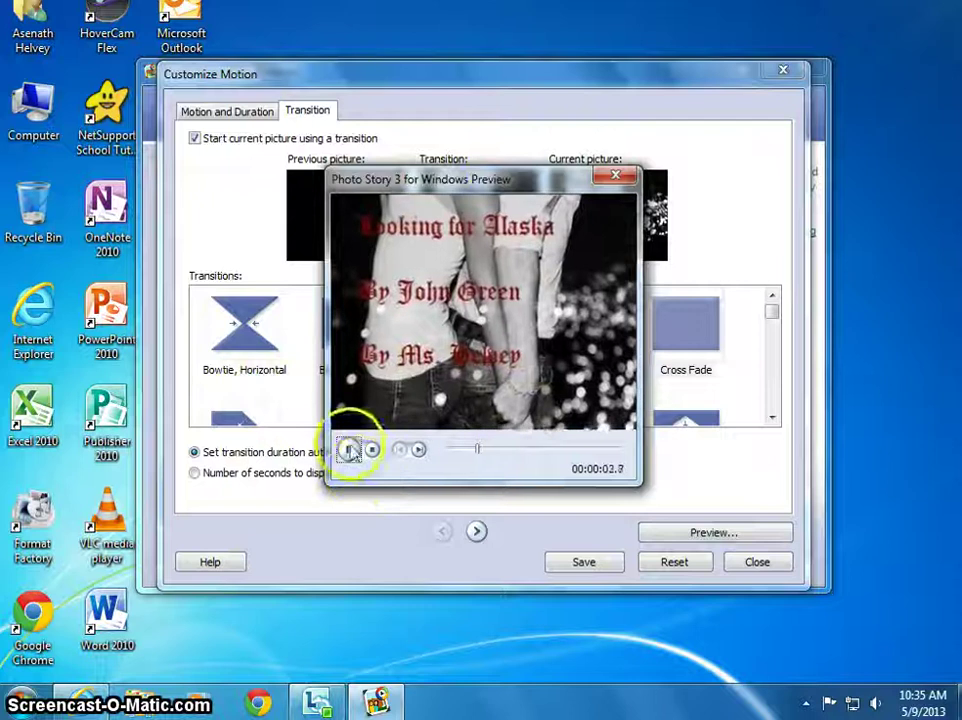
{"action": "left_click", "coordinate": [614, 177]}
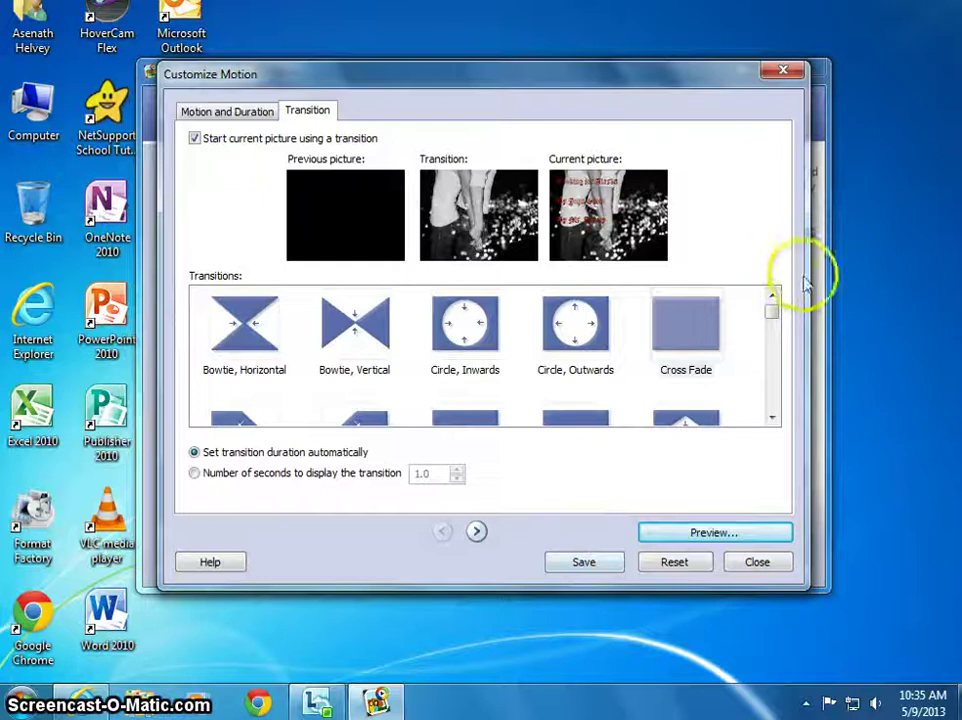
Save the couple photo's motion and transition settings and close the motion customization.
{"action": "left_click_drag", "start_coordinate": [769, 318], "coordinate": [788, 279]}
{"action": "left_click", "coordinate": [596, 566]}
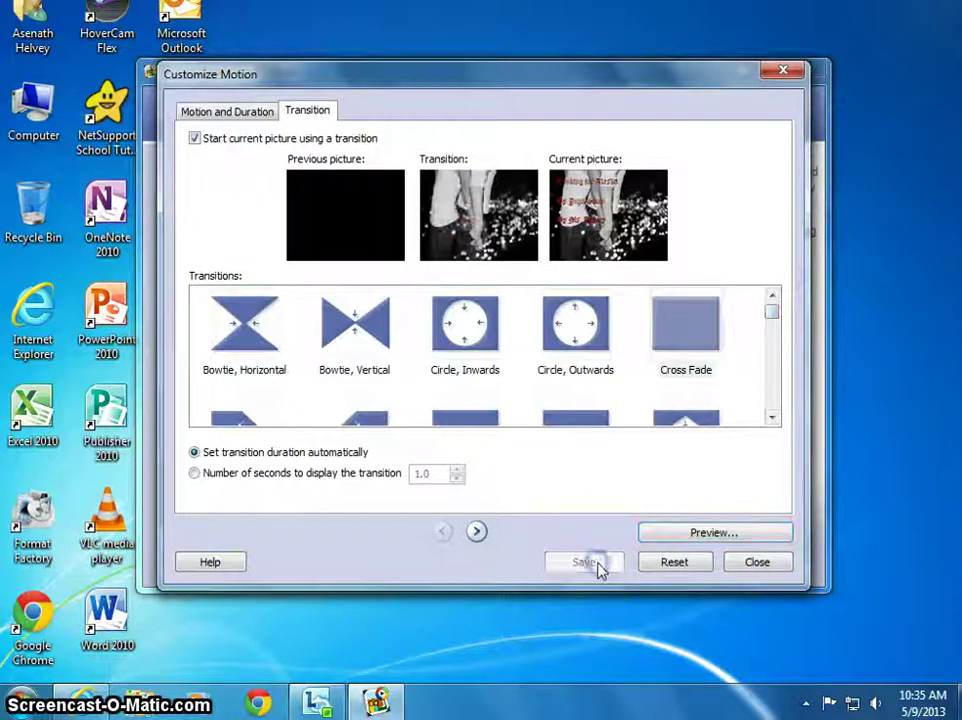
{"action": "left_click", "coordinate": [745, 563]}
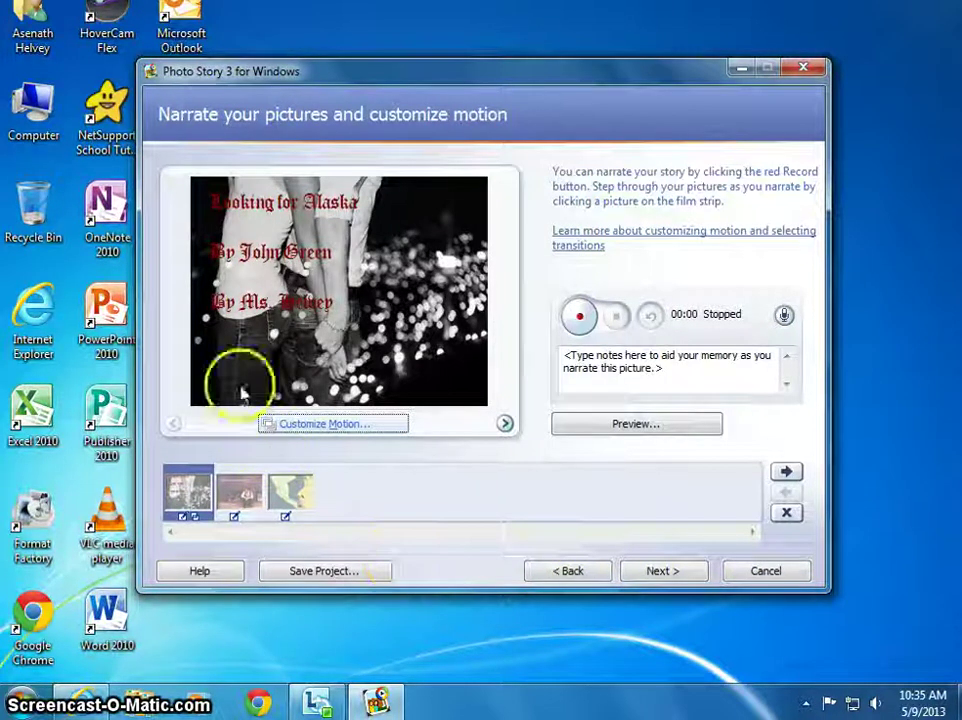
Select the "I go to seek a Great Perhaps" picture, check its title page and return to the narration page.
{"action": "left_click", "coordinate": [240, 500]}
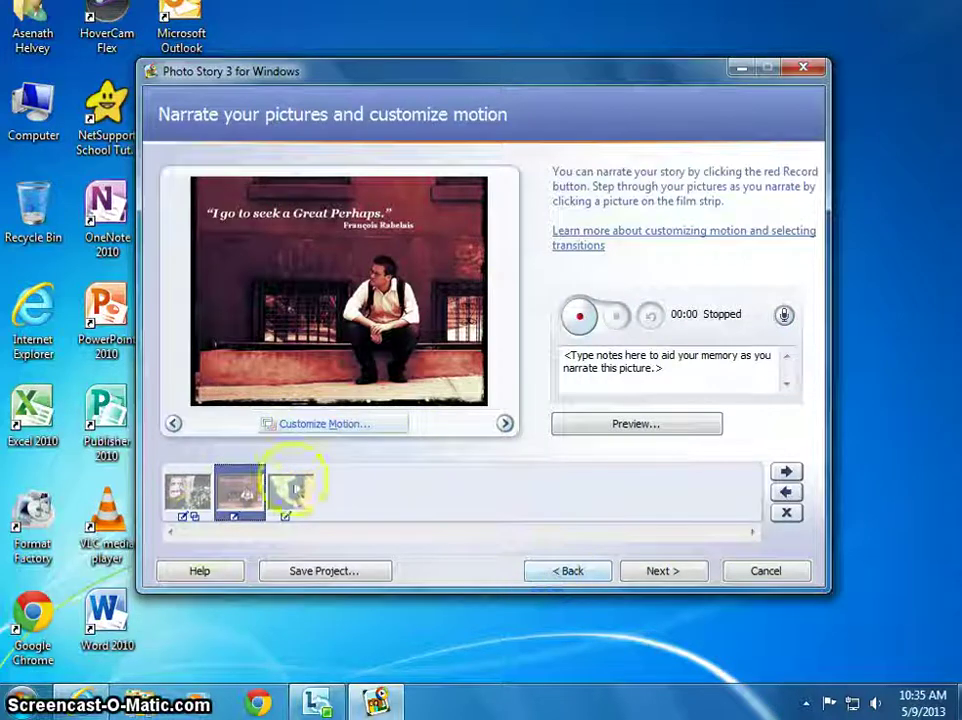
{"action": "left_click", "coordinate": [553, 576]}
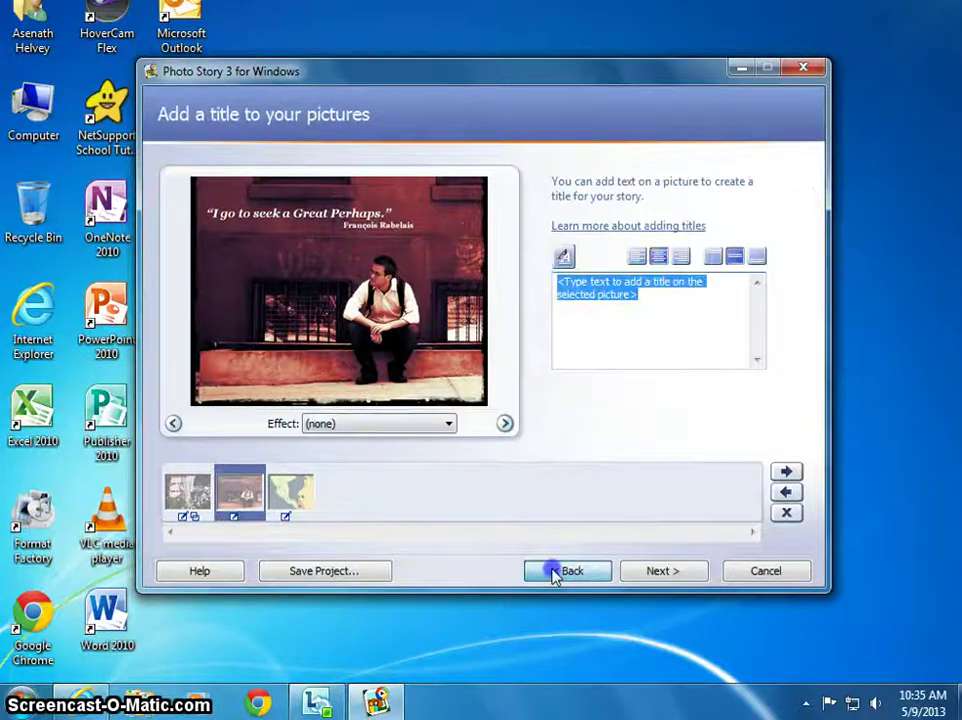
{"action": "left_click", "coordinate": [670, 575]}
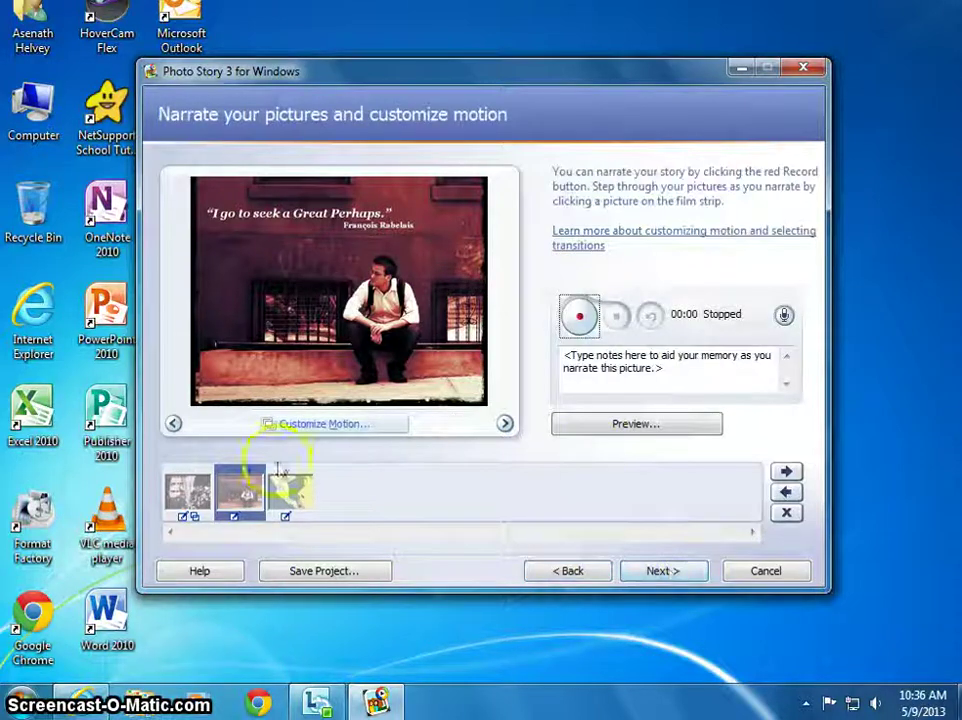
Customize the "Great Perhaps" picture's motion with specified start and end positions, resizing the end frame to about 660 x 495 pixels around the quote and man.
{"action": "left_click", "coordinate": [325, 423]}
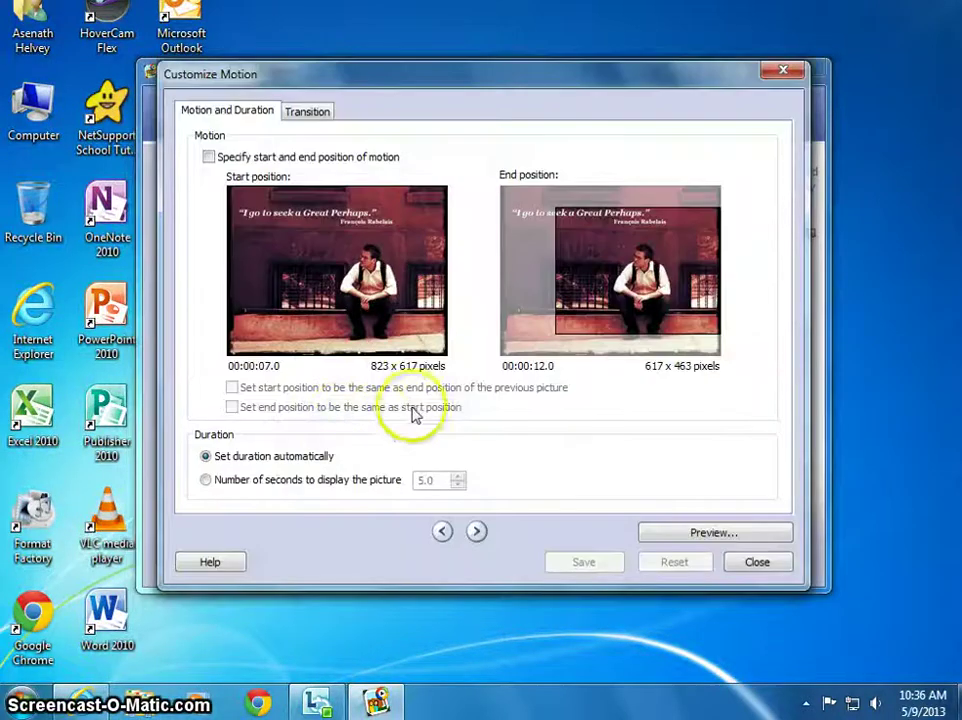
{"action": "left_click", "coordinate": [208, 157]}
{"action": "left_click", "coordinate": [555, 208]}
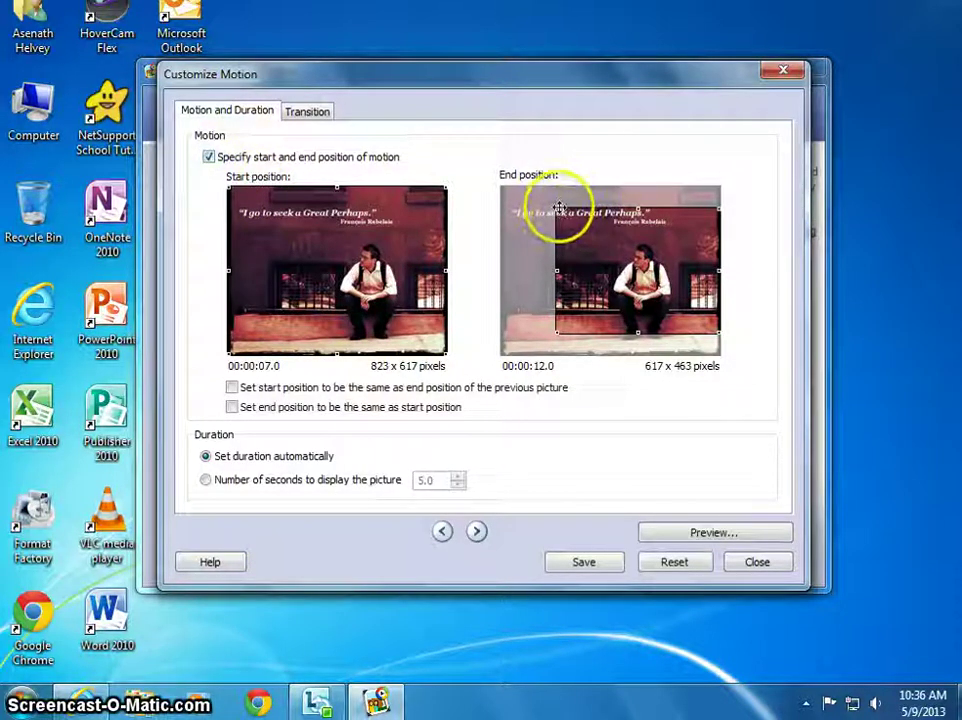
{"action": "left_click_drag", "start_coordinate": [555, 207], "coordinate": [527, 187]}
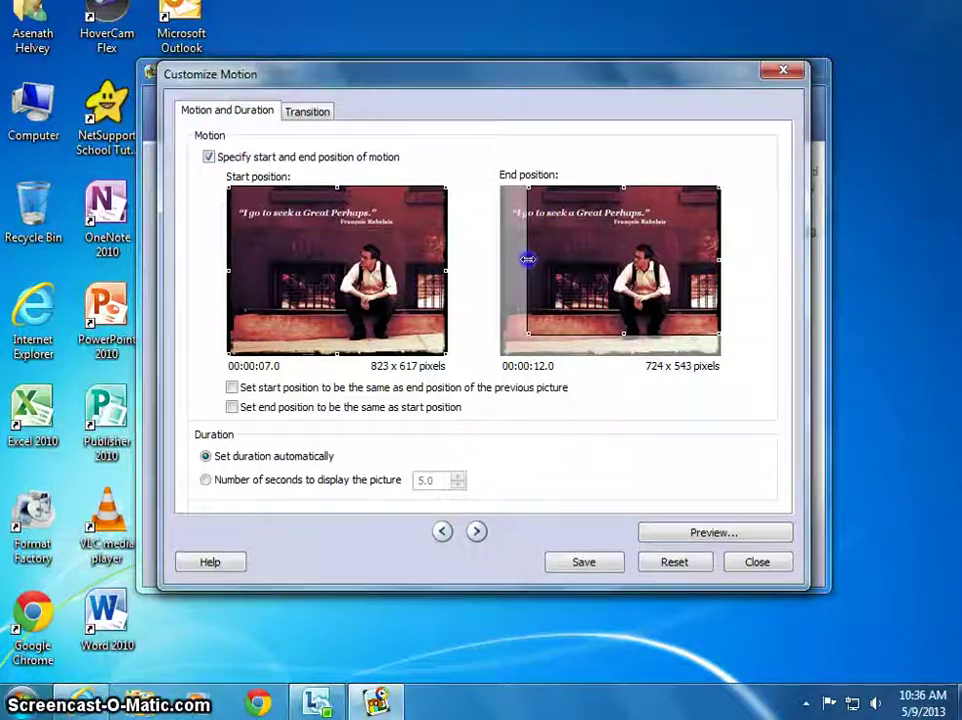
{"action": "left_click_drag", "start_coordinate": [524, 261], "coordinate": [504, 261]}
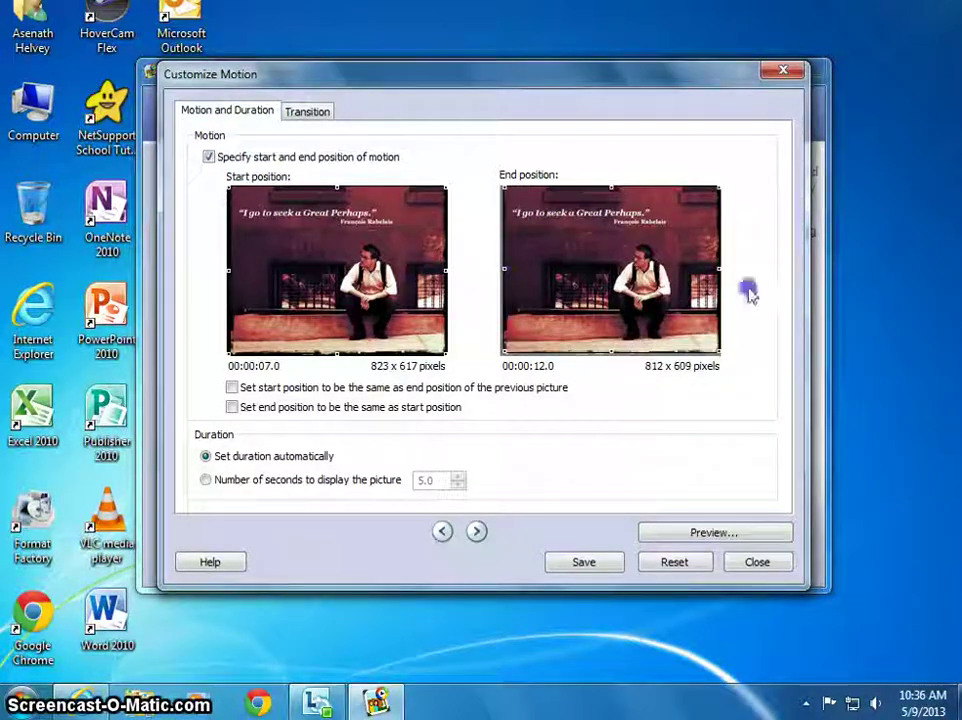
{"action": "left_click_drag", "start_coordinate": [718, 269], "coordinate": [675, 271]}
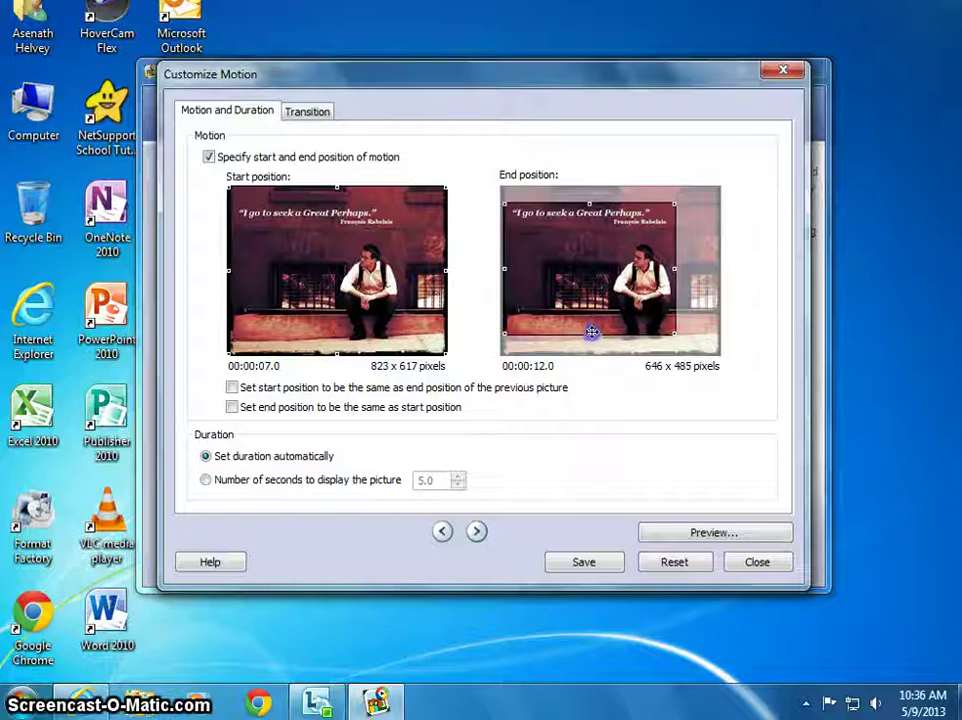
{"action": "left_click", "coordinate": [592, 334]}
{"action": "left_click_drag", "start_coordinate": [589, 331], "coordinate": [643, 308]}
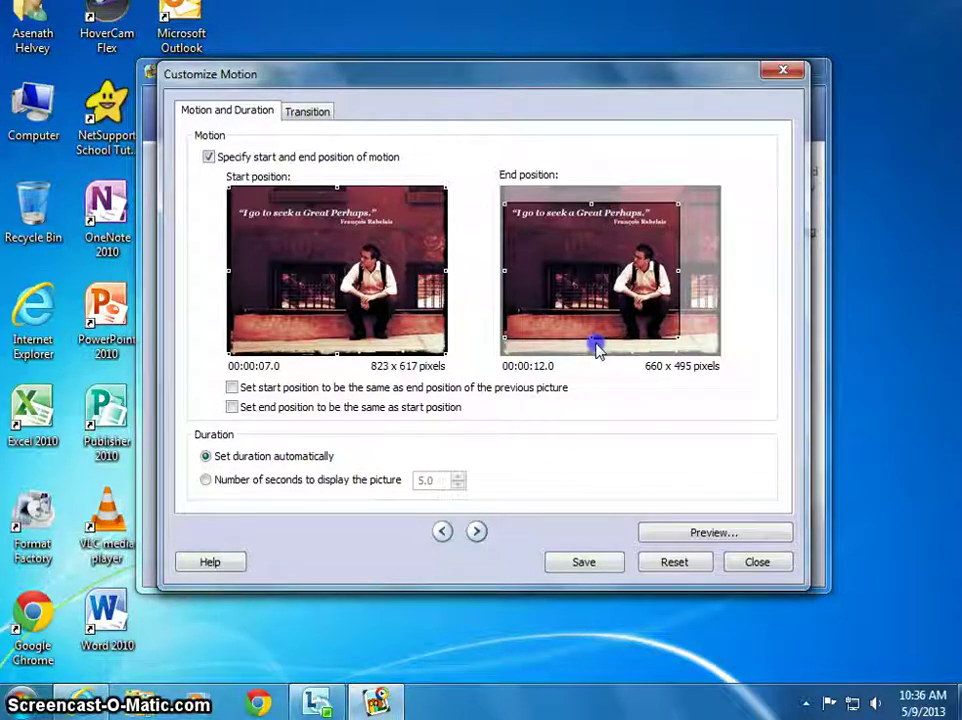
Start the "Great Perhaps" picture with the Page Curl, Left transition, save its settings and close the motion customization.
{"action": "left_click", "coordinate": [296, 111]}
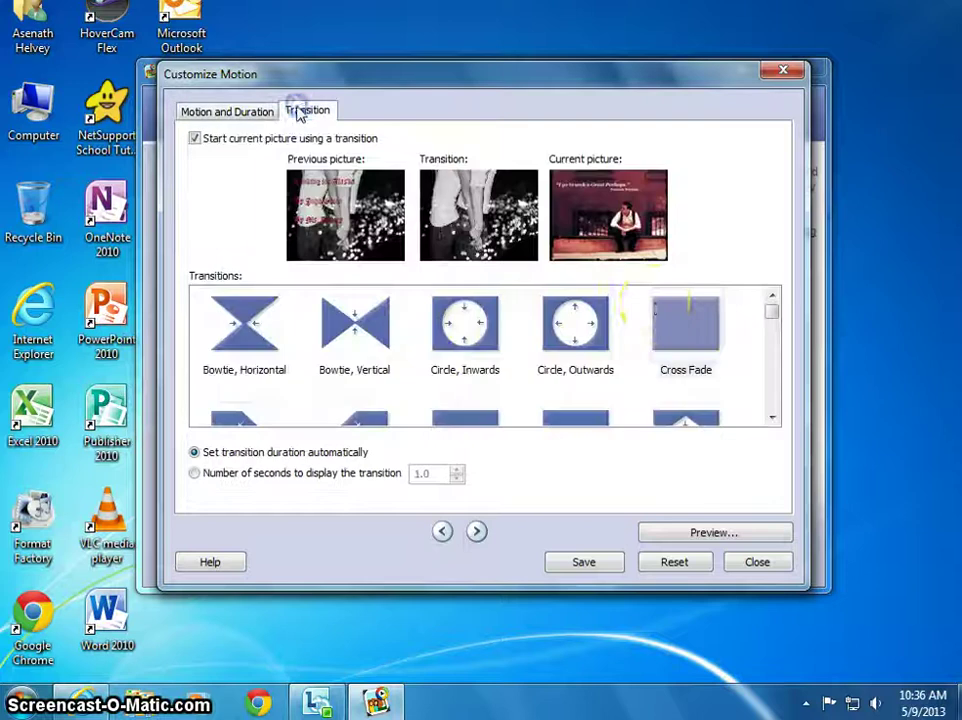
{"action": "left_click_drag", "start_coordinate": [777, 322], "coordinate": [775, 364]}
{"action": "left_click", "coordinate": [490, 318]}
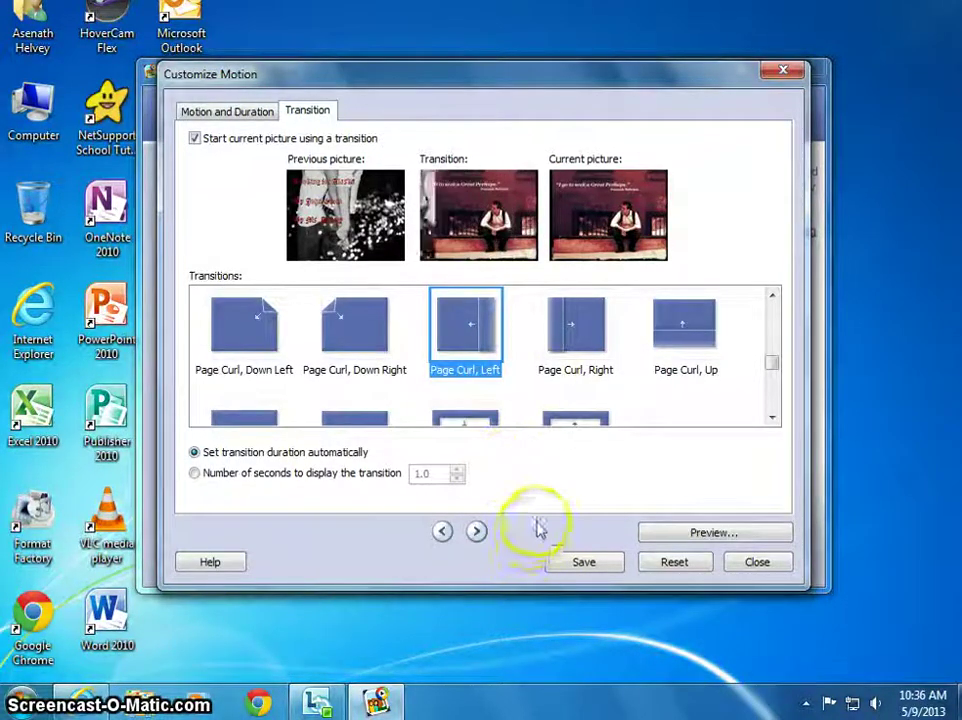
{"action": "left_click", "coordinate": [586, 564]}
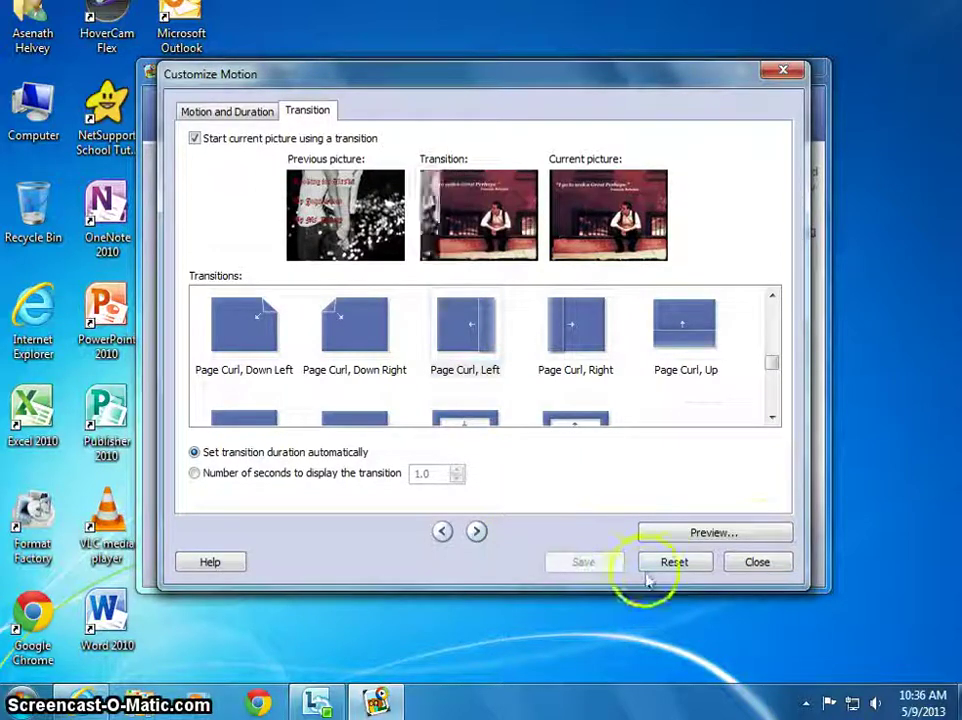
{"action": "left_click", "coordinate": [757, 563]}
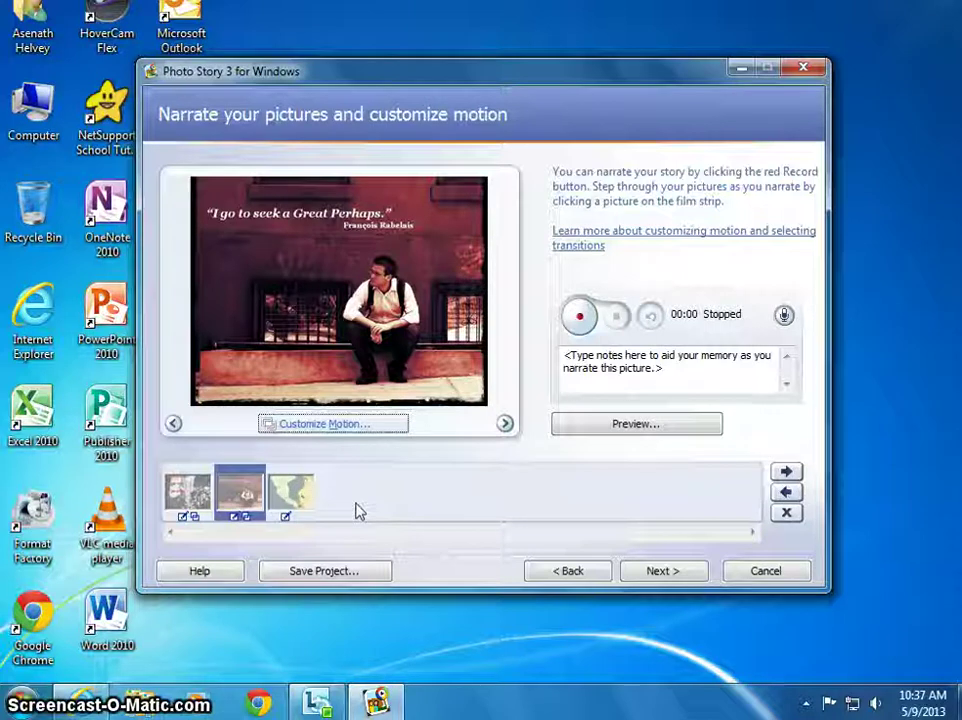
Advance to the background music page, view the custom music creation options and cancel without adding music.
{"action": "left_click", "coordinate": [652, 573]}
{"action": "left_click", "coordinate": [425, 530]}
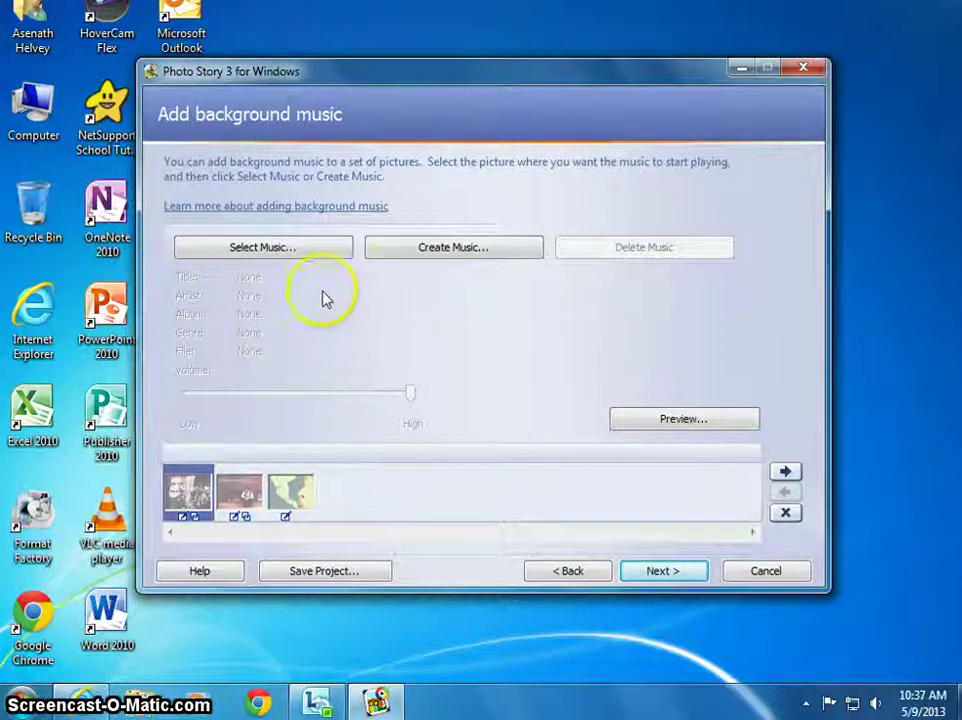
{"action": "left_click", "coordinate": [421, 259]}
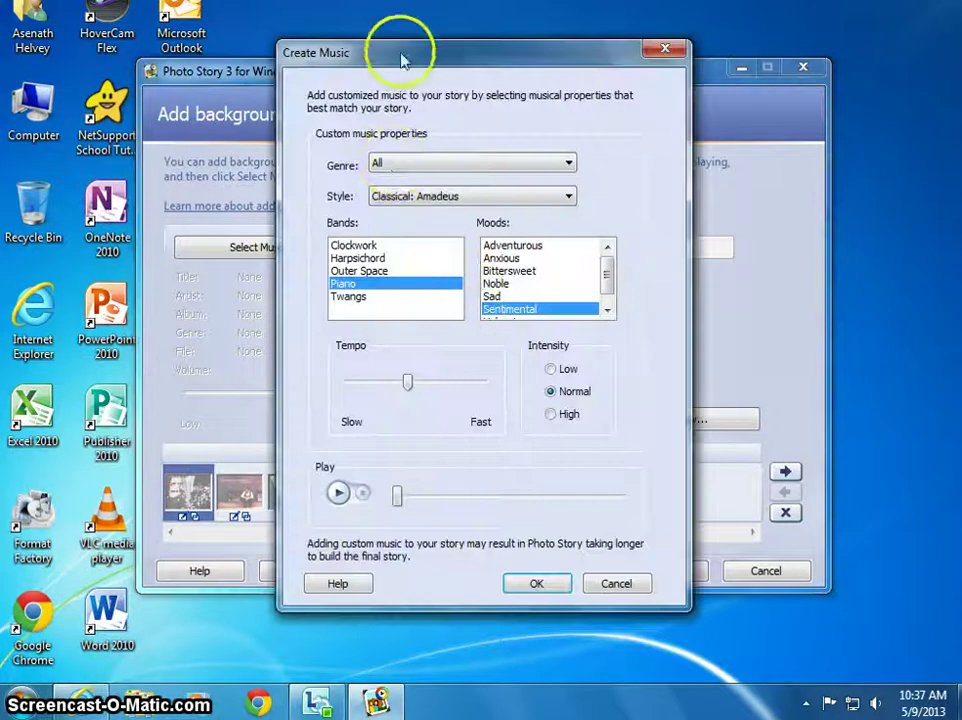
{"action": "left_click", "coordinate": [612, 586]}
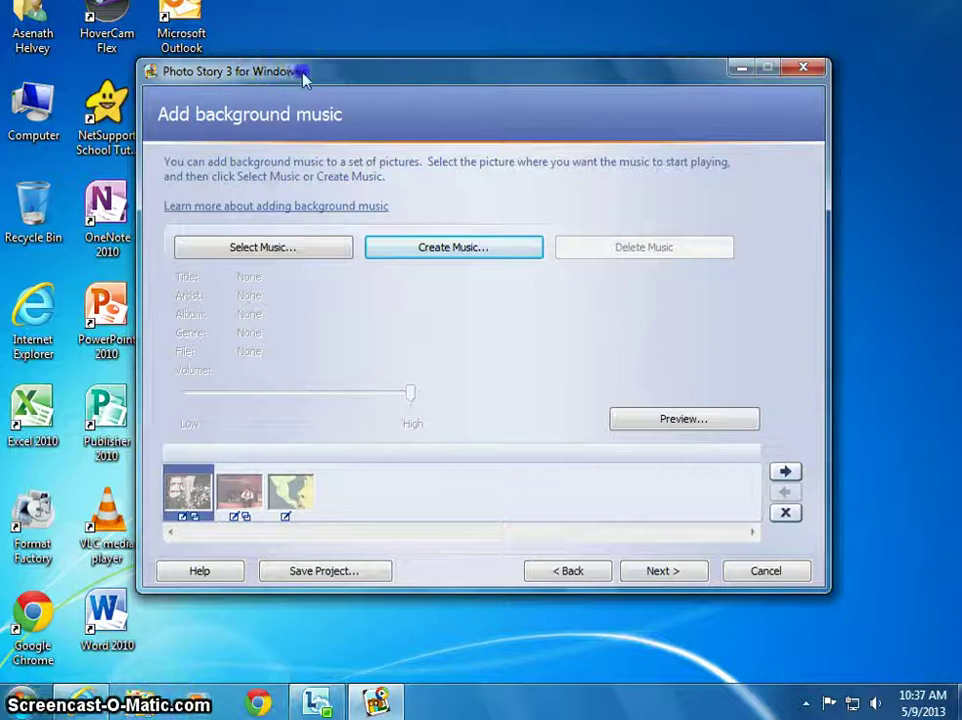
{"action": "left_click_drag", "start_coordinate": [303, 76], "coordinate": [371, 64]}
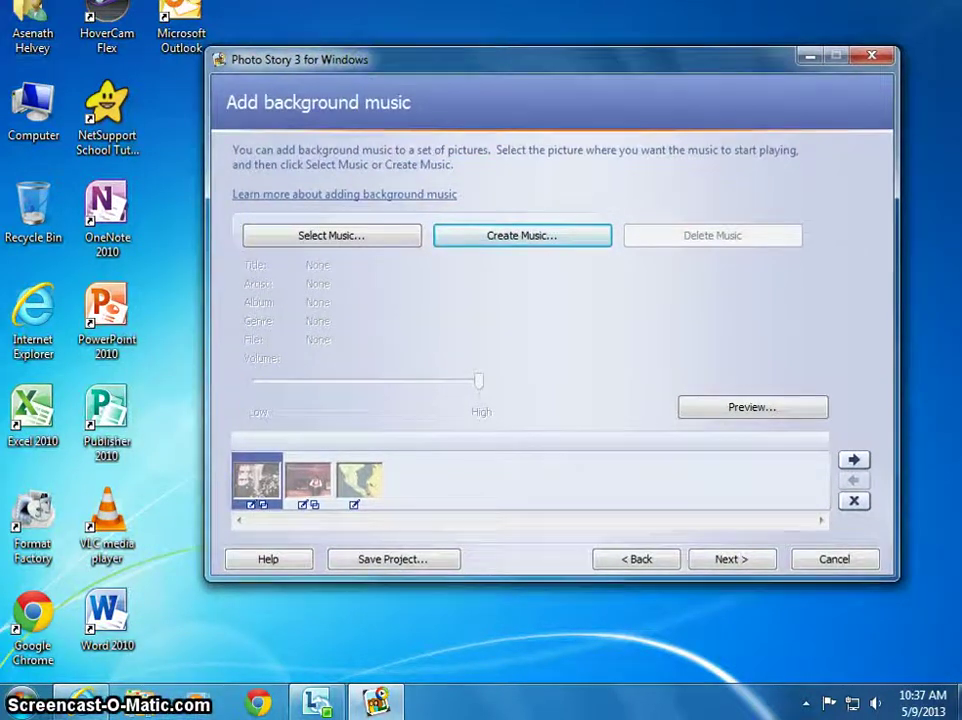
Switch to the Word handout and review its instructions for adding music, saving the project and the free-use resource links.
{"action": "left_click", "coordinate": [246, 262]}
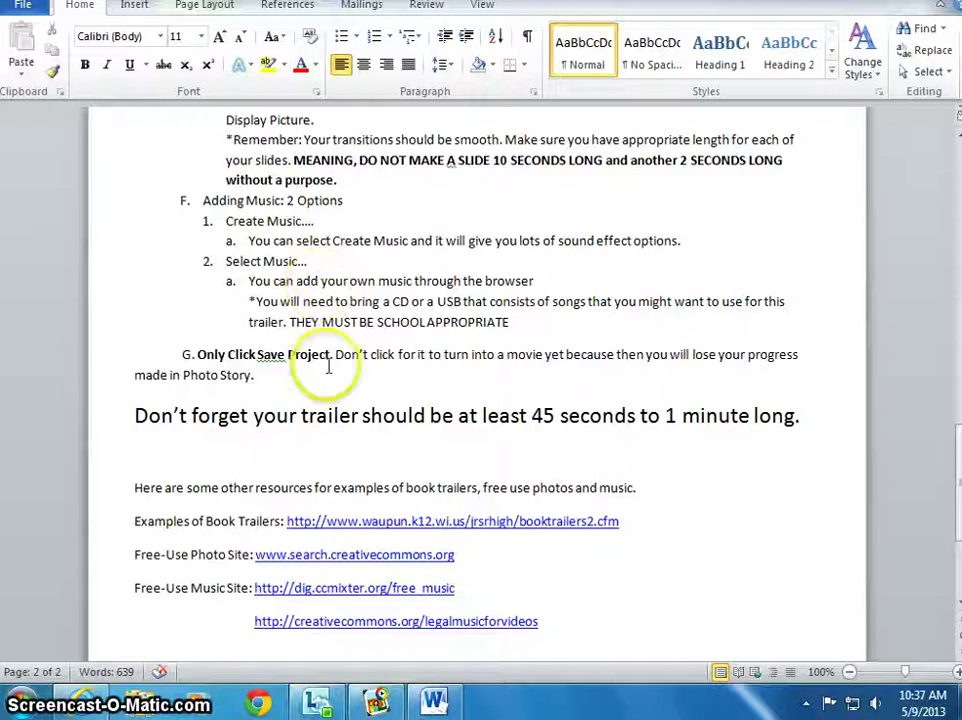
{"action": "scroll", "coordinate": [258, 390], "scroll_direction": "up", "scroll_amount": 2}
{"action": "scroll", "coordinate": [270, 400], "scroll_direction": "down", "scroll_amount": 5}
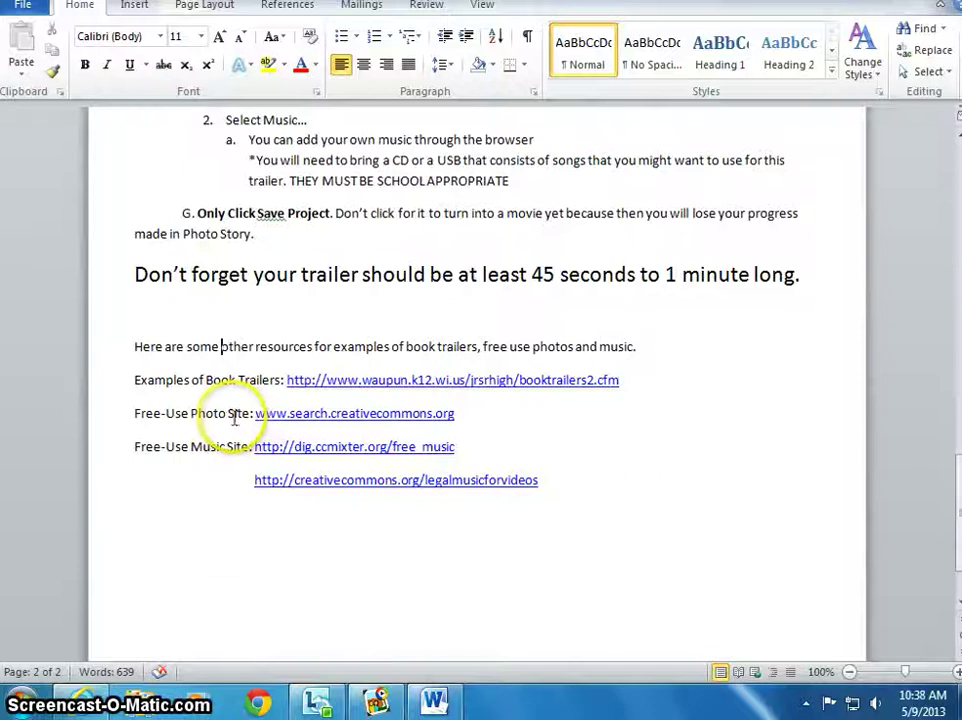
{"action": "scroll", "coordinate": [234, 418], "scroll_direction": "up", "scroll_amount": 2}
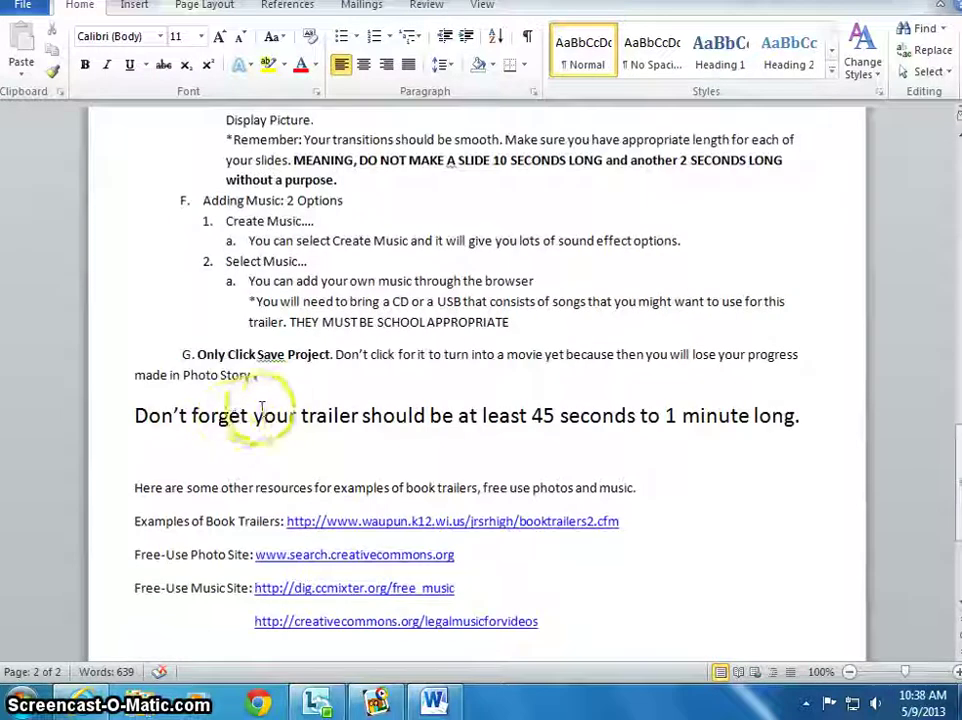
{"action": "scroll", "coordinate": [263, 398], "scroll_direction": "down", "scroll_amount": 1}
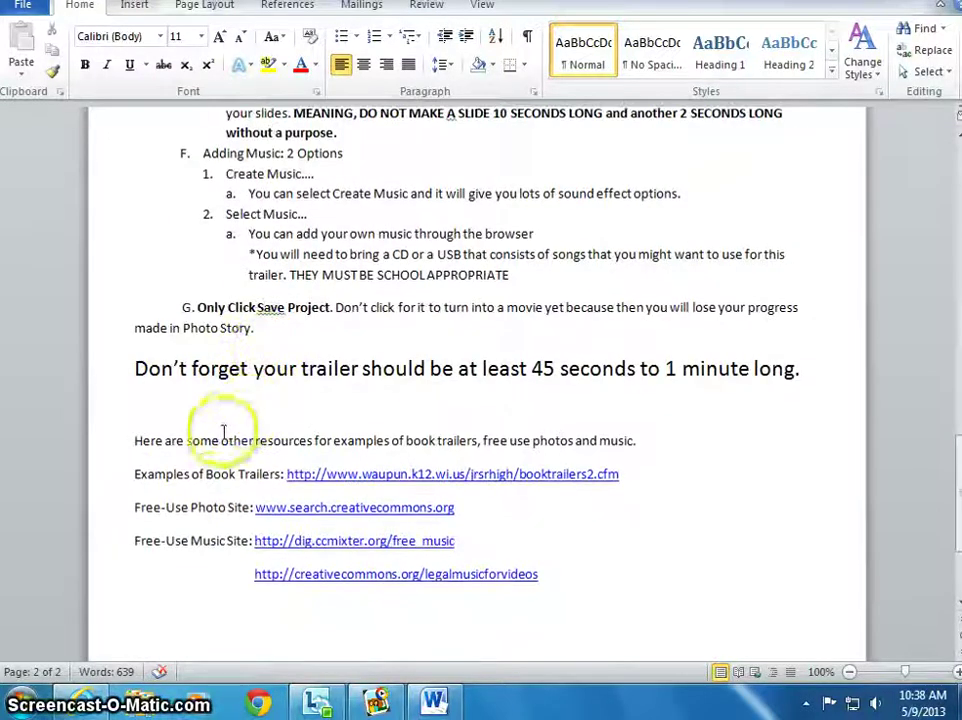
{"action": "scroll", "coordinate": [250, 425], "scroll_direction": "down", "scroll_amount": 1}
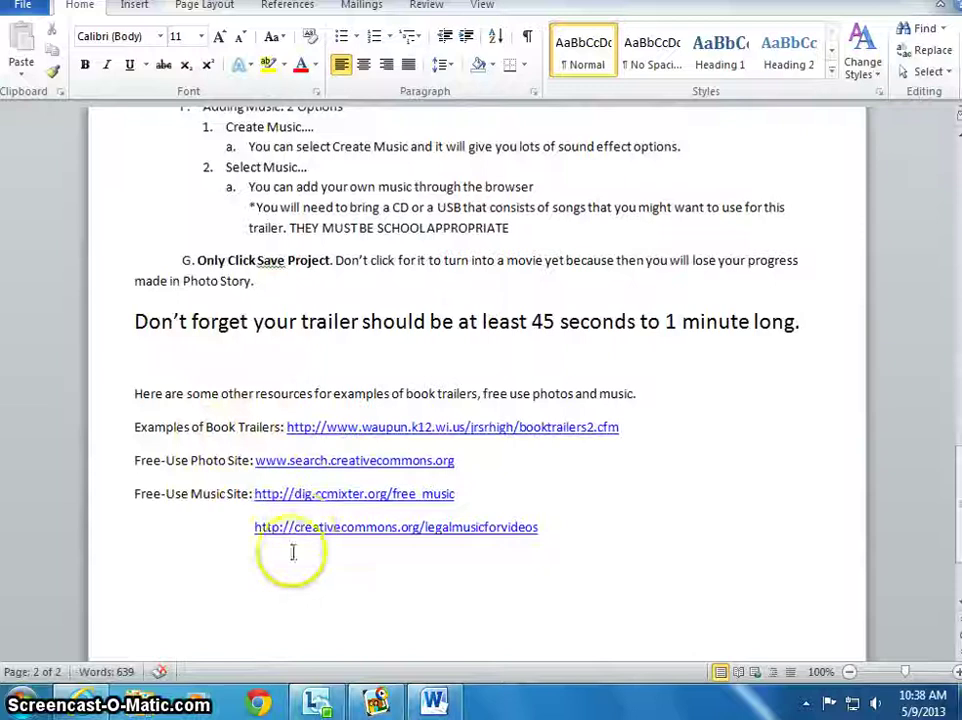
{"action": "left_click", "coordinate": [221, 393]}
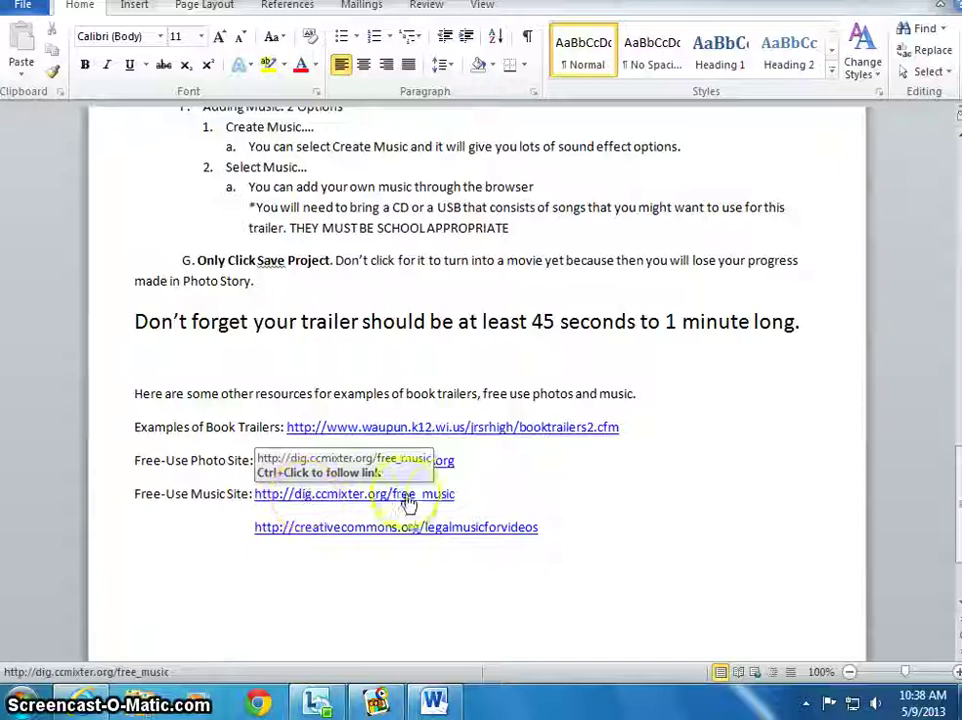
Open the handout's dig.ccmixter.org/free_music link in the browser, then play and pause the track "I dunno".
{"action": "left_click", "coordinate": [372, 500], "text": "ctrl"}
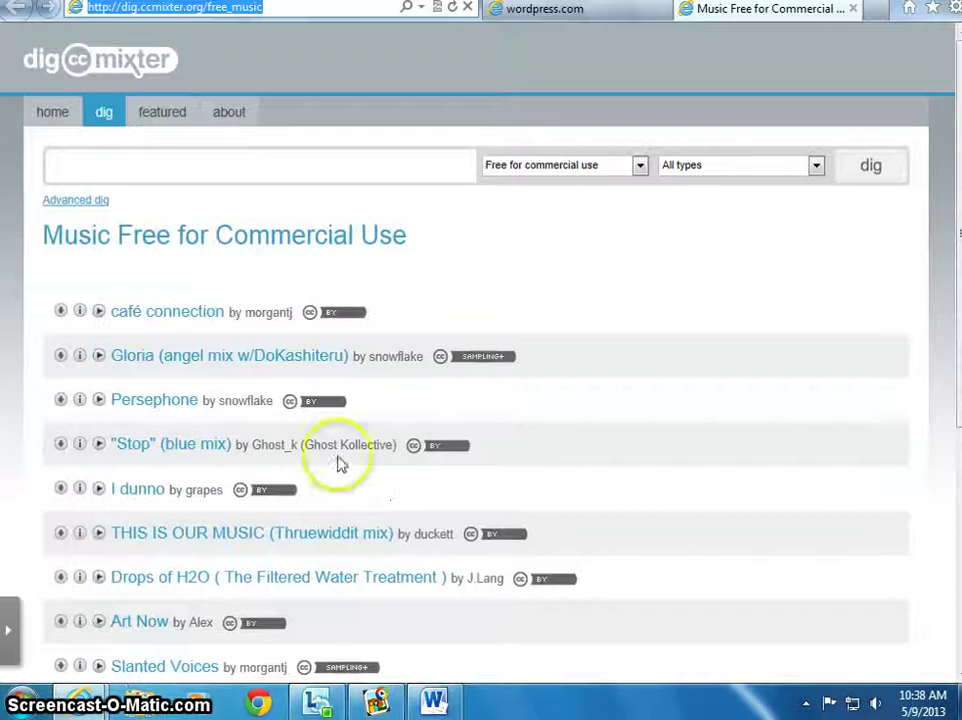
{"action": "left_click", "coordinate": [600, 535]}
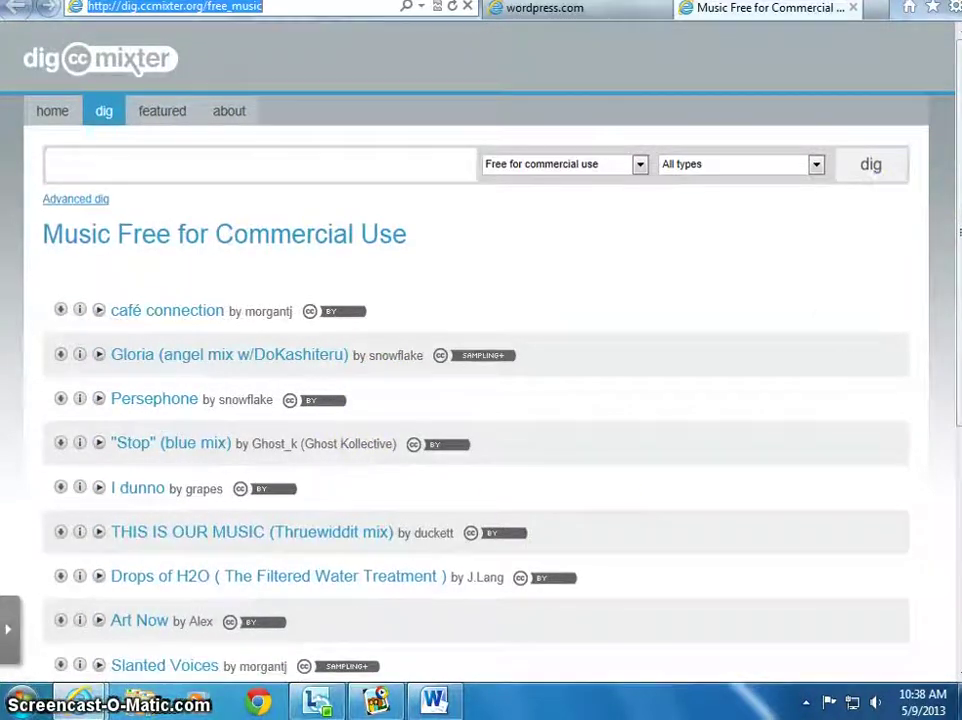
{"action": "left_click_drag", "start_coordinate": [945, 258], "coordinate": [955, 353]}
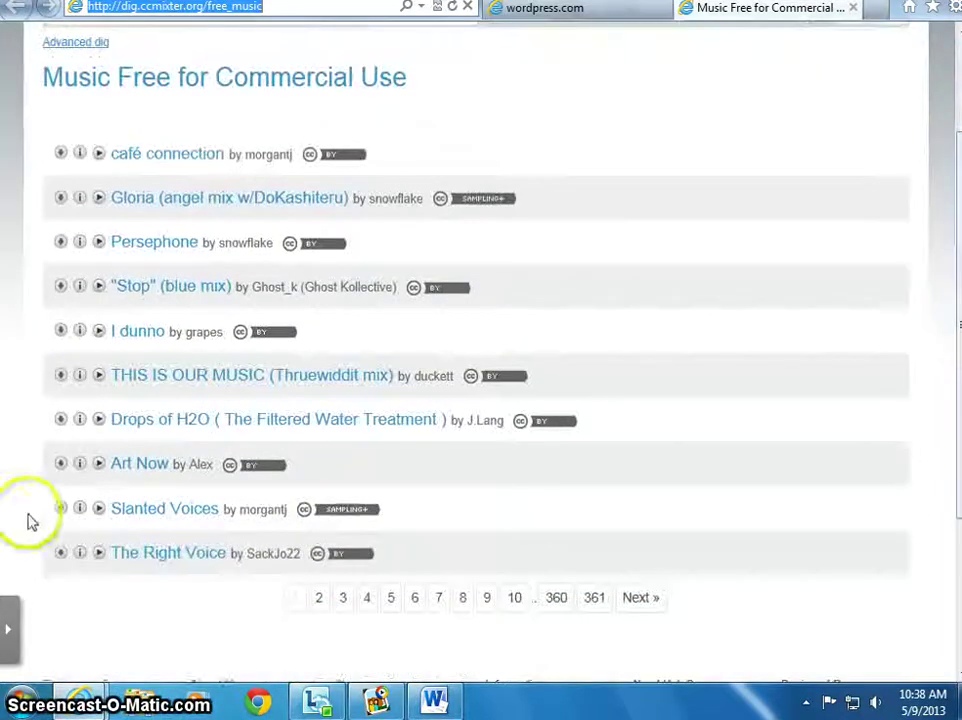
{"action": "left_click", "coordinate": [122, 334]}
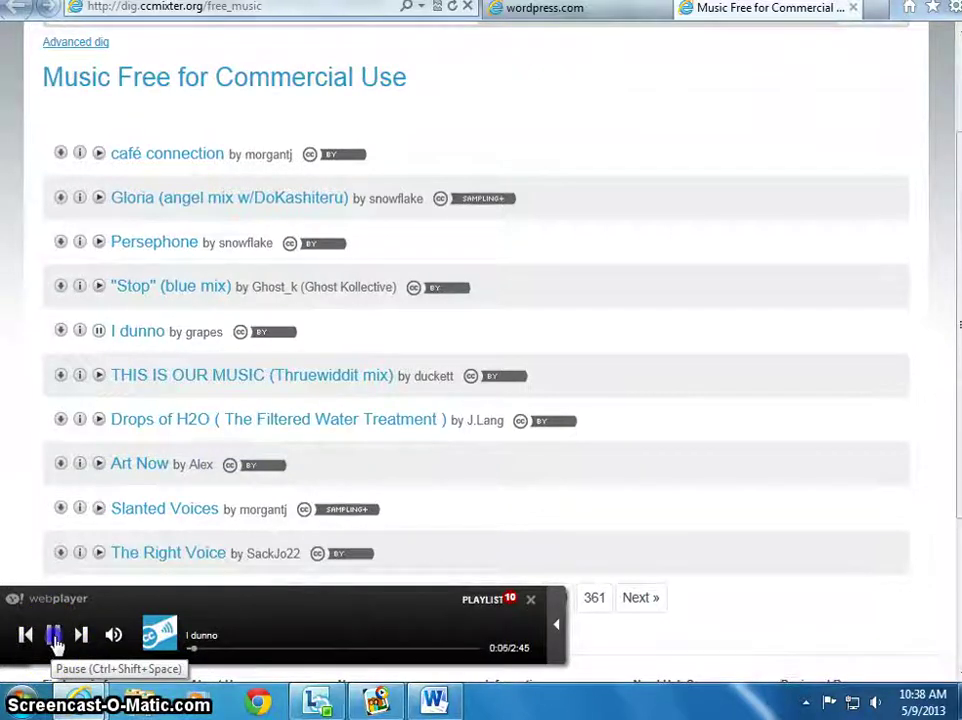
{"action": "left_click", "coordinate": [54, 640]}
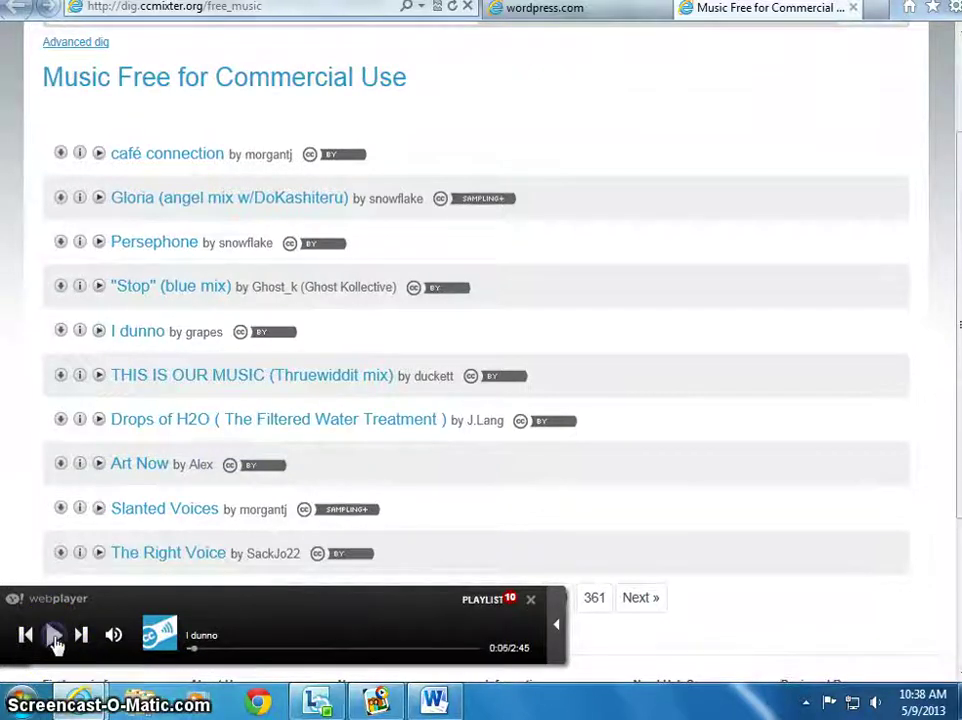
Download the "I dunno" track as grapes_-_I_dunno, type VLC media file (.mp3), into the Book Trailer Project 2 folder and return to the Word handout.
{"action": "left_click", "coordinate": [60, 331]}
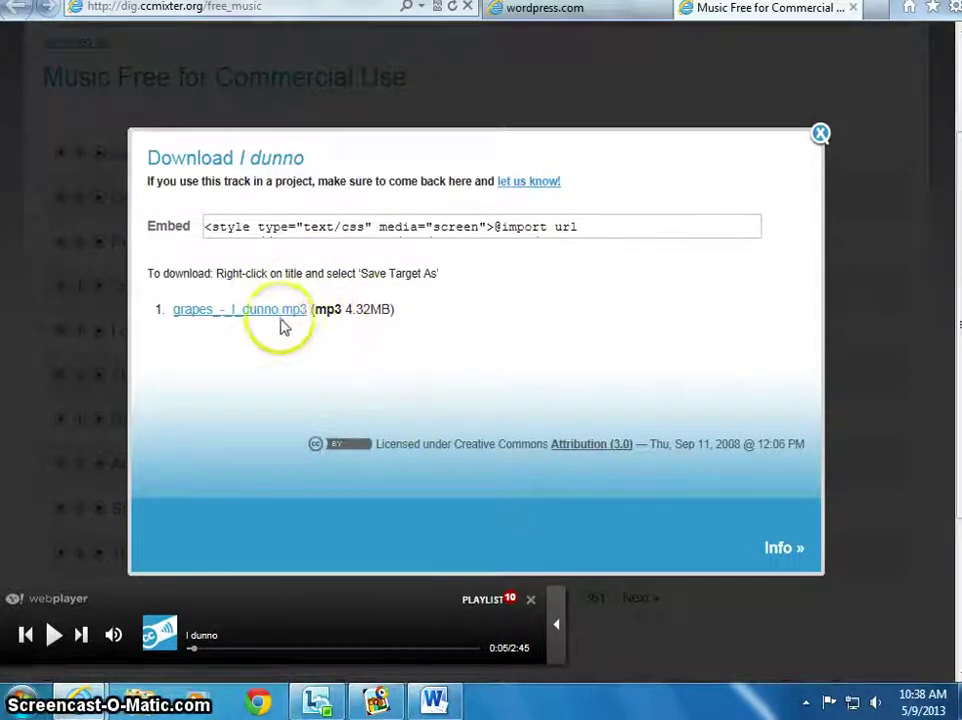
{"action": "right_click", "coordinate": [281, 316]}
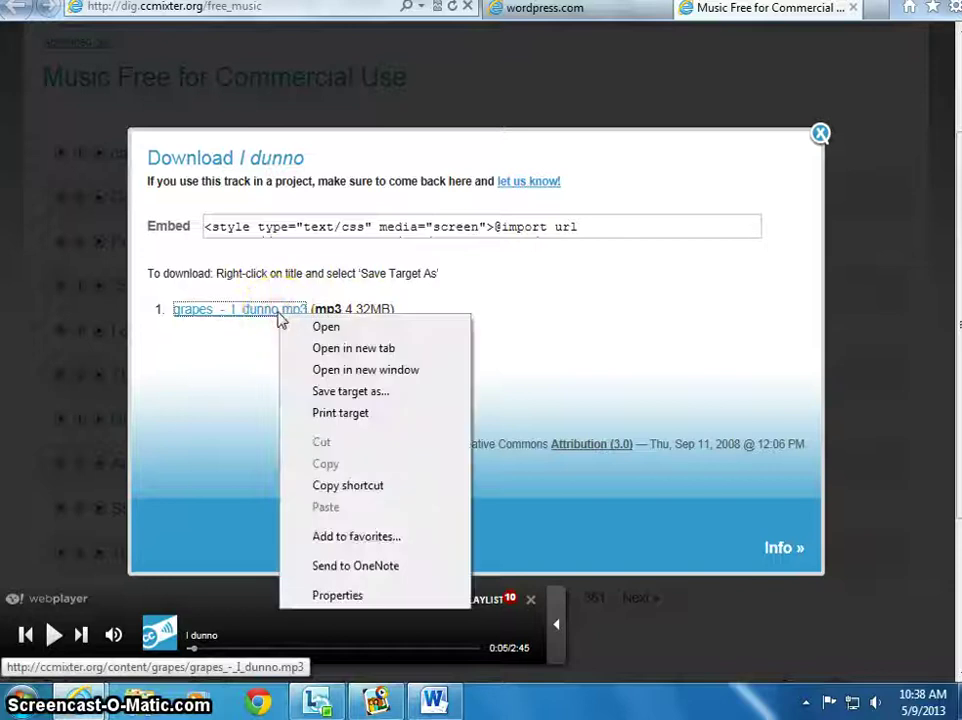
{"action": "left_click", "coordinate": [386, 391]}
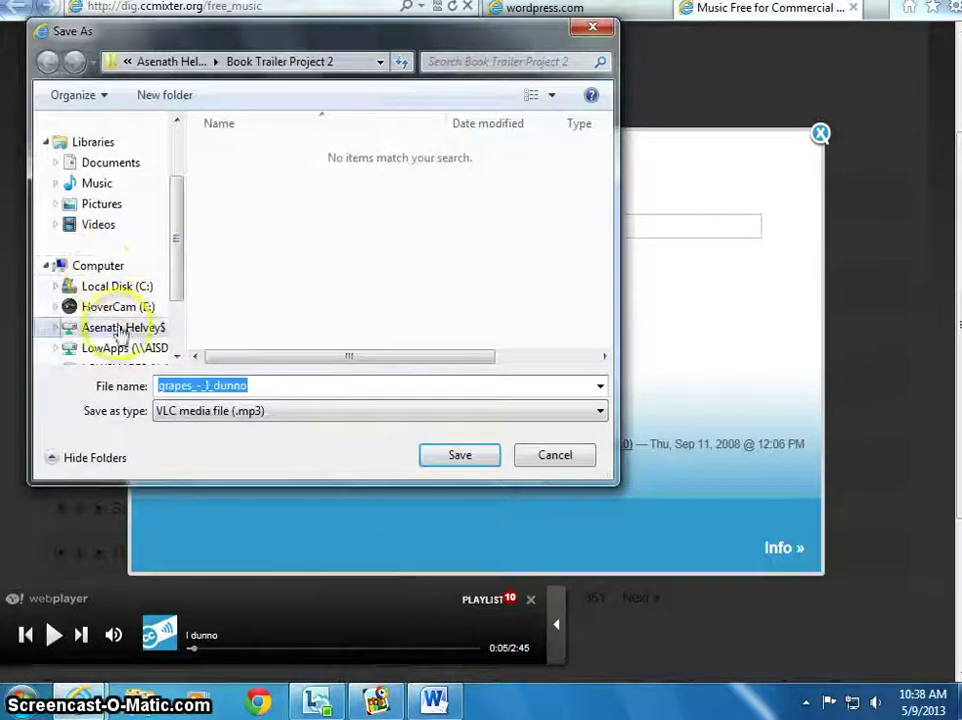
{"action": "left_click", "coordinate": [120, 336]}
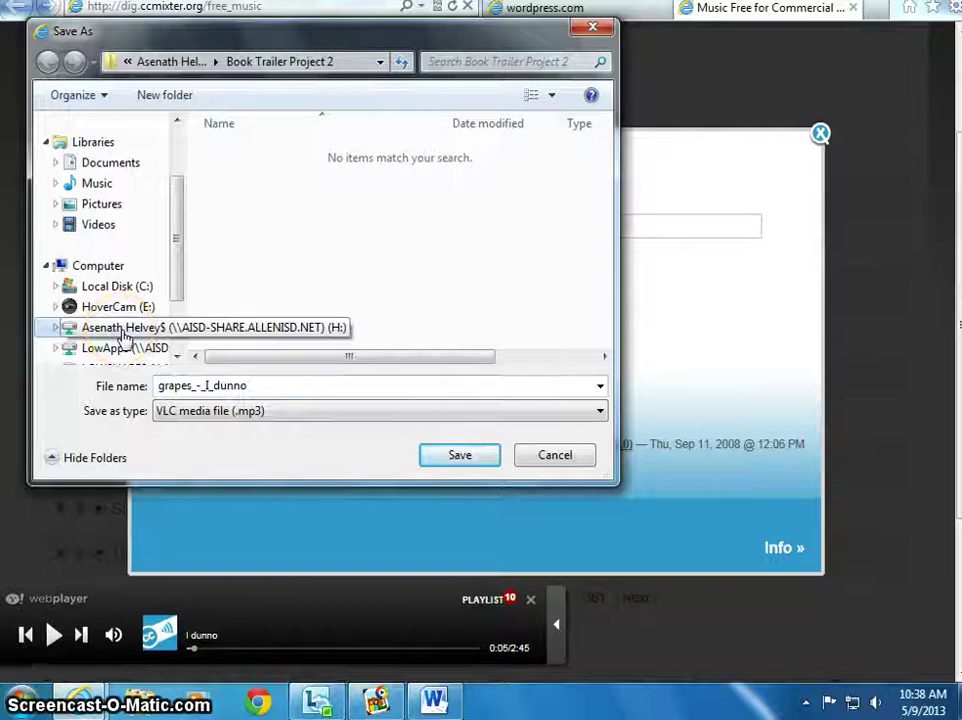
{"action": "left_click_drag", "start_coordinate": [174, 294], "coordinate": [180, 250]}
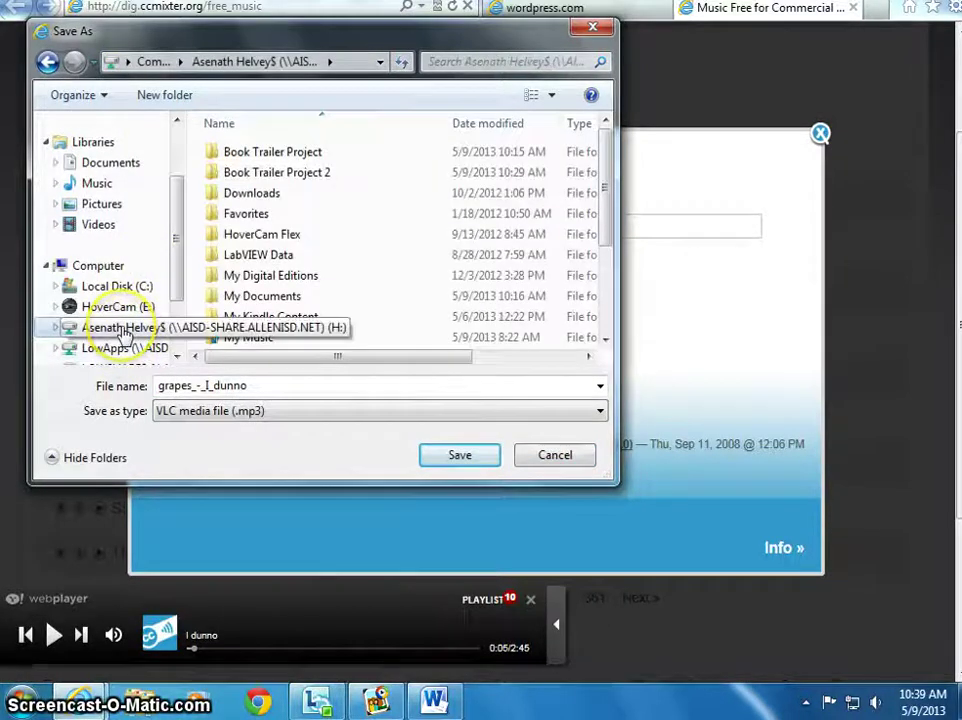
{"action": "double_click", "coordinate": [267, 177]}
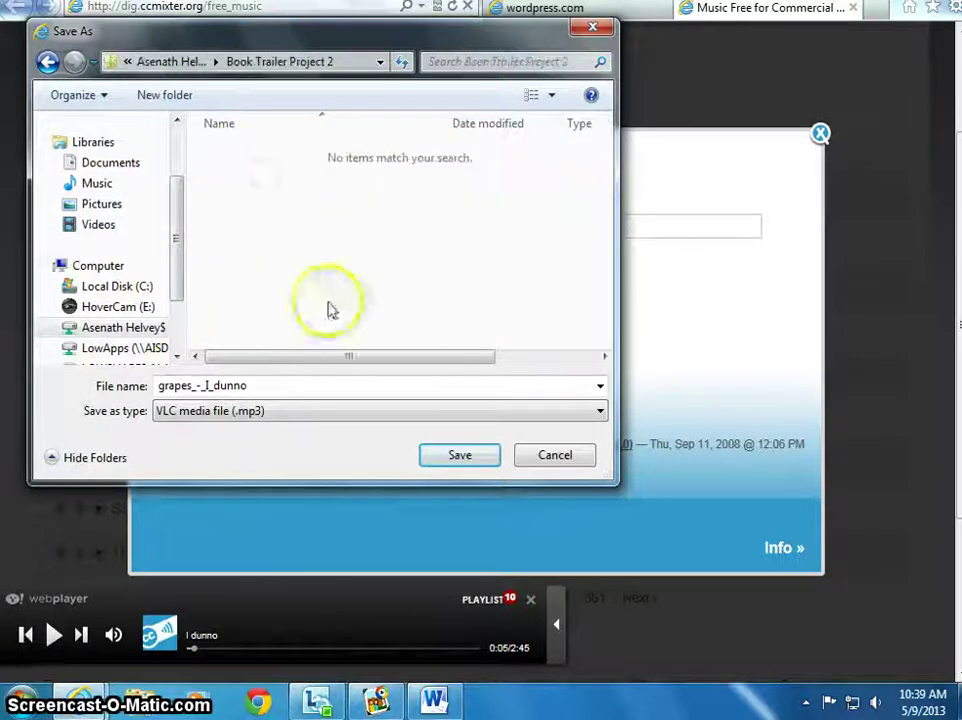
{"action": "left_click", "coordinate": [197, 418]}
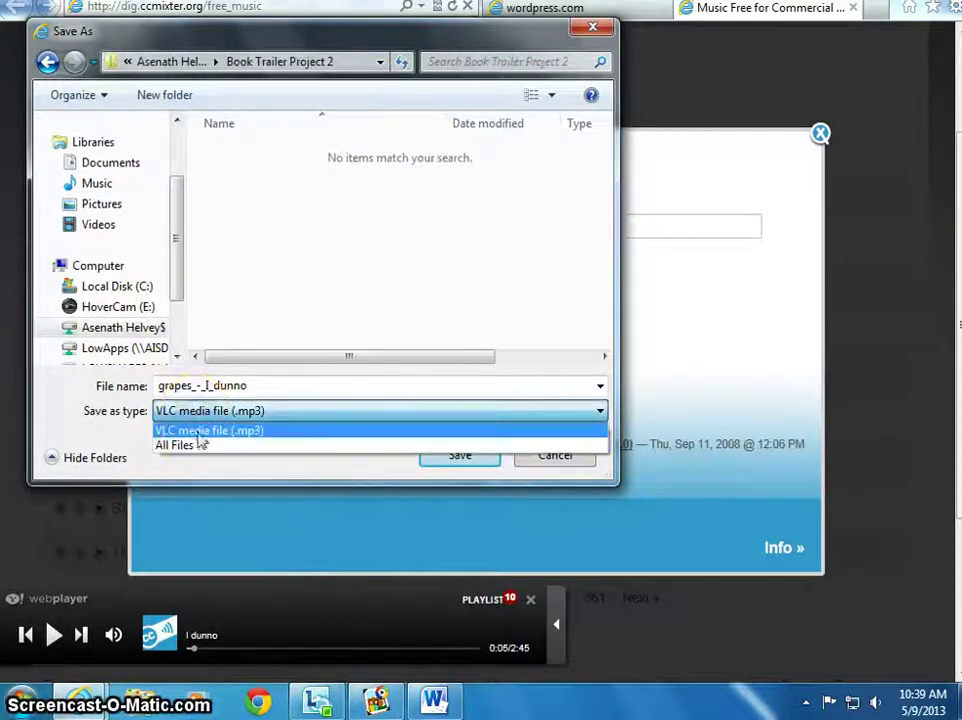
{"action": "left_click", "coordinate": [201, 432]}
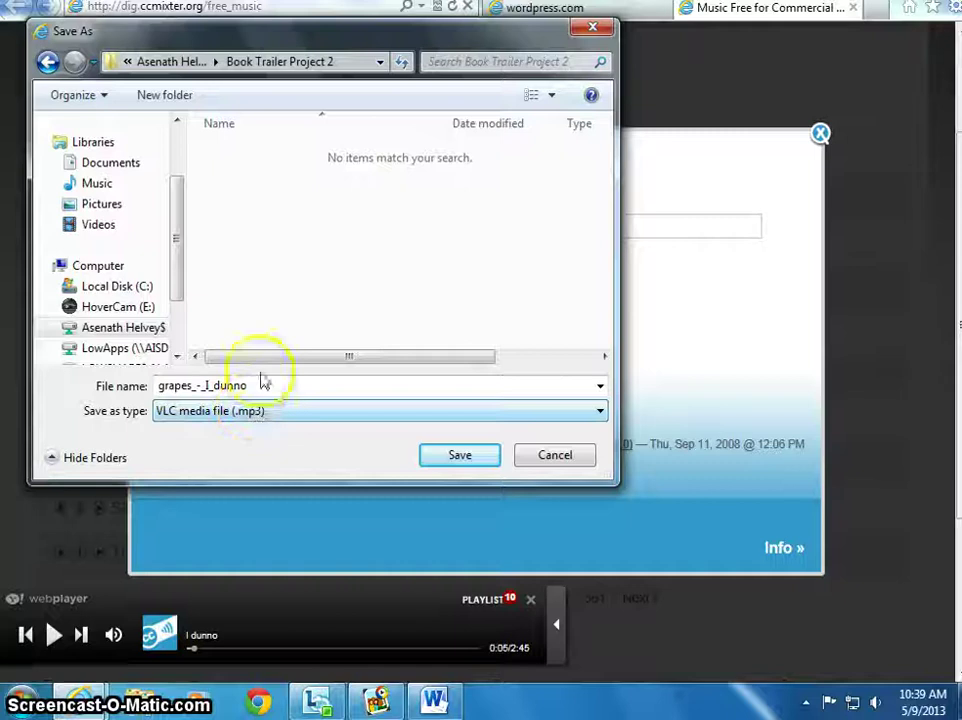
{"action": "left_click", "coordinate": [429, 462]}
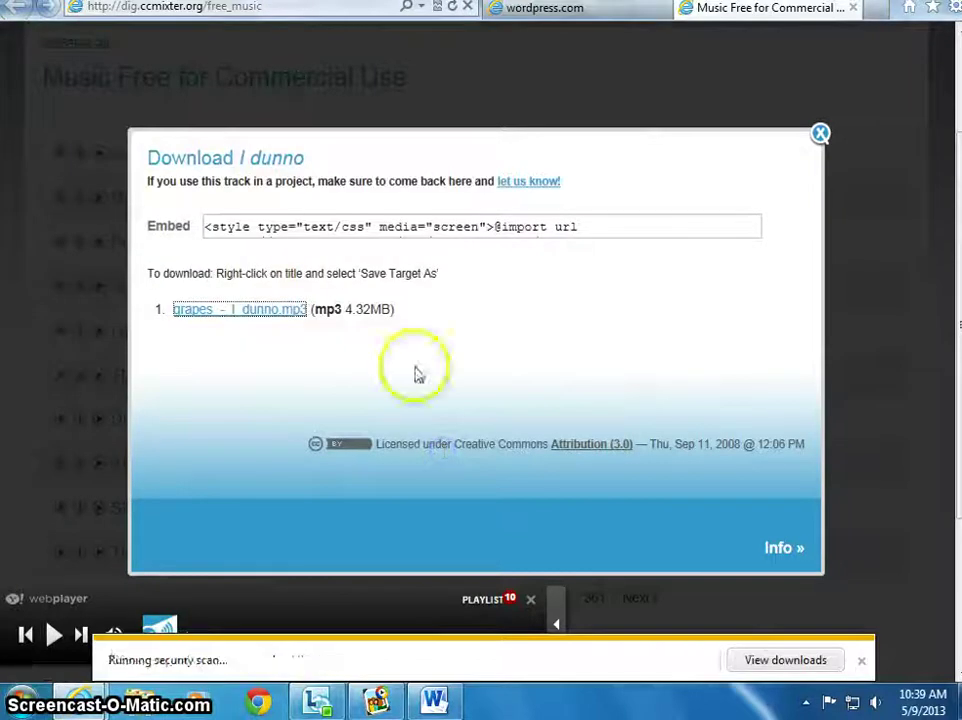
{"action": "key", "text": "alt+Tab"}
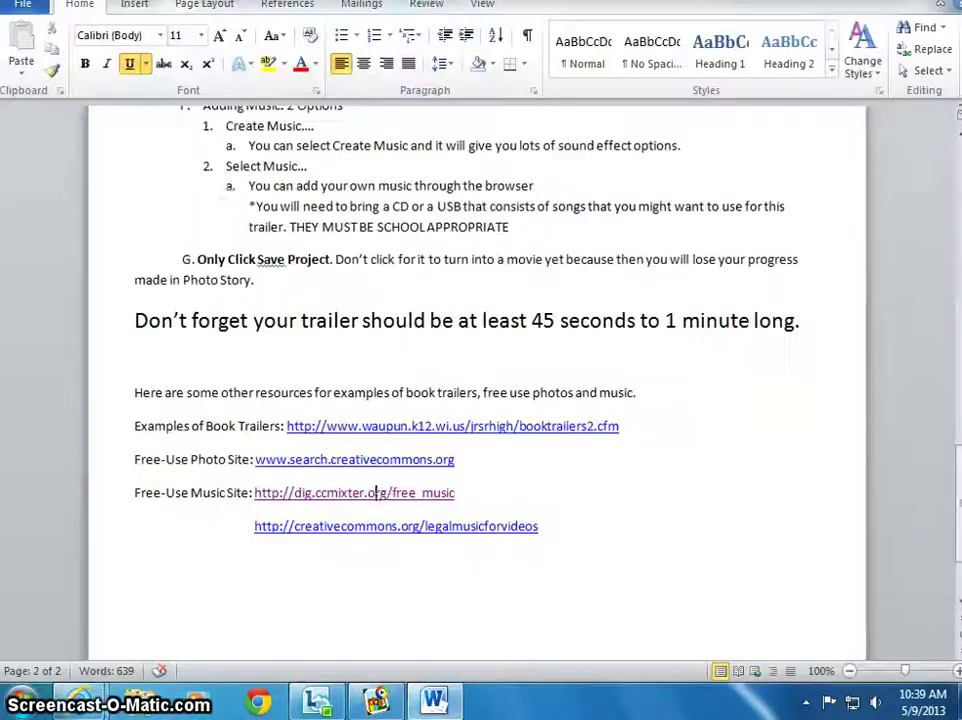
Switch to Photo Story 3 and add the Spinnin' track from the Book Trailer Project folder as background music.
{"action": "key", "text": "alt+Tab"}
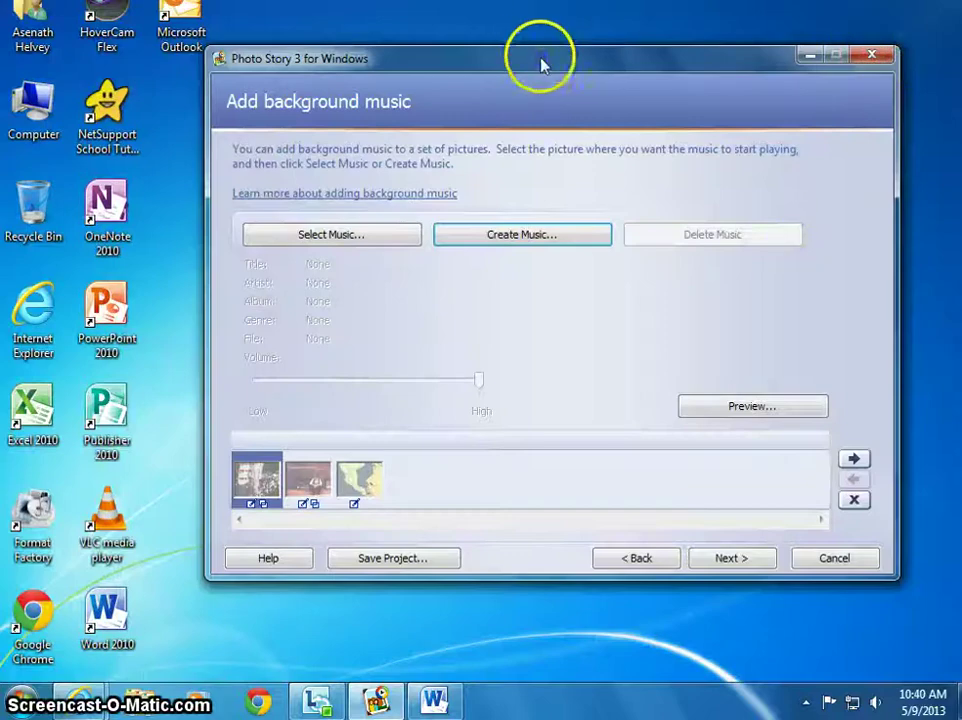
{"action": "left_click", "coordinate": [340, 237]}
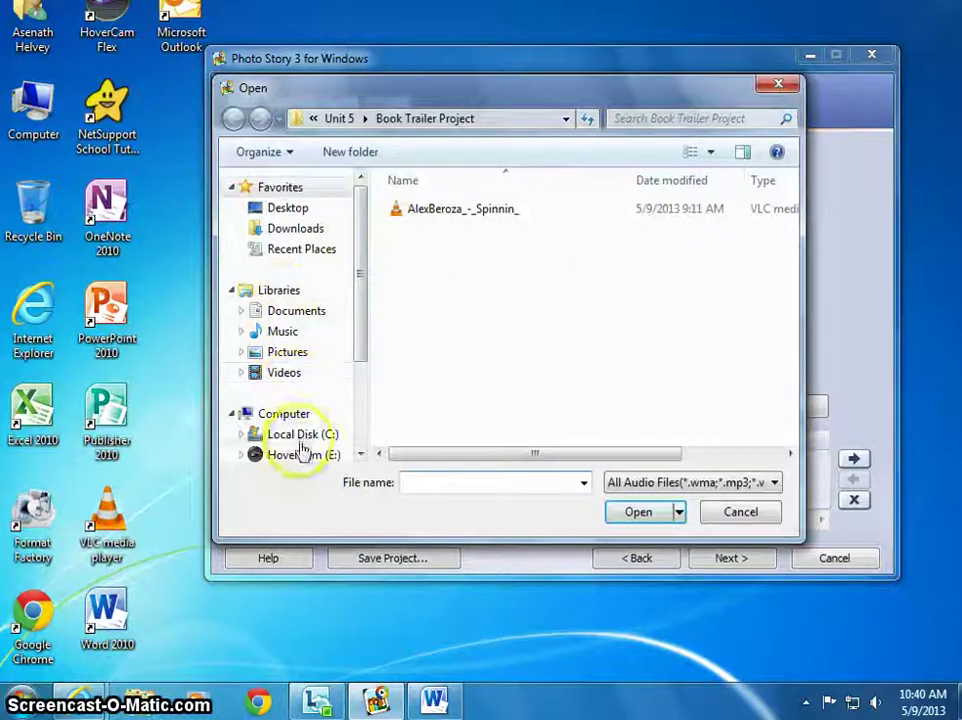
{"action": "double_click", "coordinate": [496, 211]}
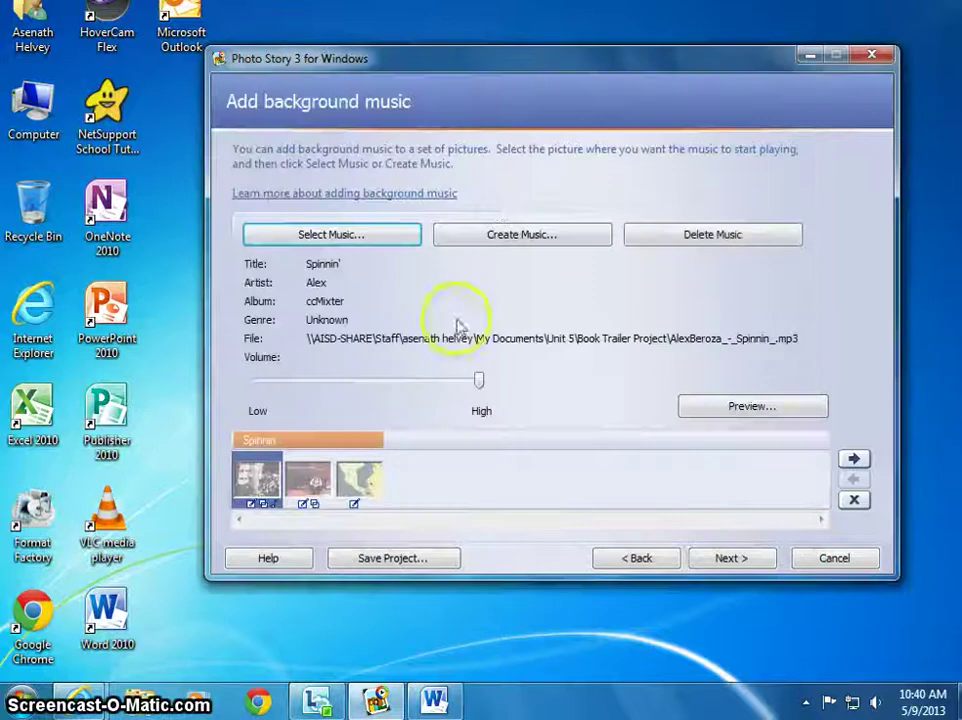
Replace the background music with grapes_-_I_dunno from the Book Trailer Project 2 folder on the H: drive.
{"action": "left_click", "coordinate": [336, 243]}
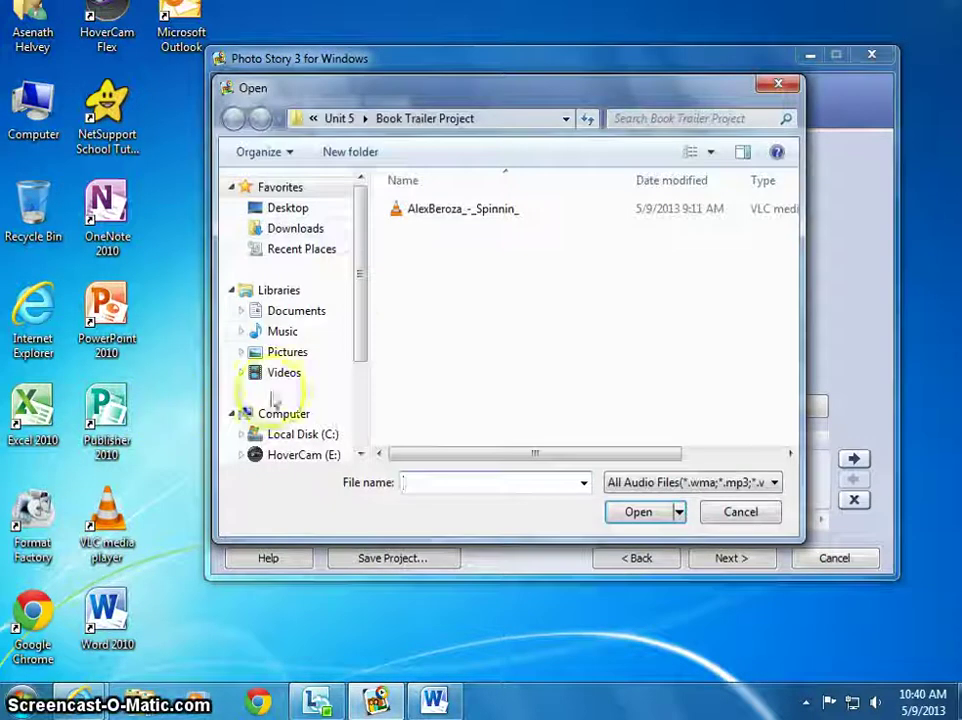
{"action": "left_click_drag", "start_coordinate": [356, 333], "coordinate": [356, 390]}
{"action": "left_click", "coordinate": [334, 390]}
{"action": "double_click", "coordinate": [450, 230]}
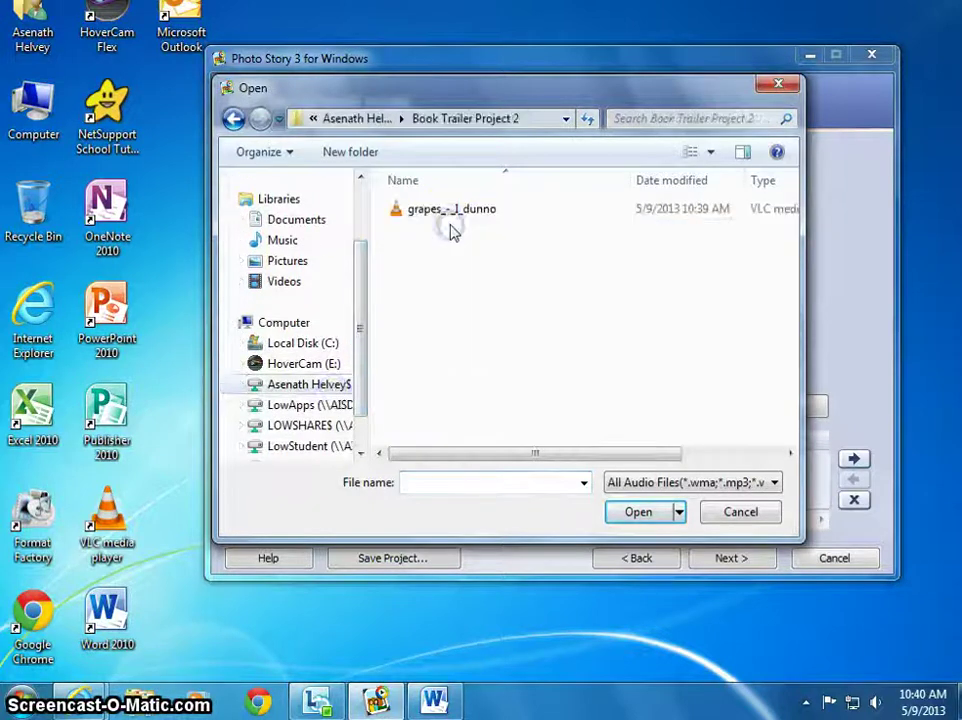
{"action": "double_click", "coordinate": [453, 212]}
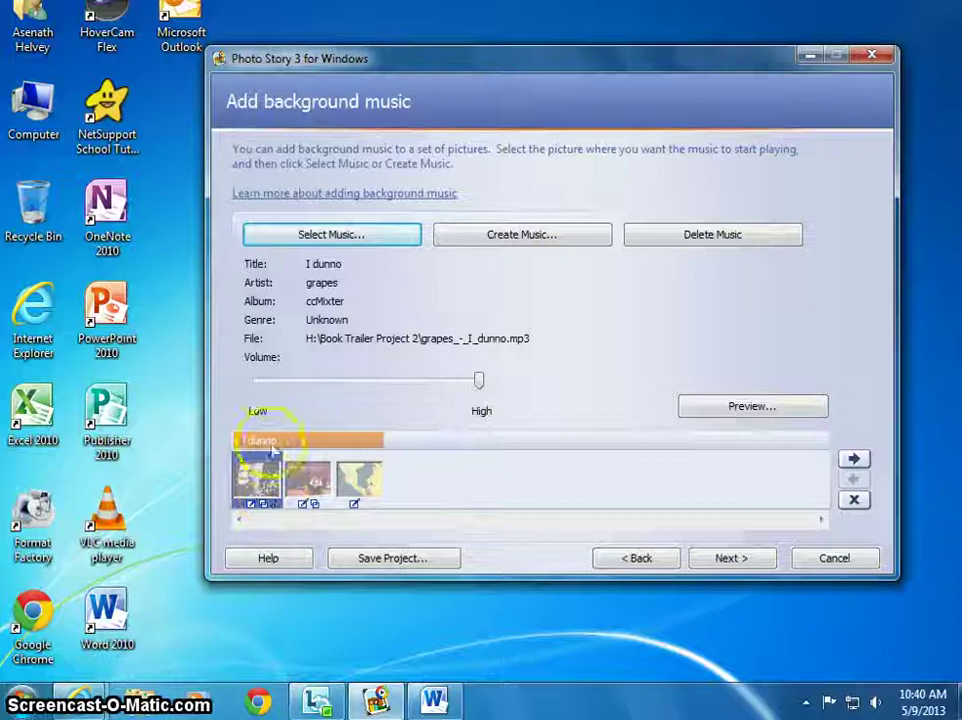
Preview the story with its background music, pause the playback and close the preview.
{"action": "left_click", "coordinate": [737, 407]}
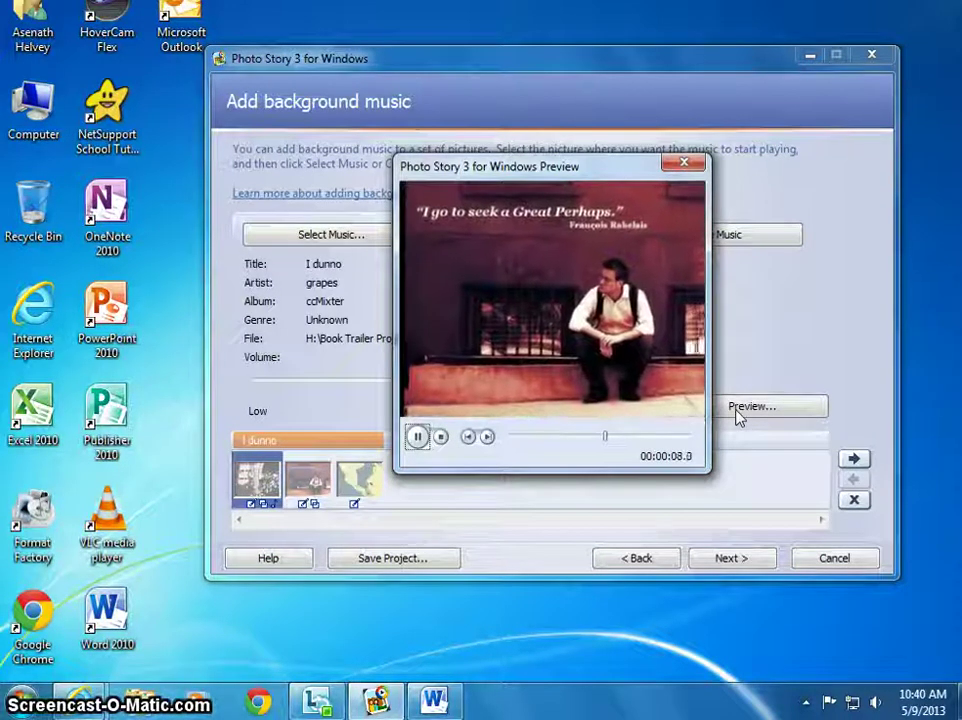
{"action": "left_click", "coordinate": [735, 415]}
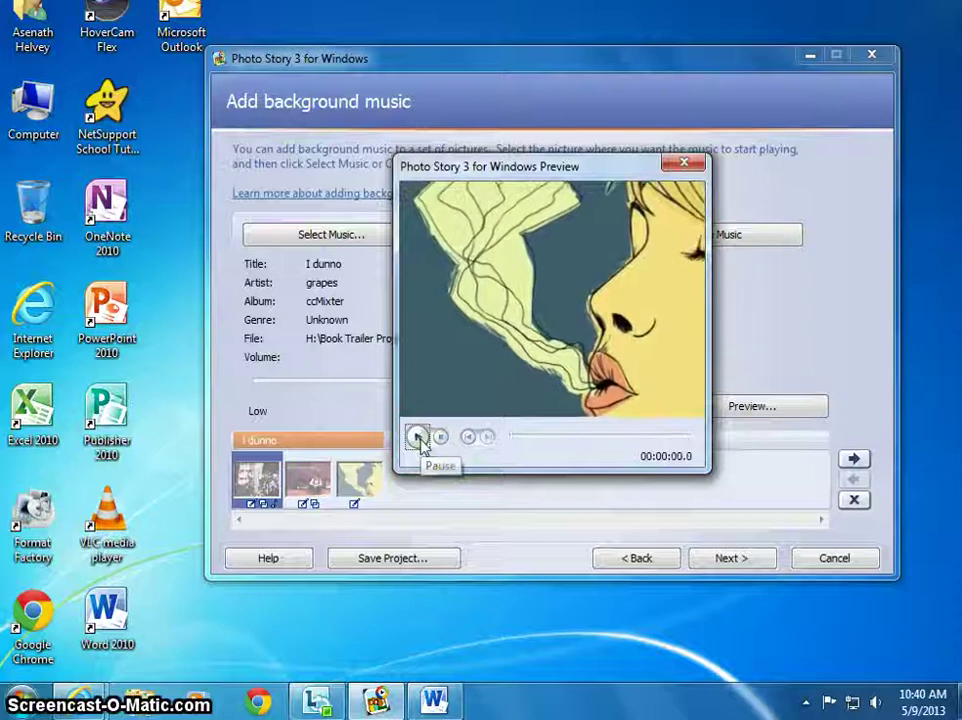
{"action": "left_click", "coordinate": [478, 350]}
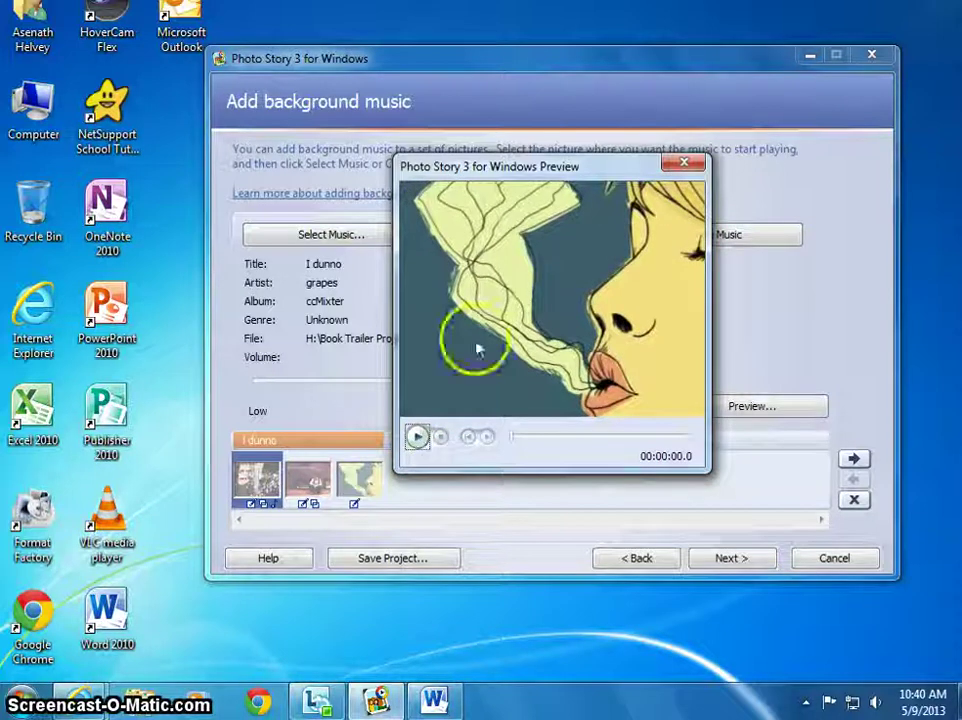
{"action": "left_click", "coordinate": [684, 166]}
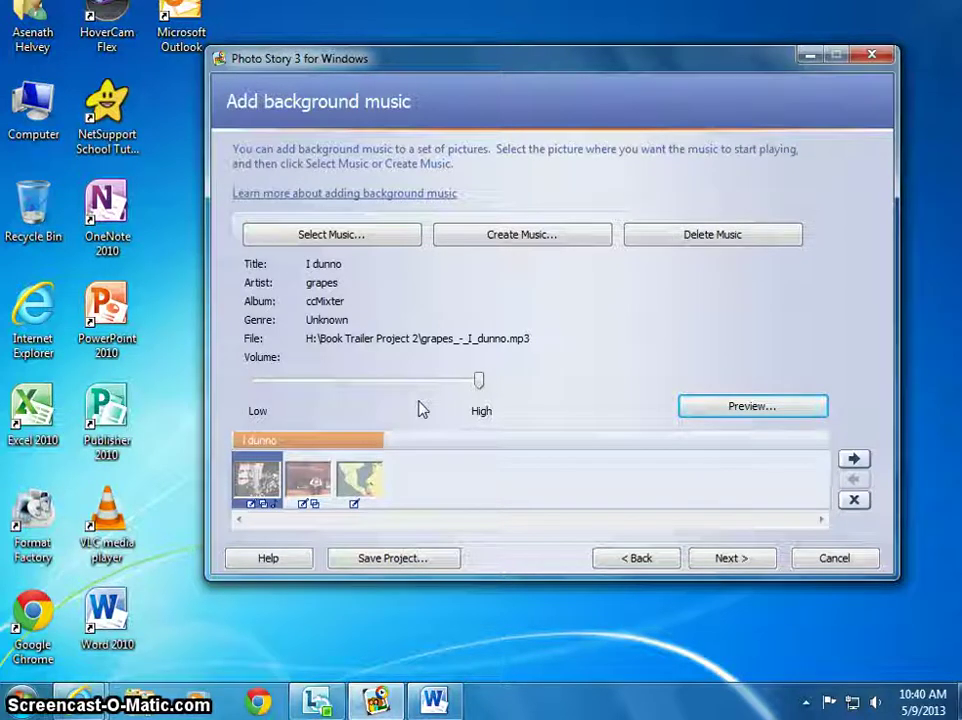
Select the second, third and first pictures in turn to check which ones the music covers.
{"action": "left_click", "coordinate": [384, 345]}
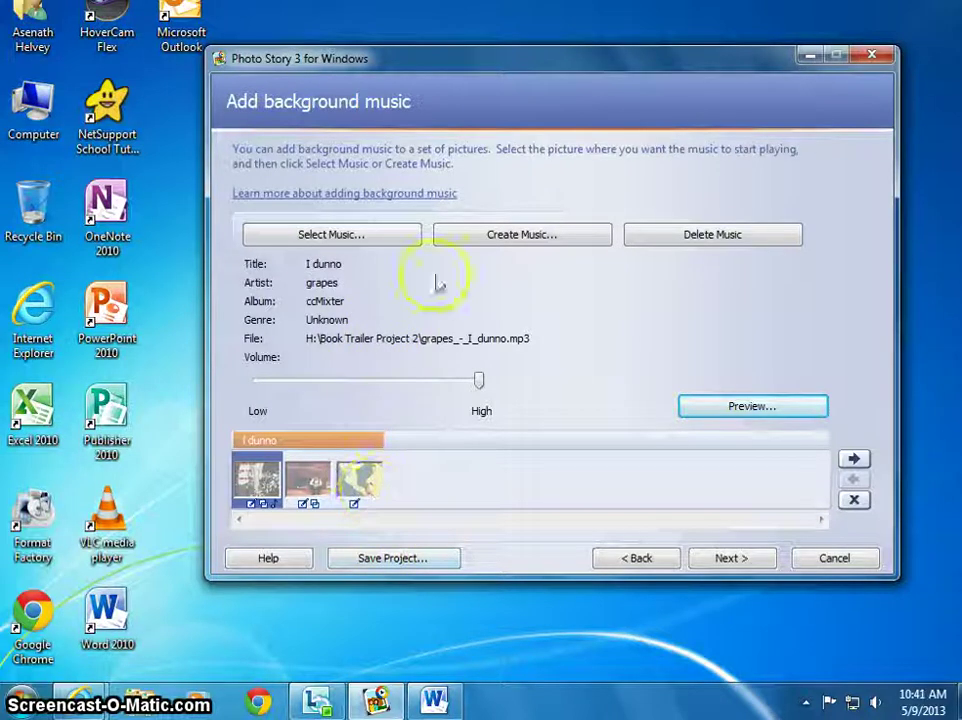
{"action": "left_click", "coordinate": [308, 483]}
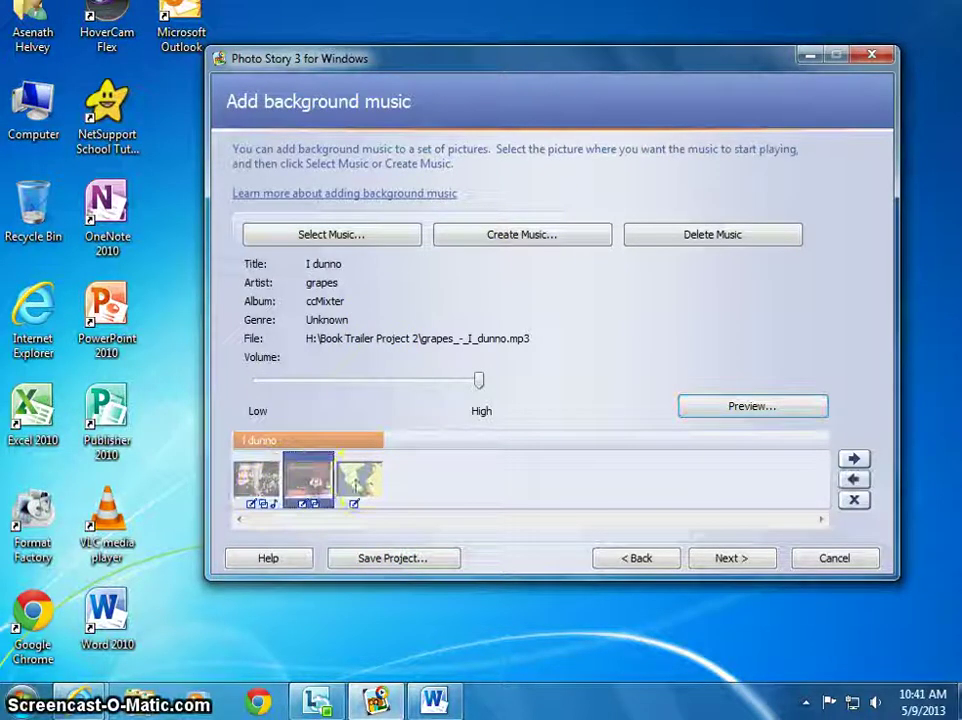
{"action": "left_click", "coordinate": [363, 483]}
{"action": "left_click", "coordinate": [257, 477]}
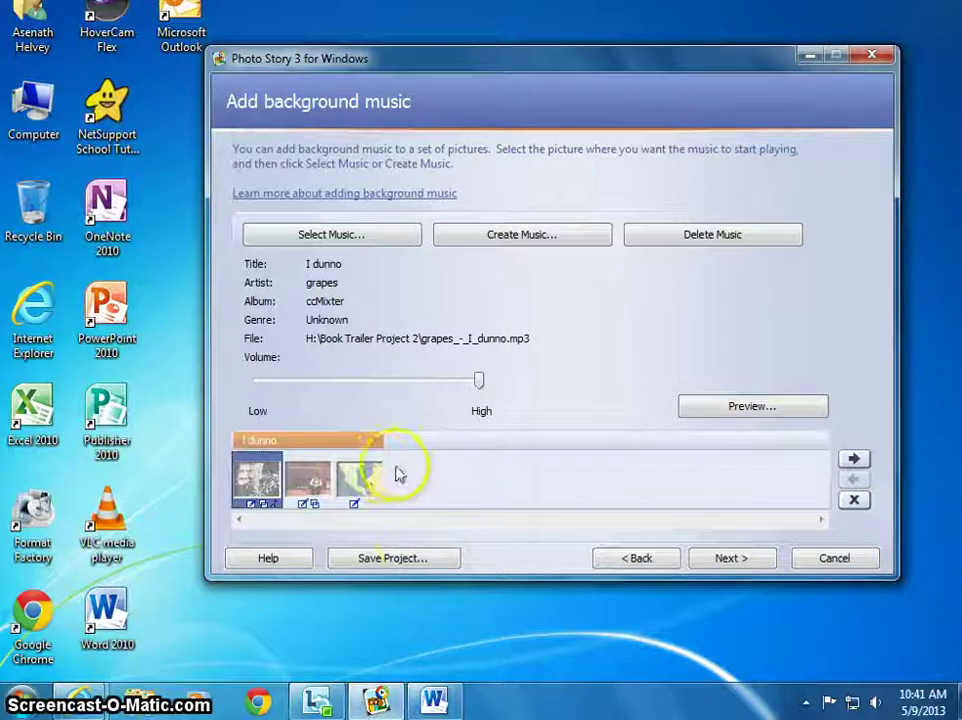
Save the project as booktrailerlookingforalaska, type Photo Story 3 Project Files (*.wp3), in the Book Trailer Project 2 folder.
{"action": "left_click", "coordinate": [392, 559]}
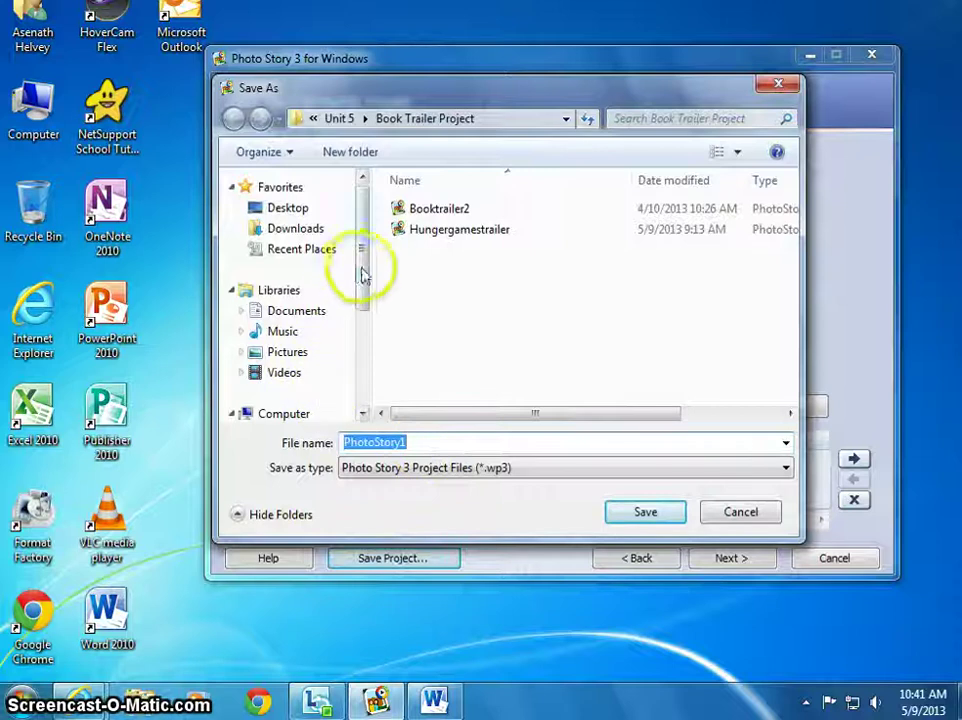
{"action": "left_click_drag", "start_coordinate": [362, 266], "coordinate": [365, 333]}
{"action": "left_click", "coordinate": [352, 344]}
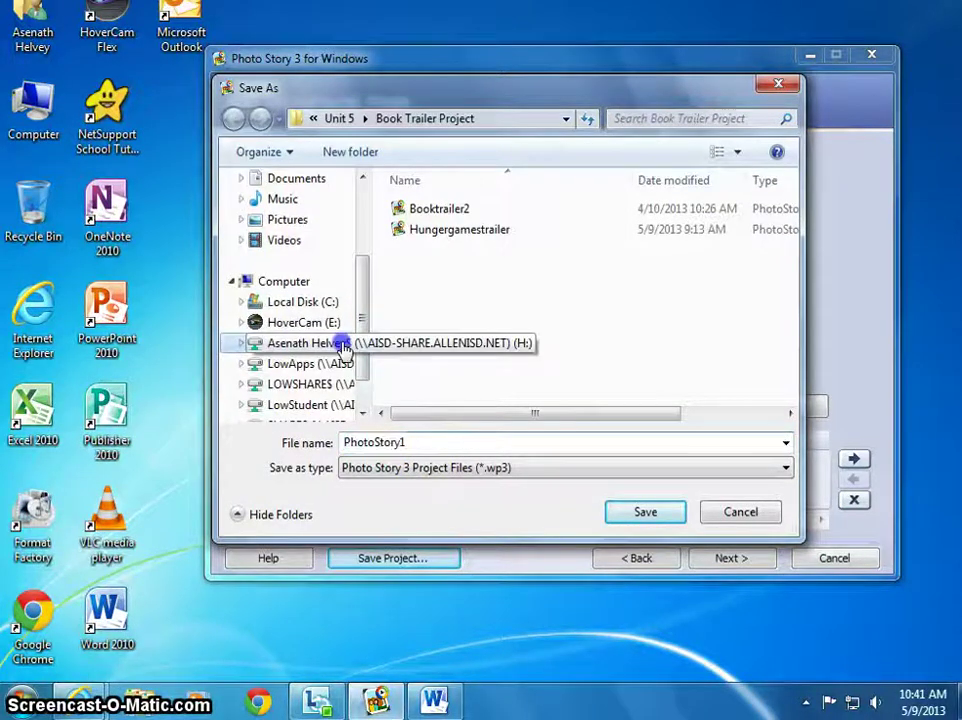
{"action": "double_click", "coordinate": [455, 238]}
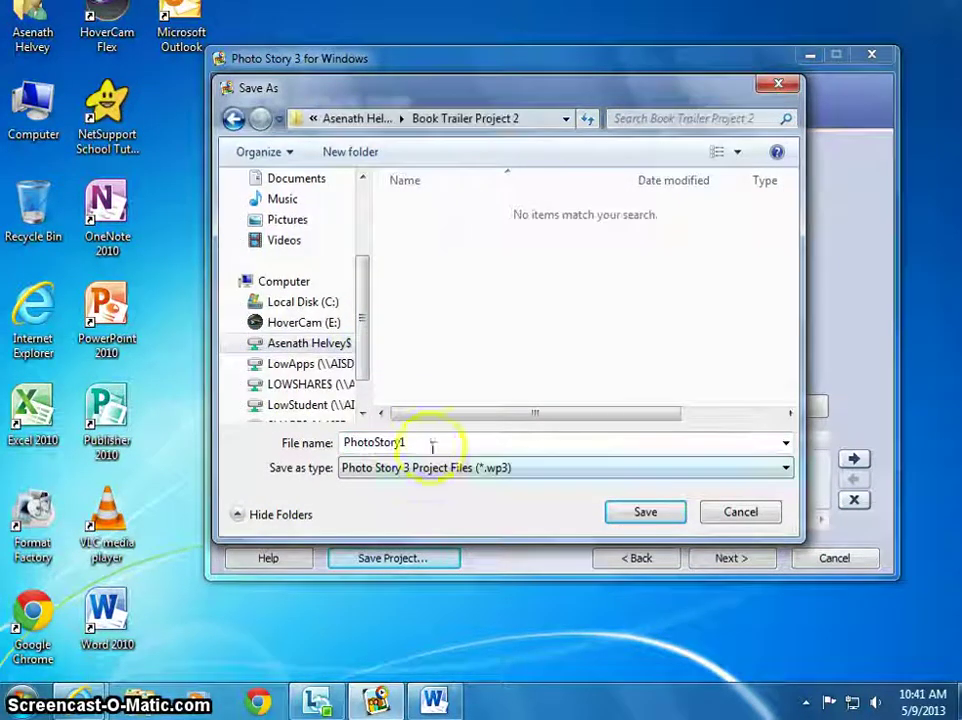
{"action": "left_click_drag", "start_coordinate": [421, 444], "coordinate": [280, 447]}
{"action": "type", "text": "book"}
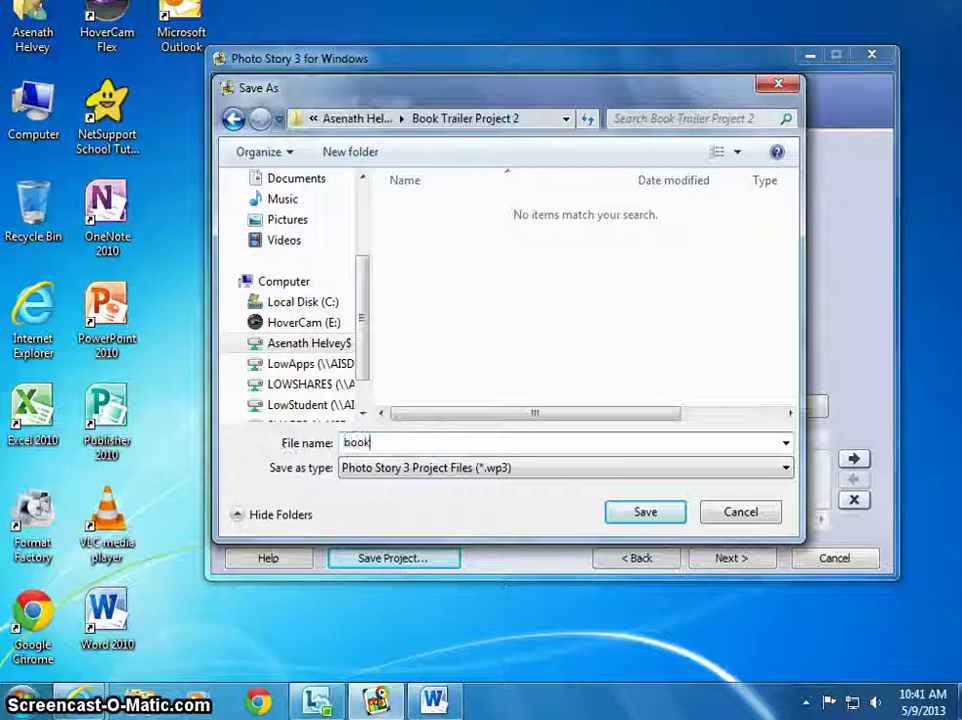
{"action": "type", "text": "trailerlook"}
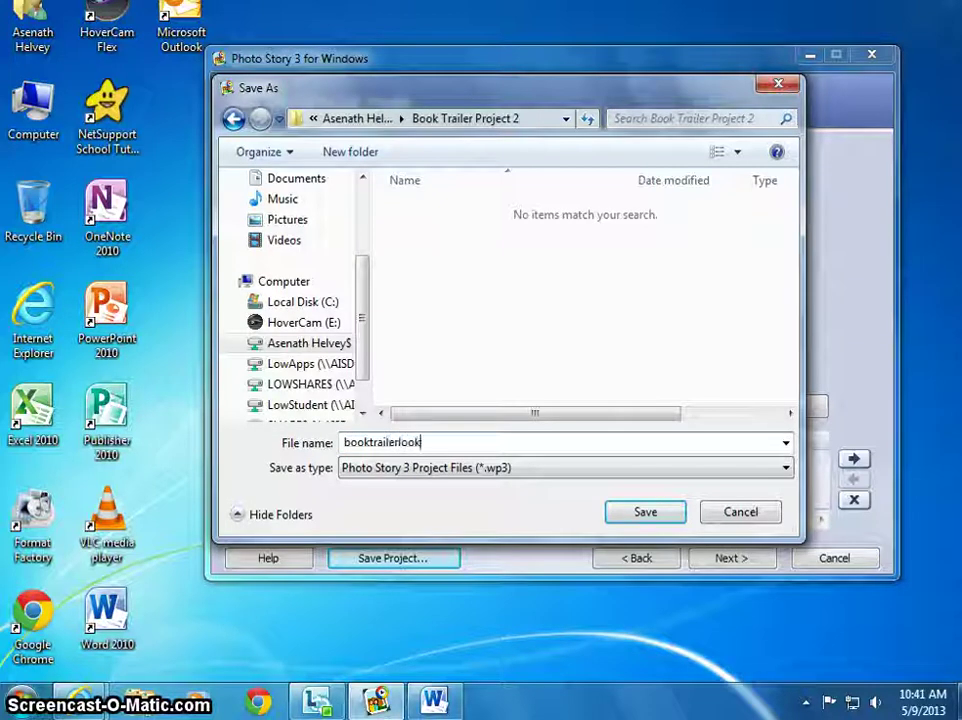
{"action": "type", "text": "ingof"}
{"action": "key", "text": "BackSpace"}
{"action": "key", "text": "BackSpace"}
{"action": "type", "text": "f"}
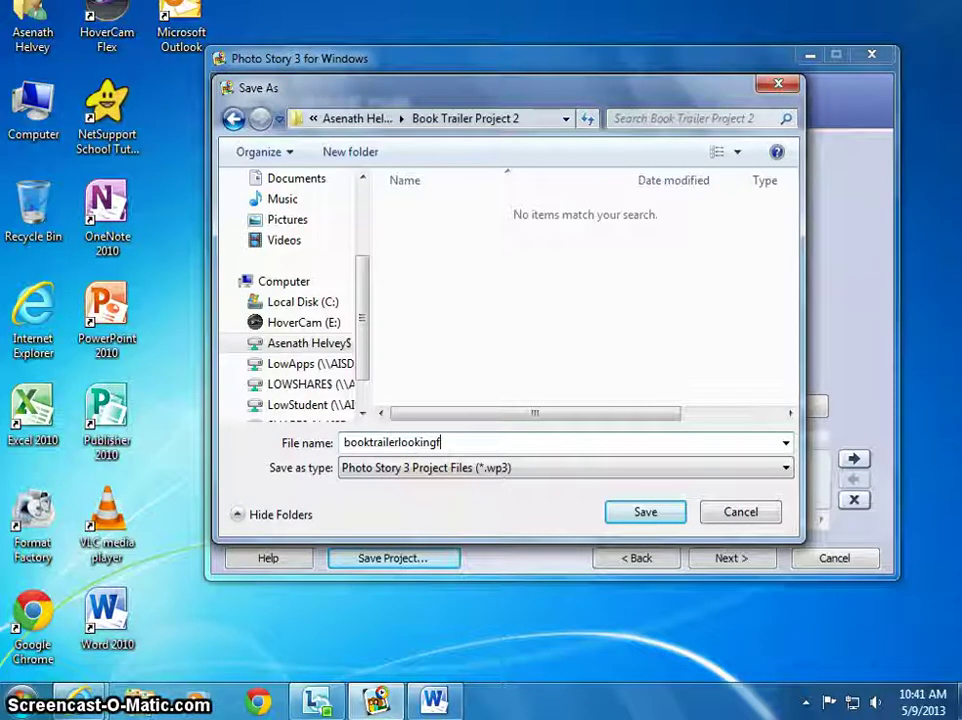
{"action": "type", "text": "oralaska"}
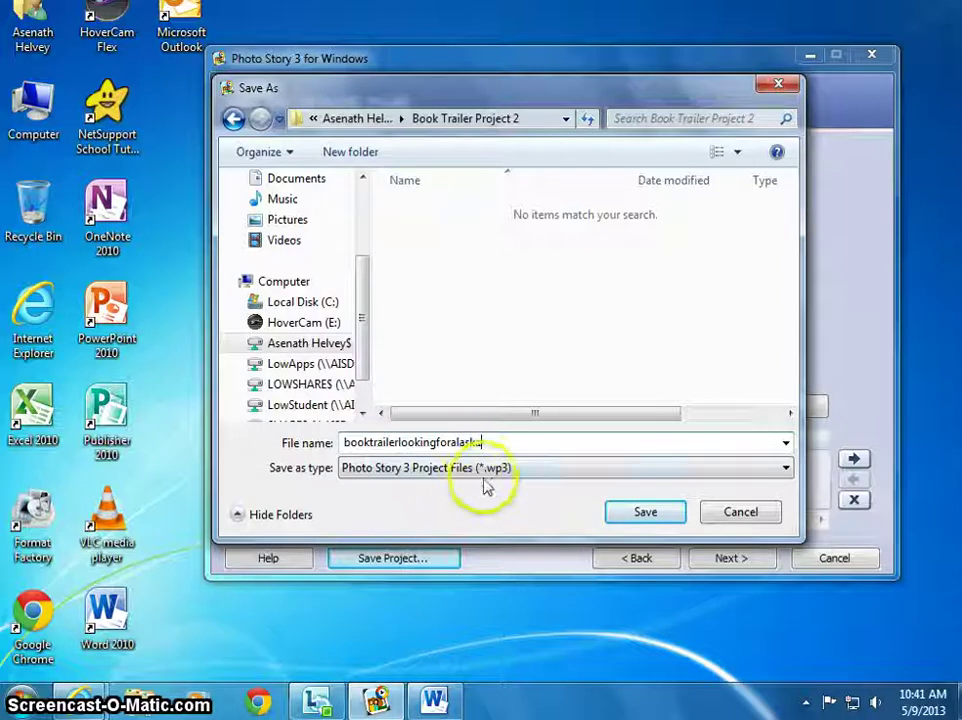
{"action": "left_click", "coordinate": [645, 513]}
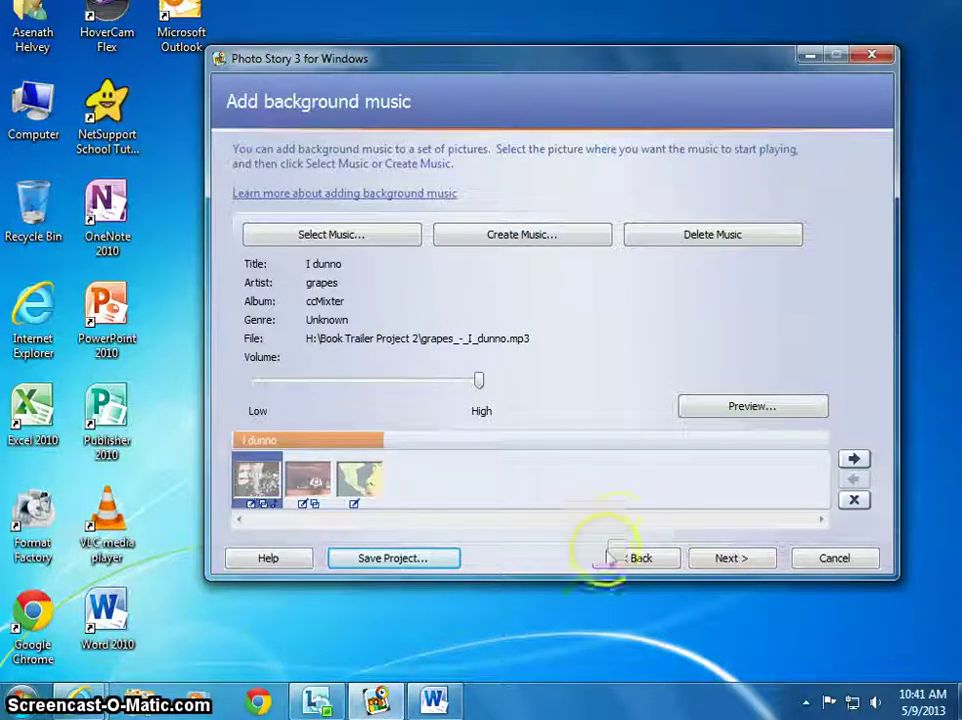
Advance to the page for saving the story, review its activities and exit Photo Story without creating the movie.
{"action": "left_click", "coordinate": [744, 563]}
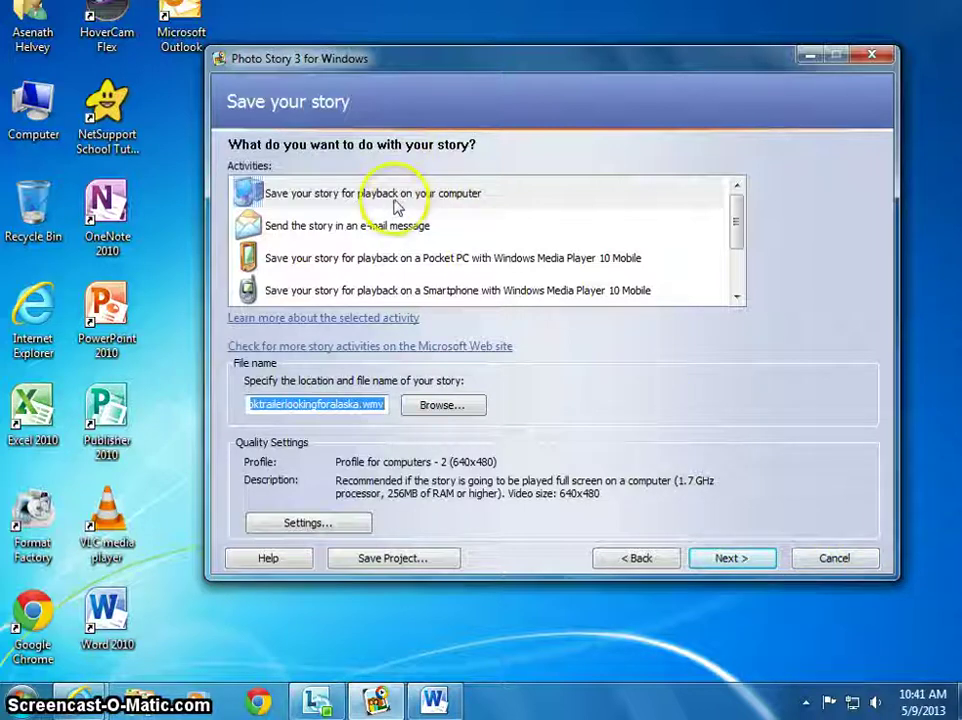
{"action": "left_click_drag", "start_coordinate": [735, 229], "coordinate": [751, 167]}
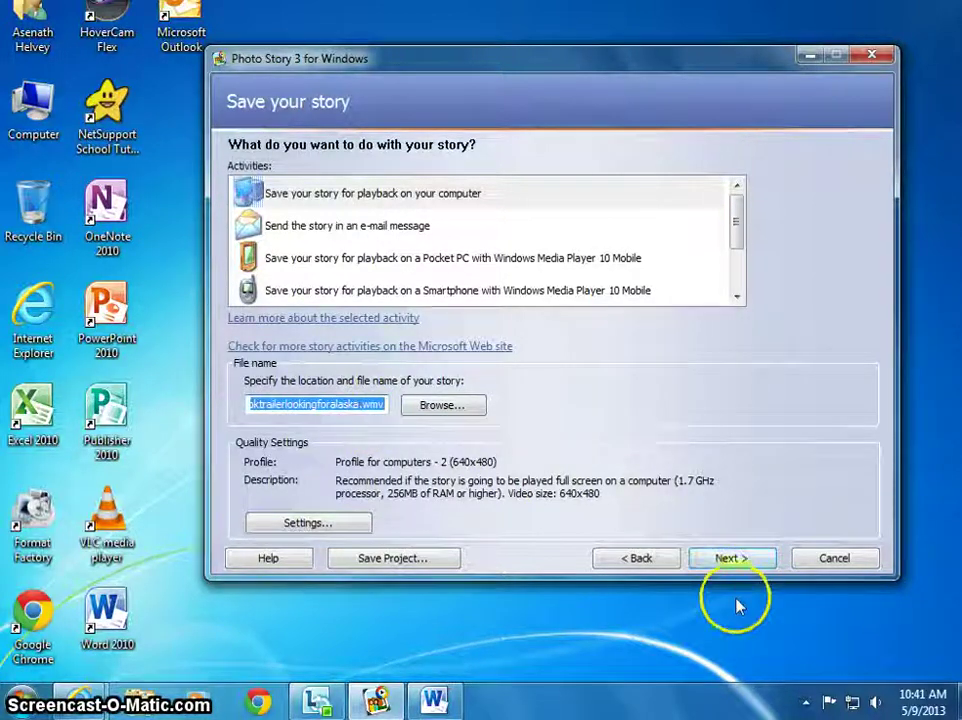
{"action": "left_click", "coordinate": [818, 560]}
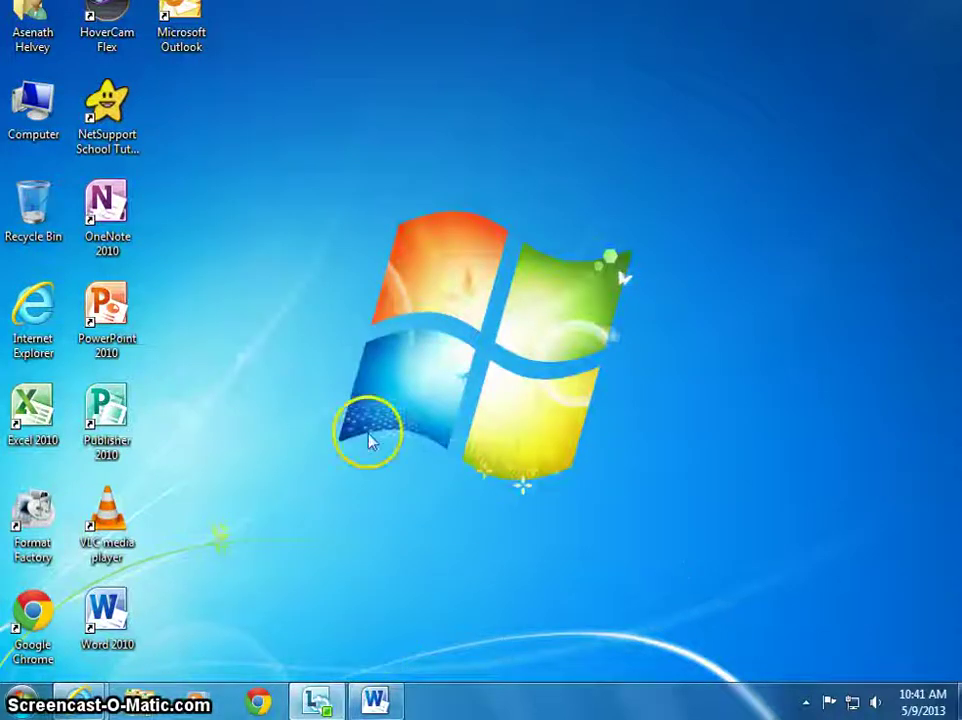